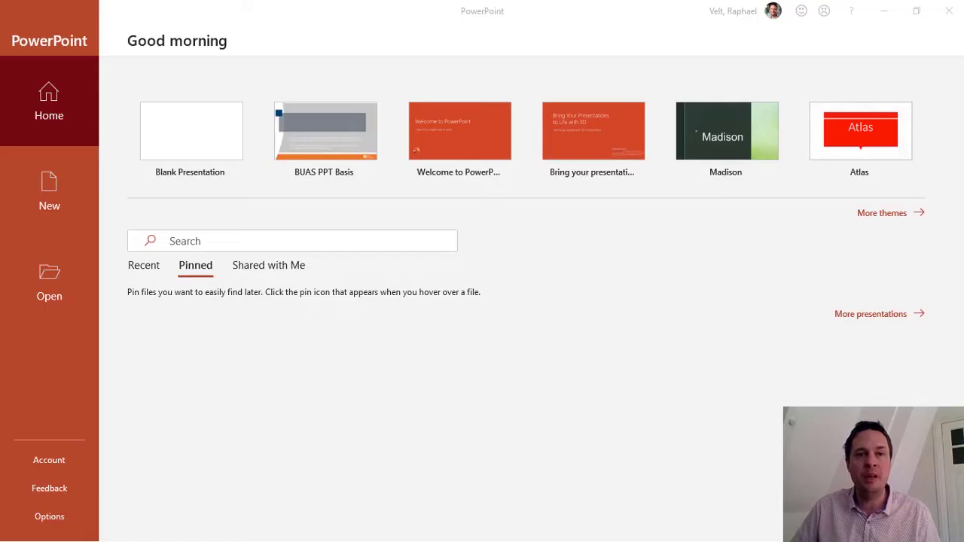
Create a blank presentation and set its slides to portrait orientation, maximizing the content for the new size
{"action": "left_click", "coordinate": [190, 152]}
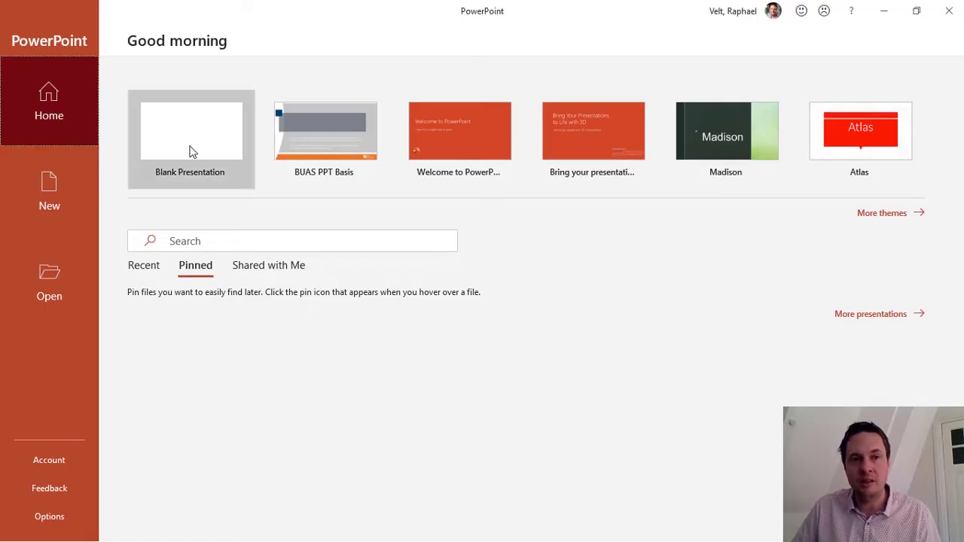
{"action": "left_click", "coordinate": [191, 152]}
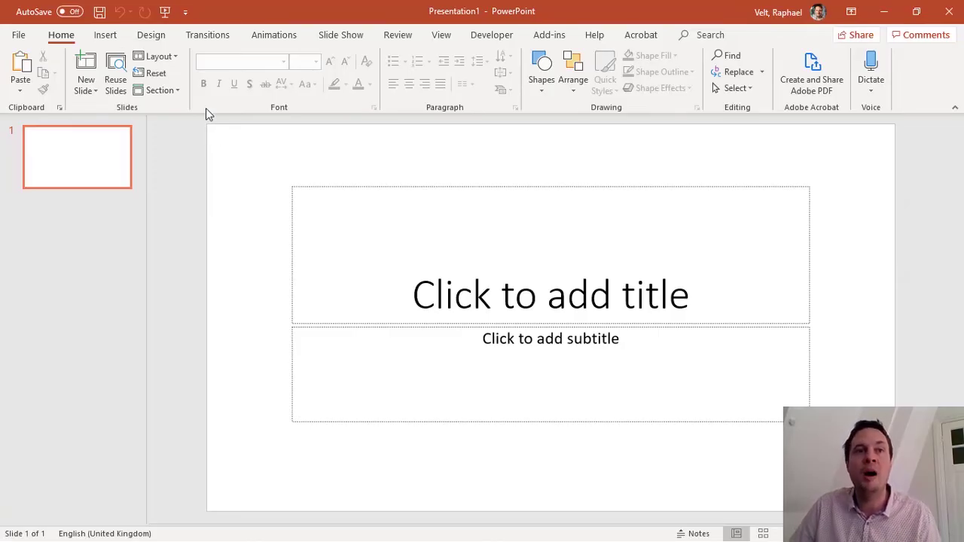
{"action": "left_click", "coordinate": [151, 35]}
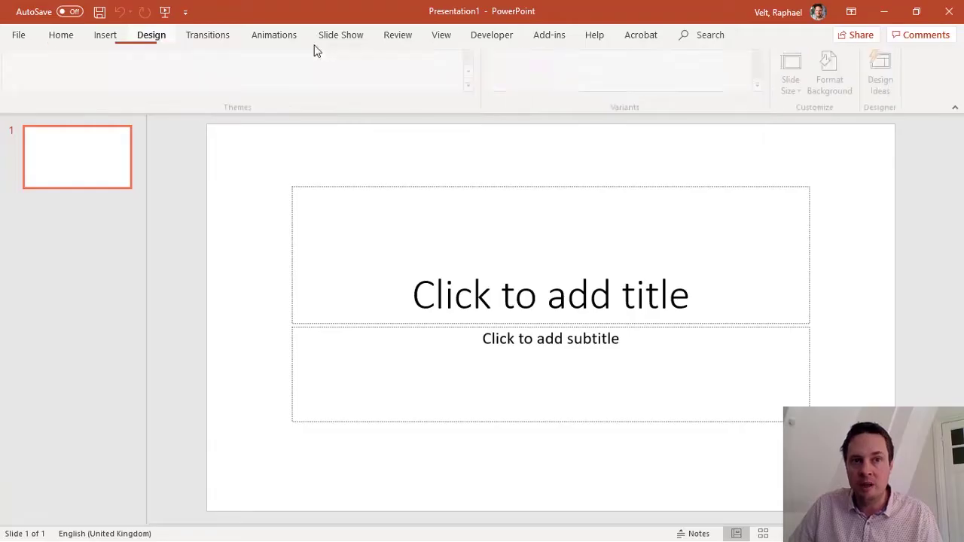
{"action": "left_click", "coordinate": [792, 93]}
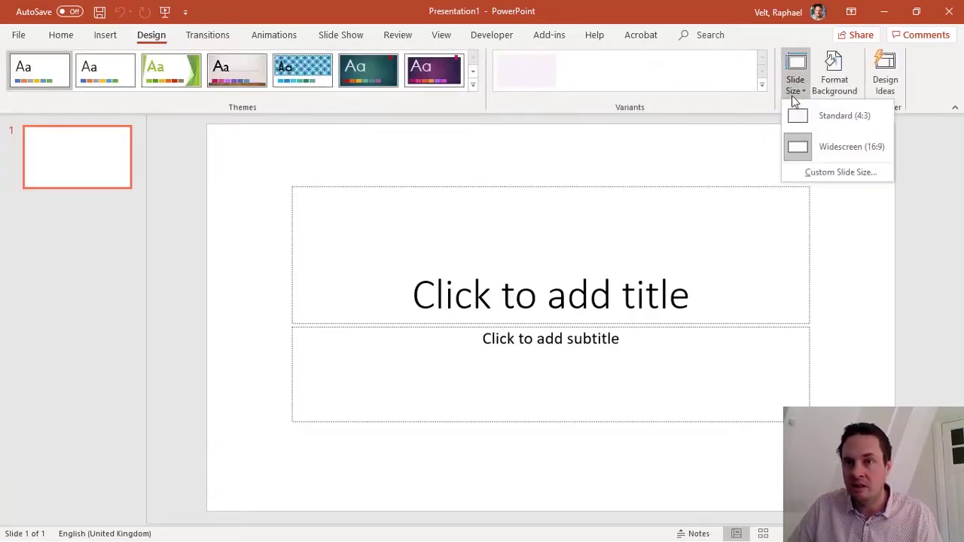
{"action": "left_click", "coordinate": [829, 173]}
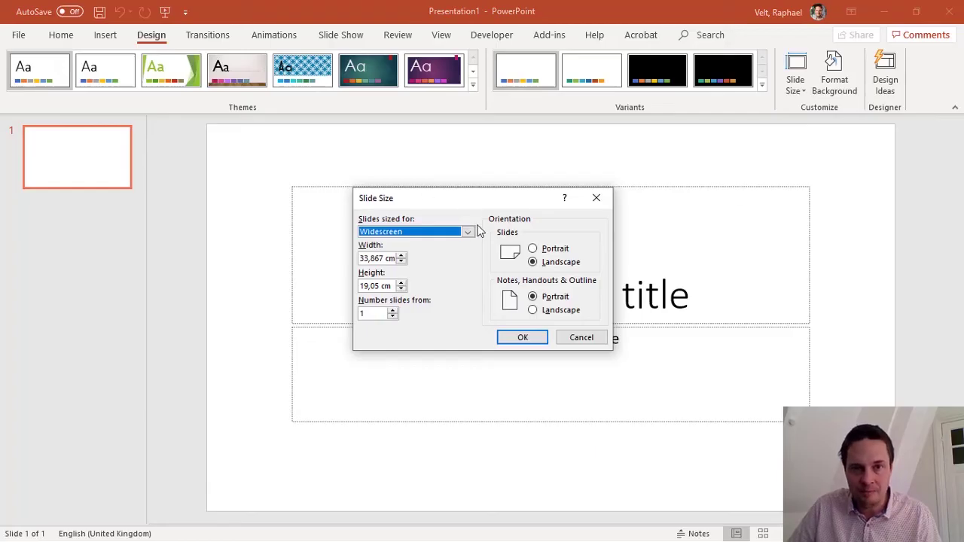
{"action": "left_click", "coordinate": [544, 250]}
{"action": "left_click", "coordinate": [530, 340]}
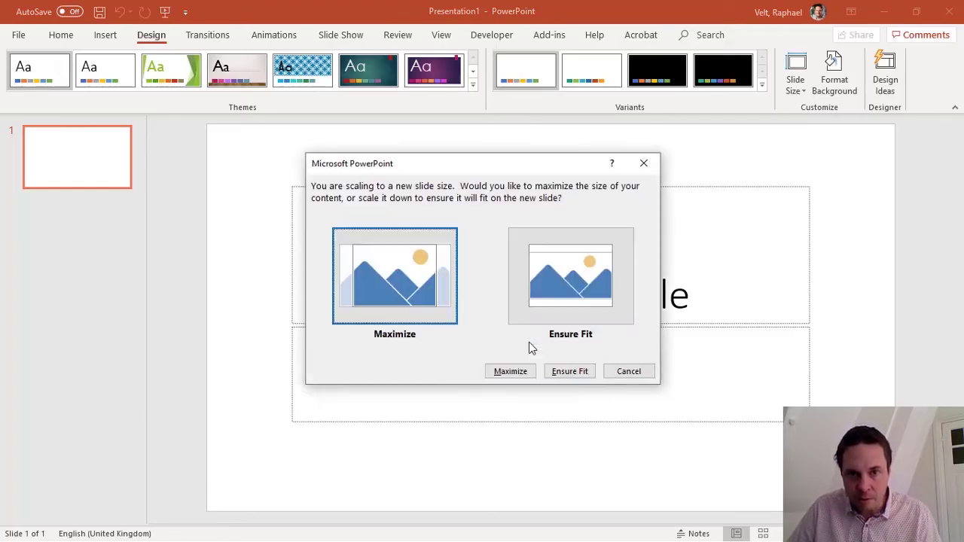
{"action": "left_click", "coordinate": [510, 372]}
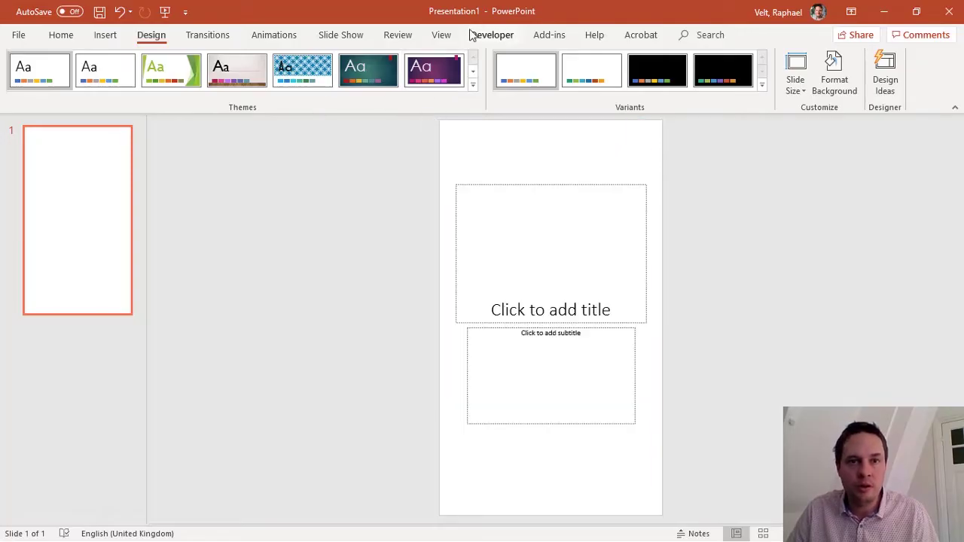
Open the slide master and delete every layout below the Title Slide layout
{"action": "left_click", "coordinate": [446, 35]}
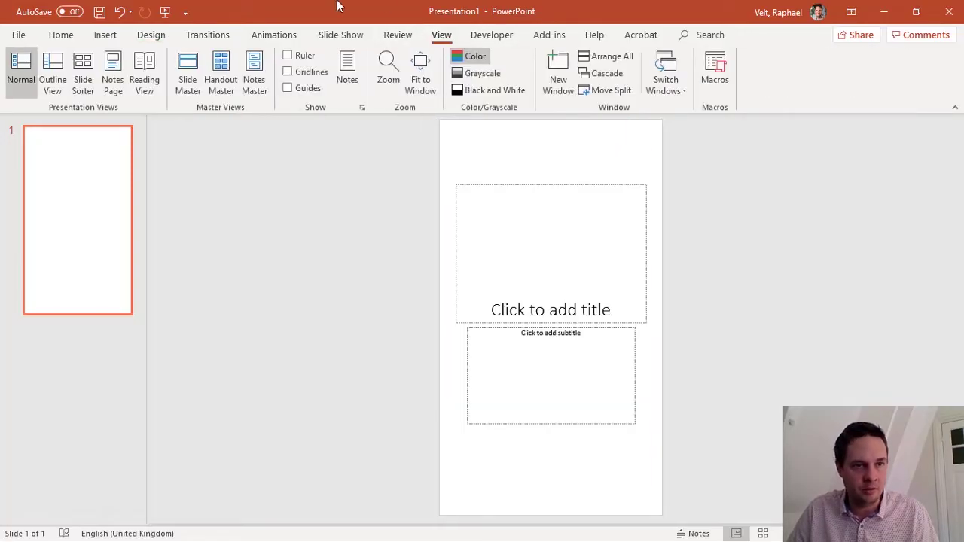
{"action": "left_click", "coordinate": [187, 75]}
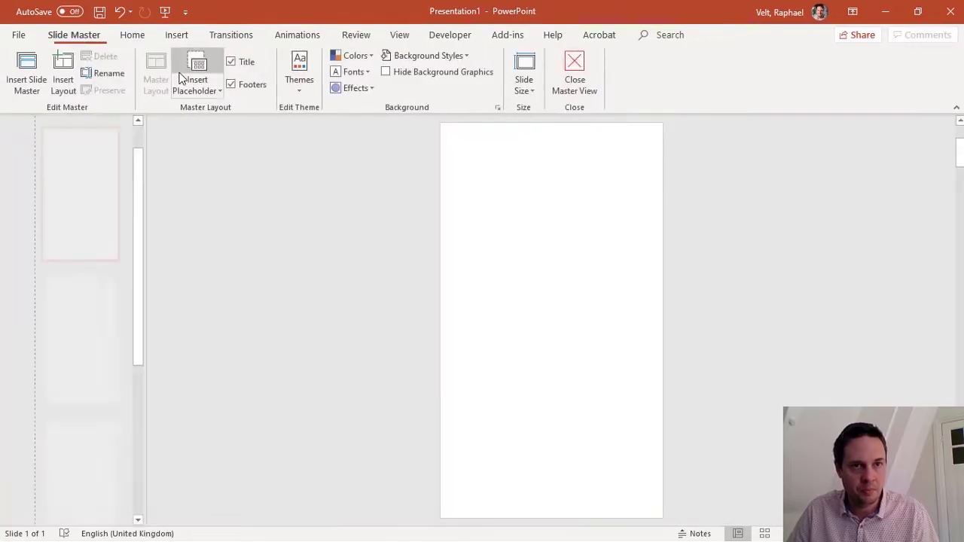
{"action": "left_click_drag", "start_coordinate": [136, 226], "coordinate": [156, 169]}
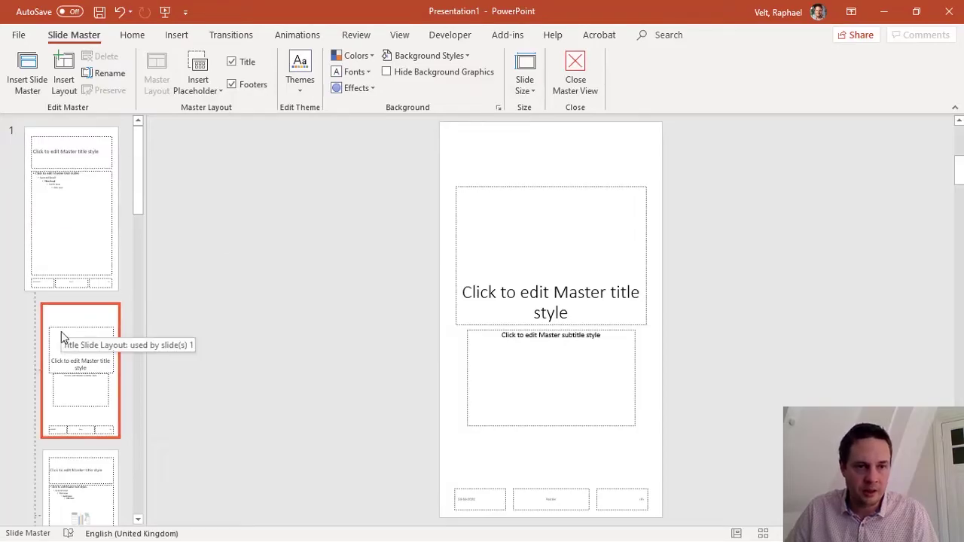
{"action": "left_click_drag", "start_coordinate": [137, 181], "coordinate": [114, 224]}
{"action": "left_click", "coordinate": [113, 224]}
{"action": "scroll", "coordinate": [133, 331], "scroll_direction": "down", "scroll_amount": 10}
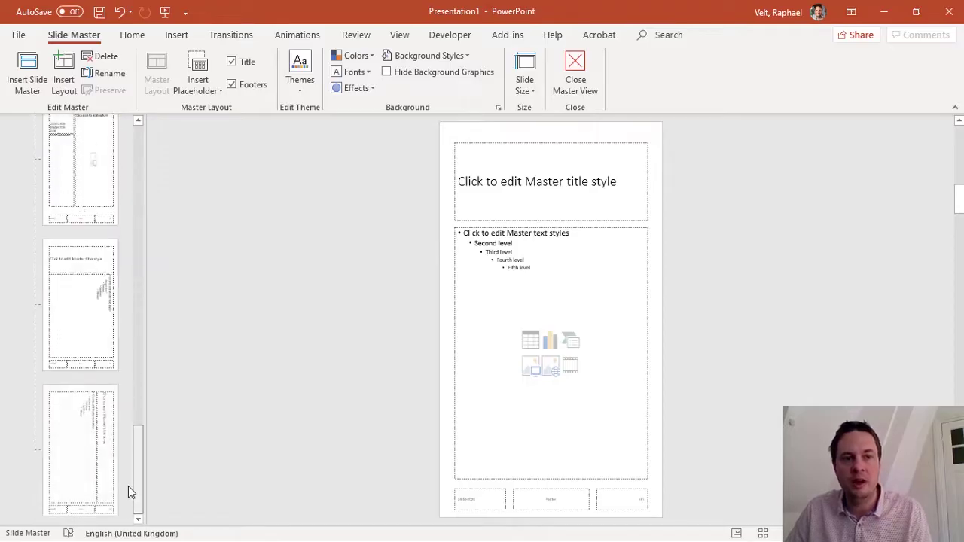
{"action": "left_click", "coordinate": [96, 467], "text": "shift"}
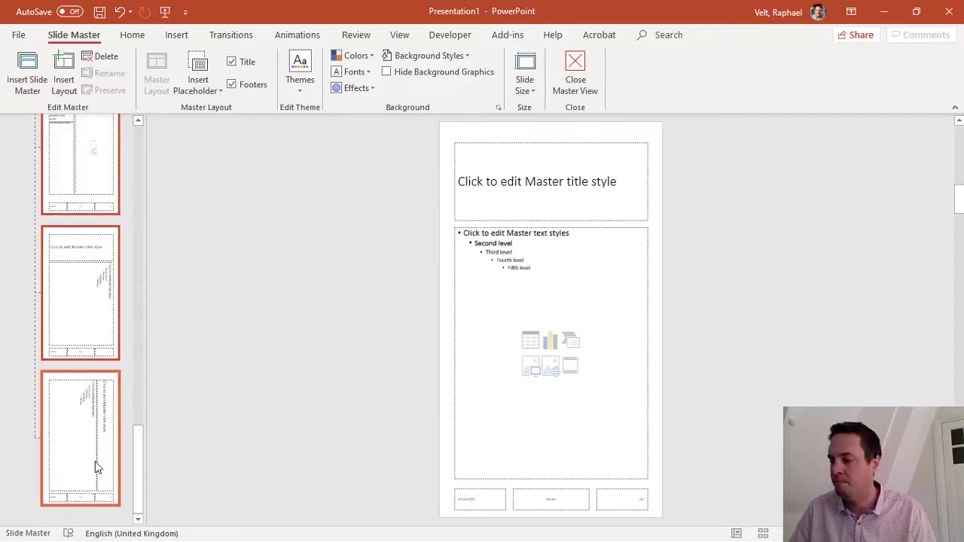
{"action": "key", "text": "Delete"}
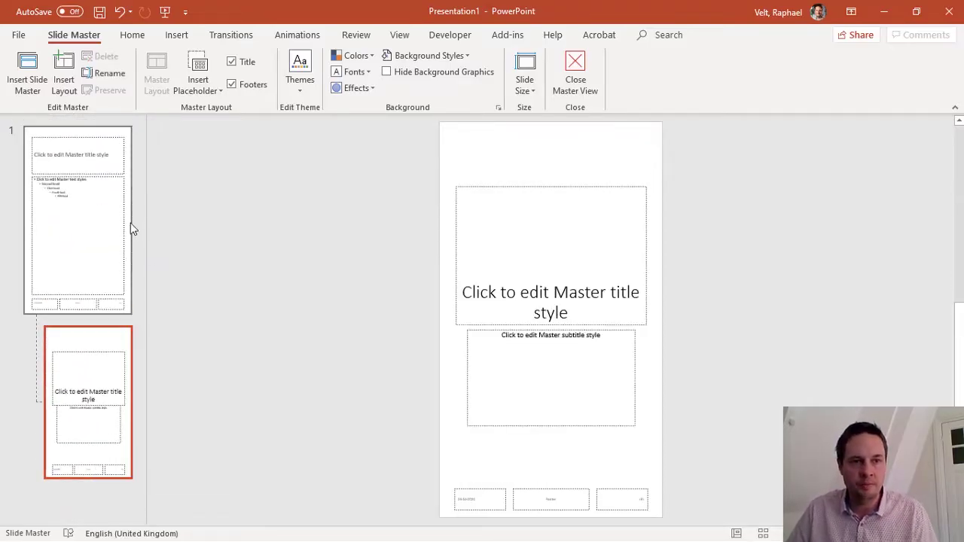
Delete the slide number, footer, date, body text and title placeholders from the master slide
{"action": "left_click", "coordinate": [129, 229]}
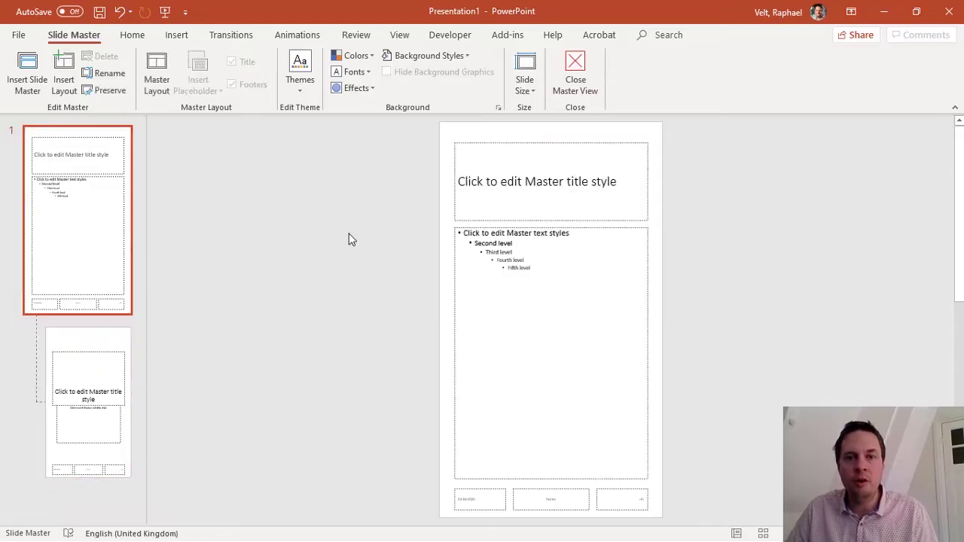
{"action": "left_click", "coordinate": [627, 494]}
{"action": "key", "text": "Delete"}
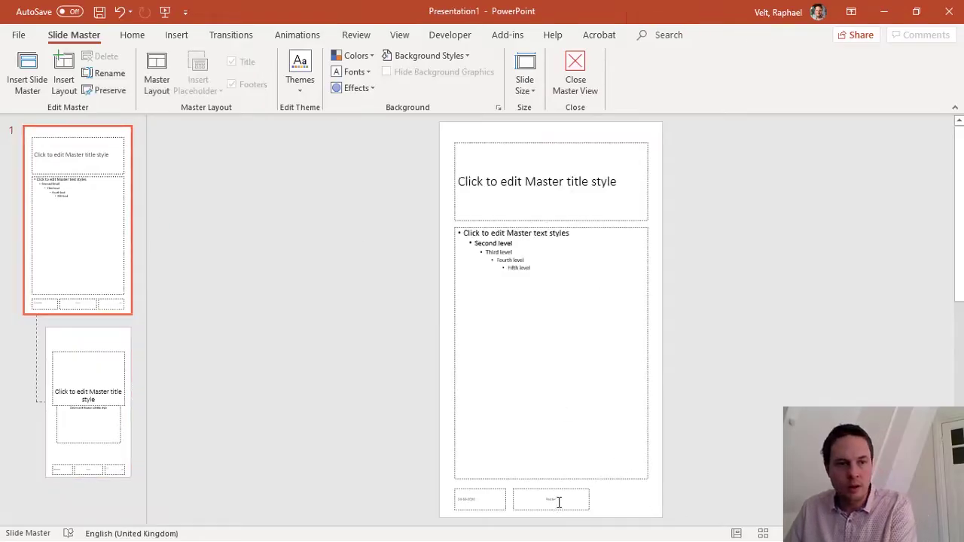
{"action": "left_click", "coordinate": [558, 502]}
{"action": "key", "text": "Delete"}
{"action": "left_click", "coordinate": [491, 507]}
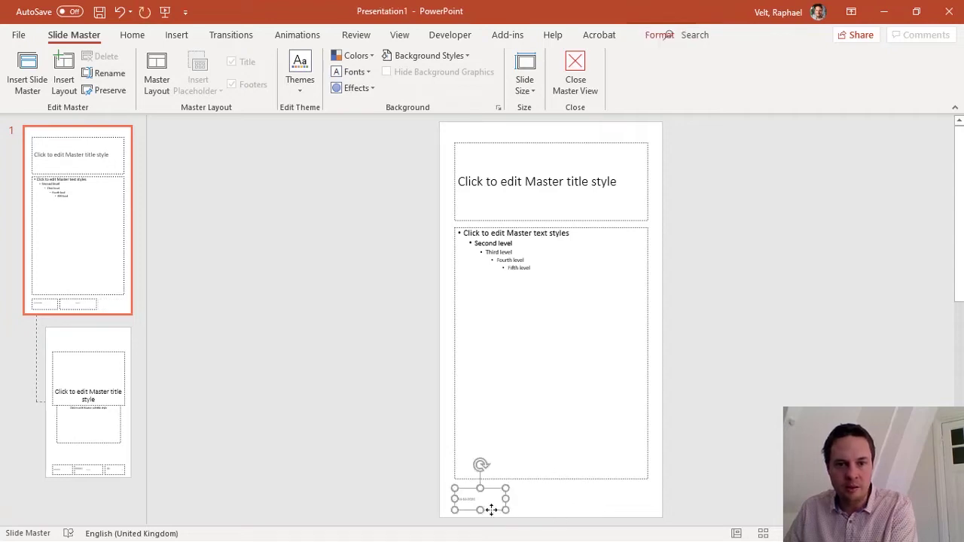
{"action": "key", "text": "Delete"}
{"action": "left_click", "coordinate": [495, 482]}
{"action": "key", "text": "Delete"}
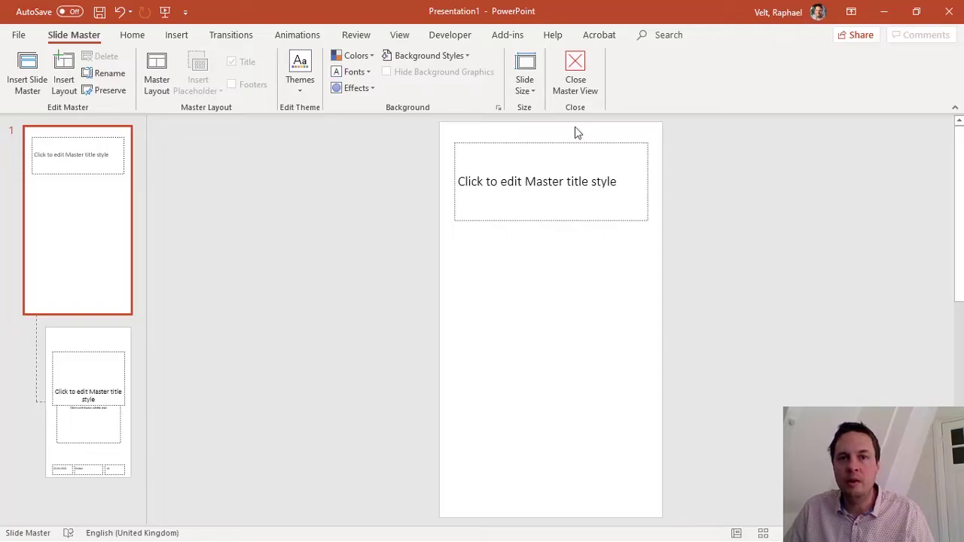
{"action": "left_click", "coordinate": [574, 152]}
{"action": "key", "text": "Delete"}
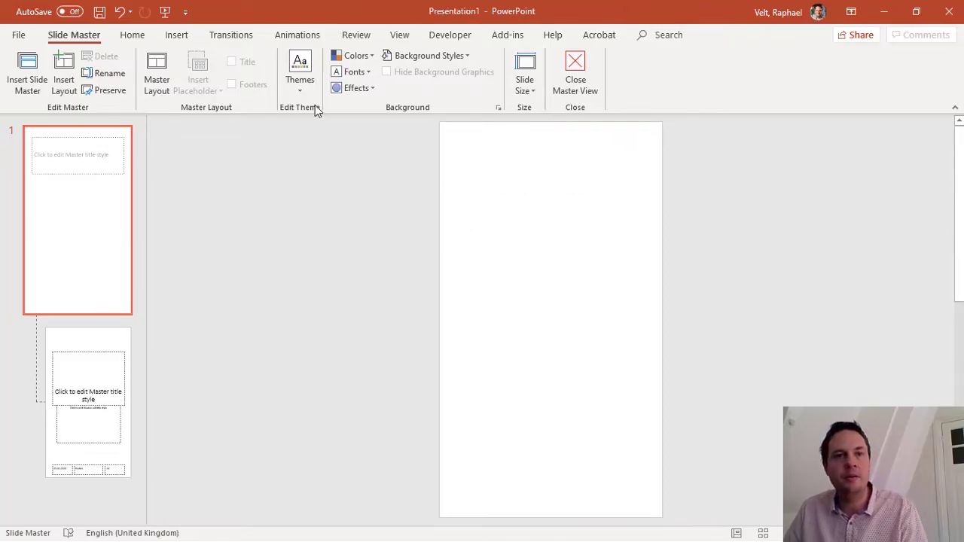
Apply the Green theme colours and draw a rounded rectangle about 32.54 cm high and 17.54 cm wide, nearly filling the master slide
{"action": "left_click", "coordinate": [360, 57]}
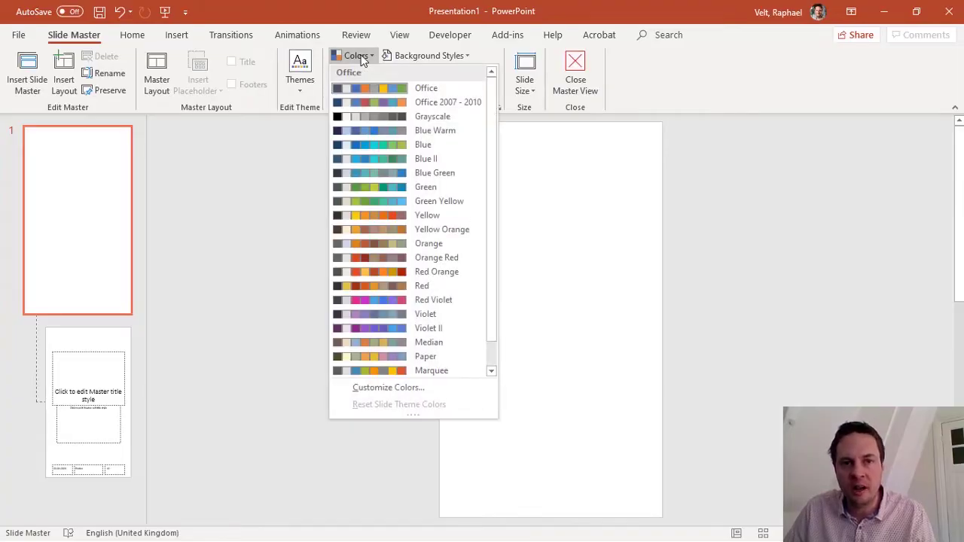
{"action": "left_click", "coordinate": [401, 190]}
{"action": "left_click", "coordinate": [177, 35]}
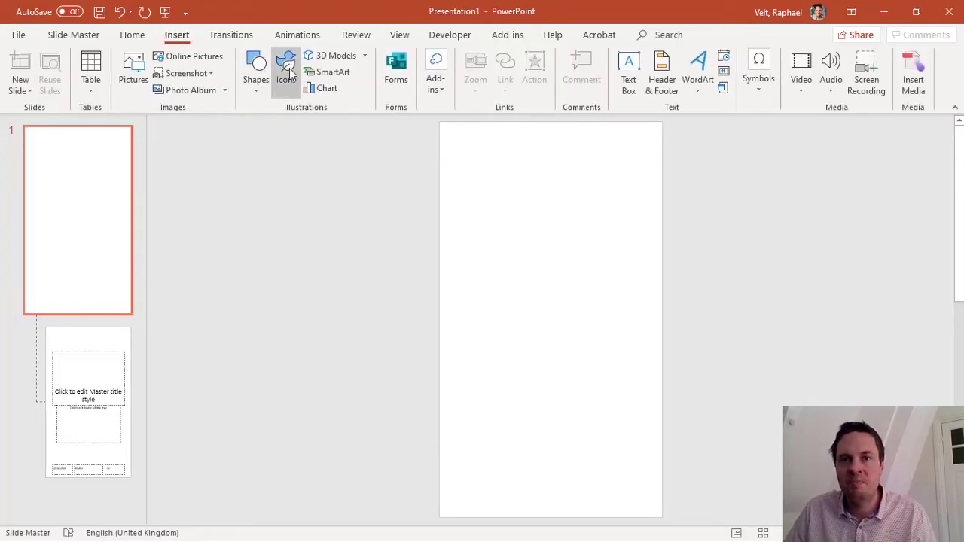
{"action": "left_click", "coordinate": [257, 83]}
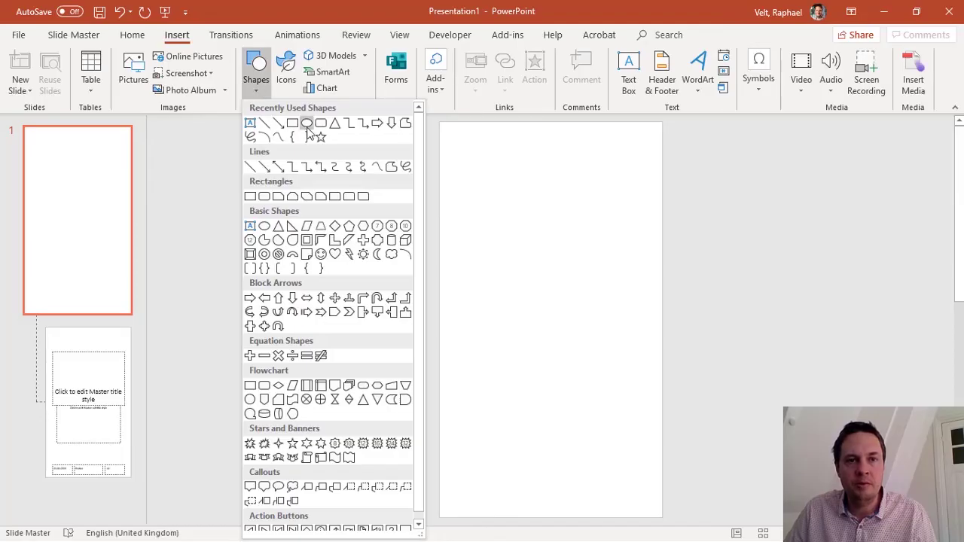
{"action": "left_click", "coordinate": [320, 124]}
{"action": "mouse_move", "coordinate": [449, 130]}
{"action": "left_mouse_down"}
{"action": "mouse_move", "coordinate": [624, 500]}
{"action": "mouse_move", "coordinate": [652, 513]}
{"action": "left_mouse_up"}
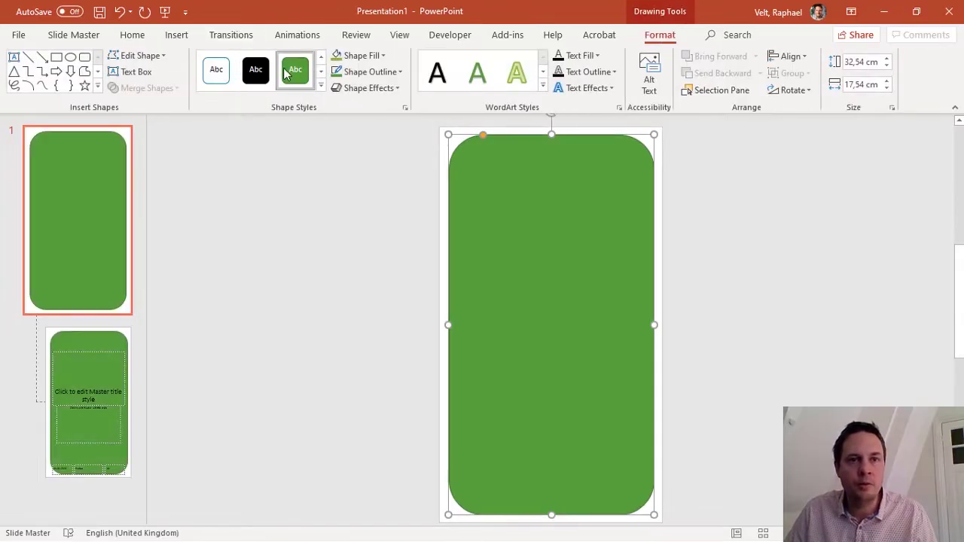
Give the rounded rectangle the solid black shape style and make its corners less rounded
{"action": "left_click", "coordinate": [256, 69]}
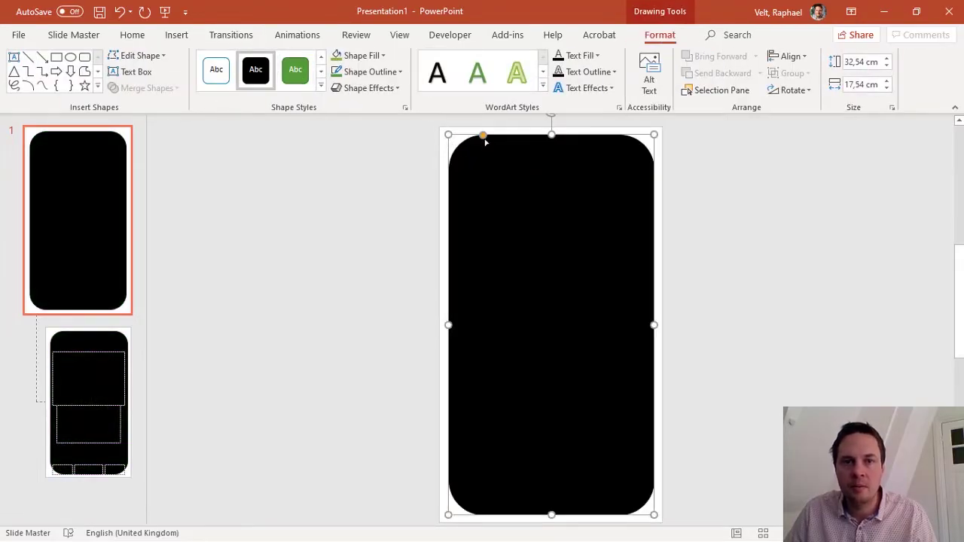
{"action": "mouse_move", "coordinate": [483, 136]}
{"action": "left_mouse_down"}
{"action": "mouse_move", "coordinate": [468, 135]}
{"action": "mouse_move", "coordinate": [482, 138]}
{"action": "left_mouse_up"}
{"action": "left_click_drag", "start_coordinate": [608, 262], "coordinate": [607, 260]}
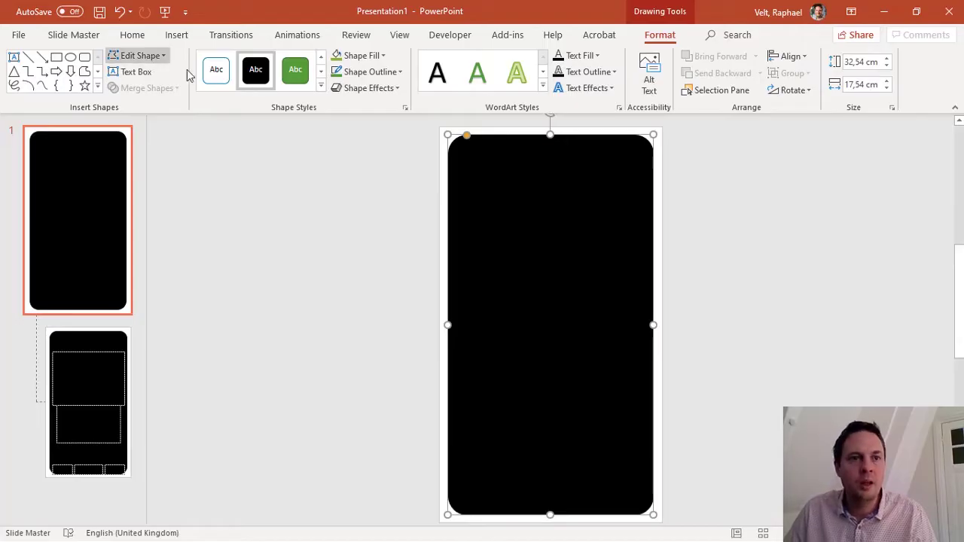
Draw a phone-screen rectangle about 27.82 cm high and 15.6 cm wide inside the black shape and give it the white style with black outline
{"action": "left_click", "coordinate": [320, 57]}
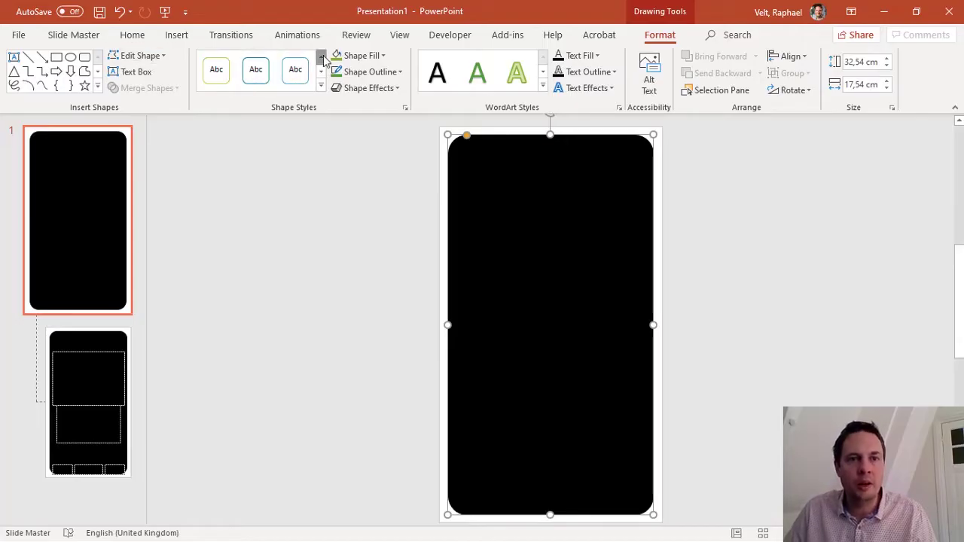
{"action": "left_click", "coordinate": [56, 58]}
{"action": "left_click_drag", "start_coordinate": [458, 151], "coordinate": [641, 472]}
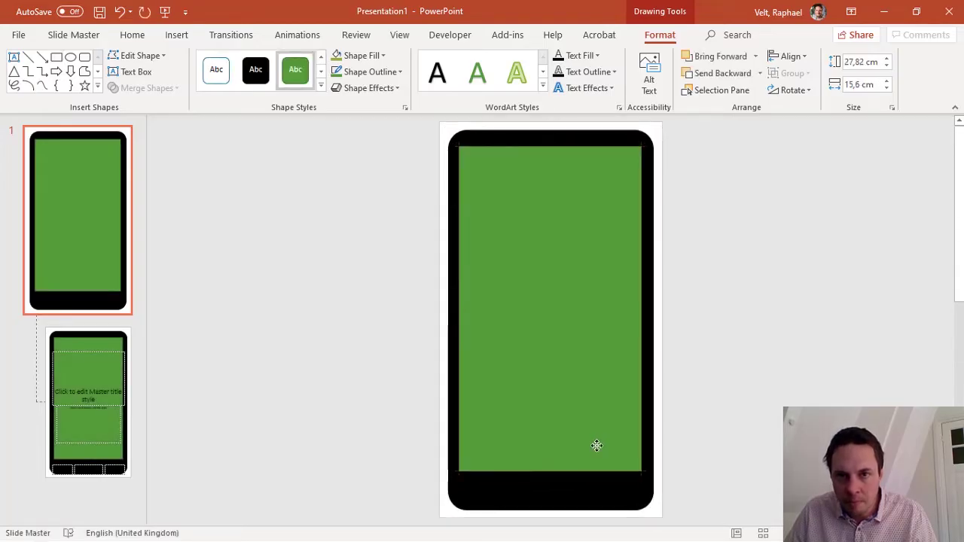
{"action": "left_click", "coordinate": [596, 446]}
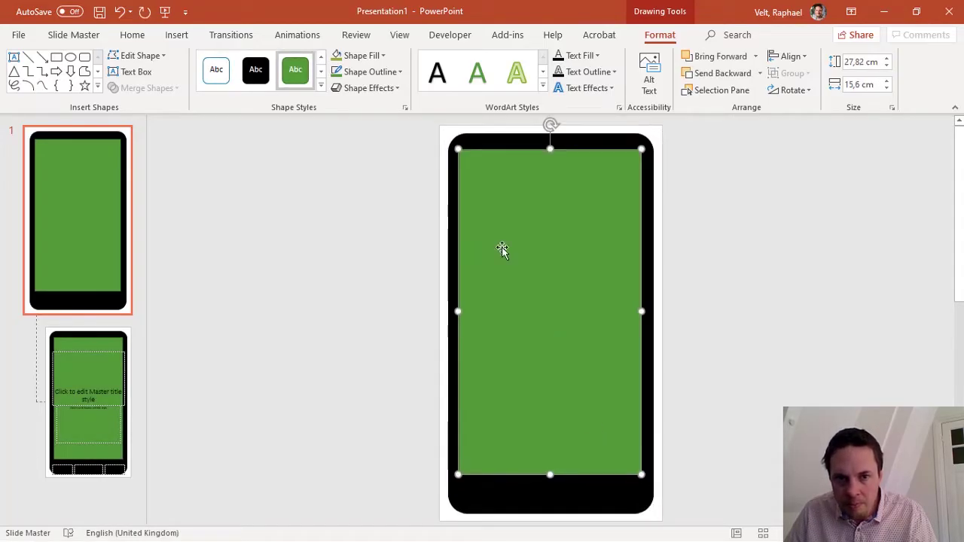
{"action": "left_click", "coordinate": [321, 59]}
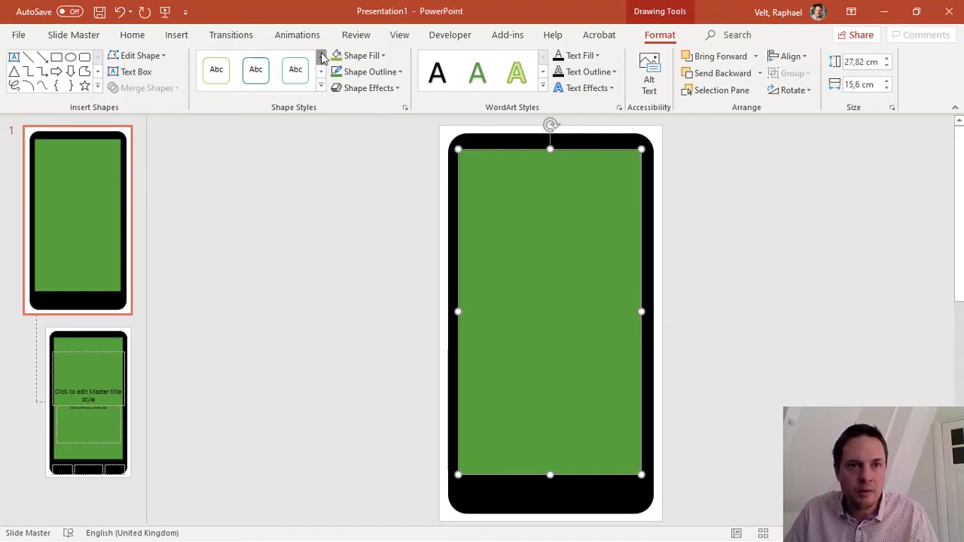
{"action": "left_click", "coordinate": [220, 74]}
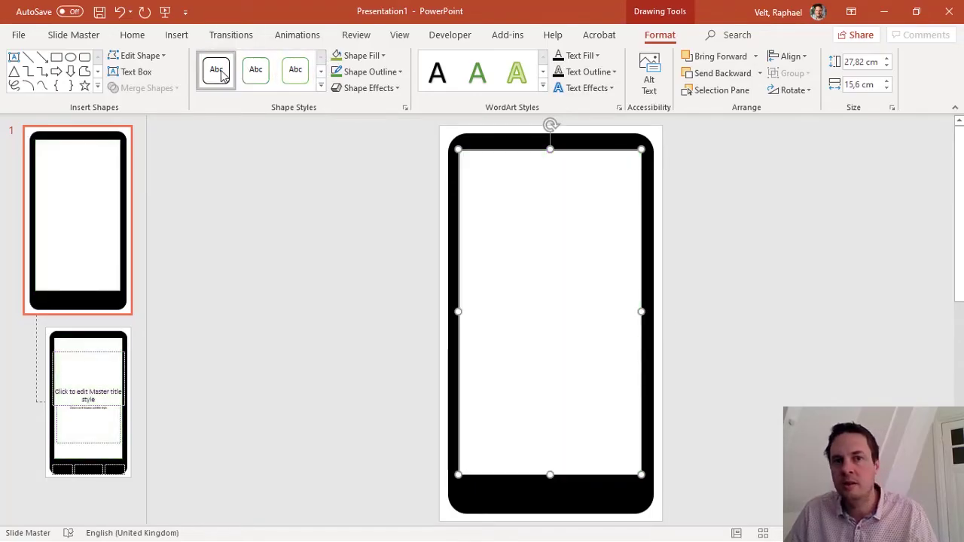
{"action": "left_click", "coordinate": [254, 197]}
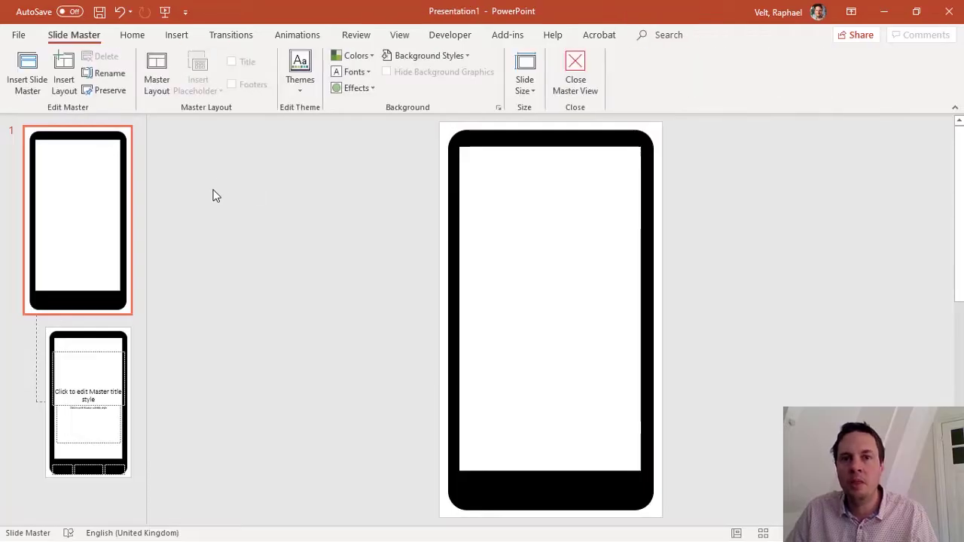
{"action": "left_click", "coordinate": [119, 12]}
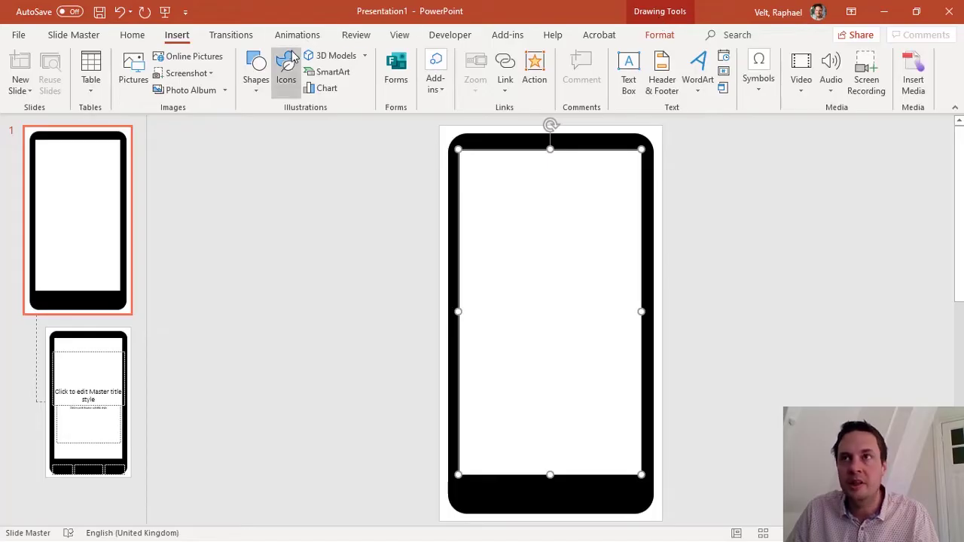
Draw a header bar rectangle about 2.96 cm high along the white screen's upper edge and narrow it to about 15.72 cm
{"action": "left_click", "coordinate": [257, 86]}
{"action": "left_click", "coordinate": [292, 124]}
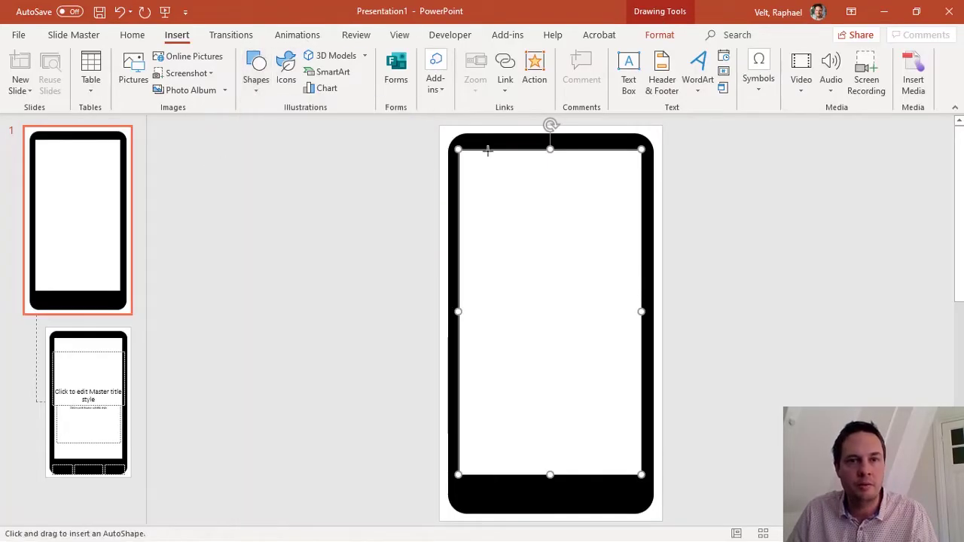
{"action": "mouse_move", "coordinate": [459, 149]}
{"action": "left_mouse_down"}
{"action": "mouse_move", "coordinate": [581, 183]}
{"action": "mouse_move", "coordinate": [642, 183]}
{"action": "left_mouse_up"}
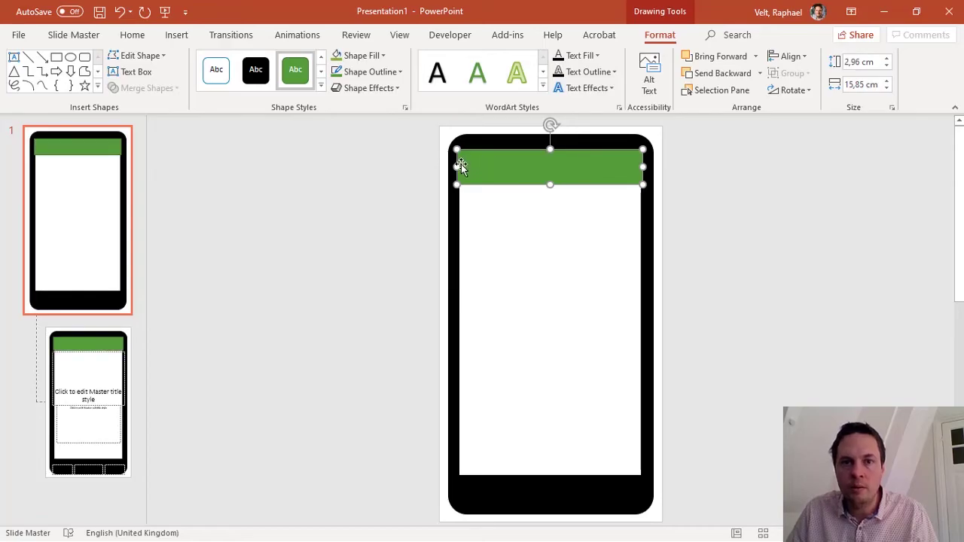
{"action": "left_click_drag", "start_coordinate": [456, 164], "coordinate": [459, 158]}
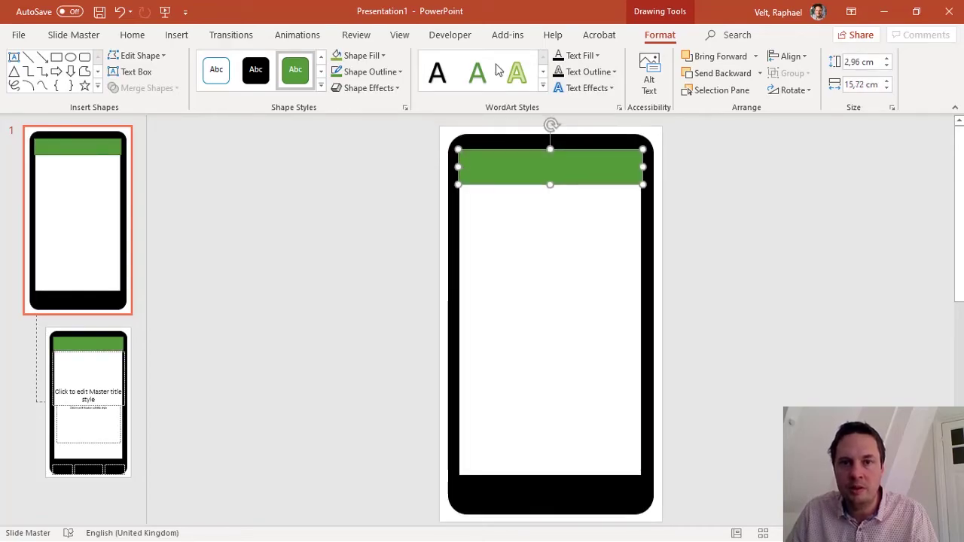
Change the header bar's shape style to the light green gradient with a green outline
{"action": "left_click", "coordinate": [320, 71]}
{"action": "left_click", "coordinate": [321, 71]}
{"action": "left_click", "coordinate": [321, 72]}
{"action": "left_click", "coordinate": [321, 72]}
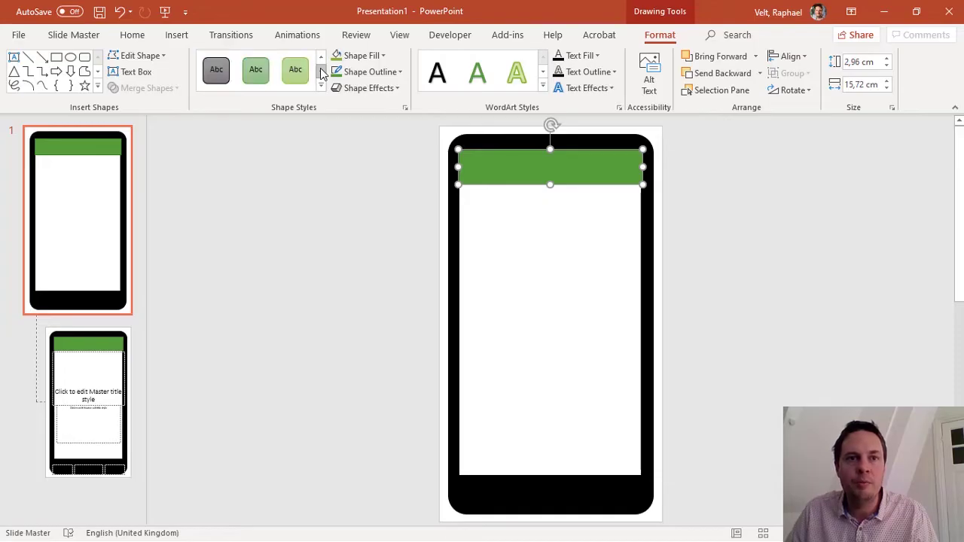
{"action": "left_click", "coordinate": [256, 69]}
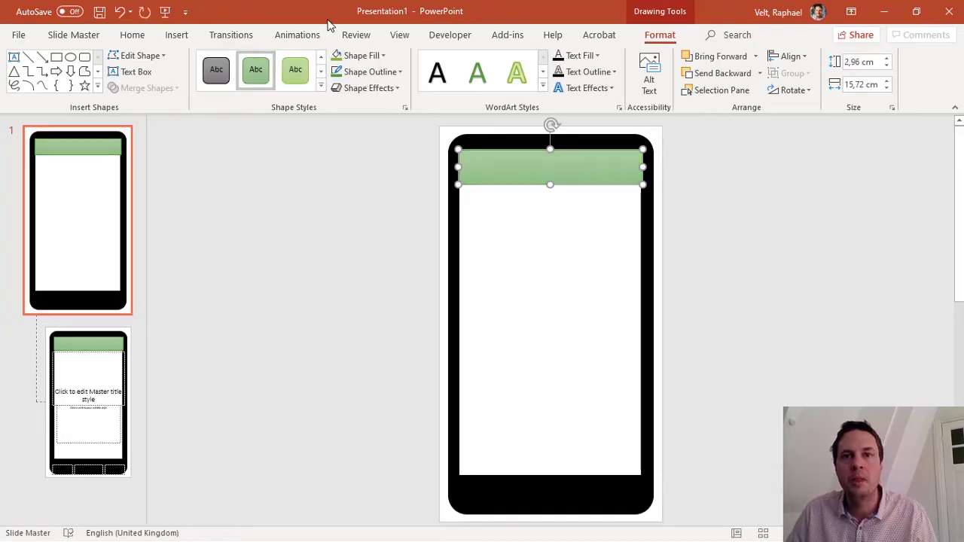
Search the icon library for "home" and insert the plain house icon without a chimney on the slide master
{"action": "left_click", "coordinate": [177, 35]}
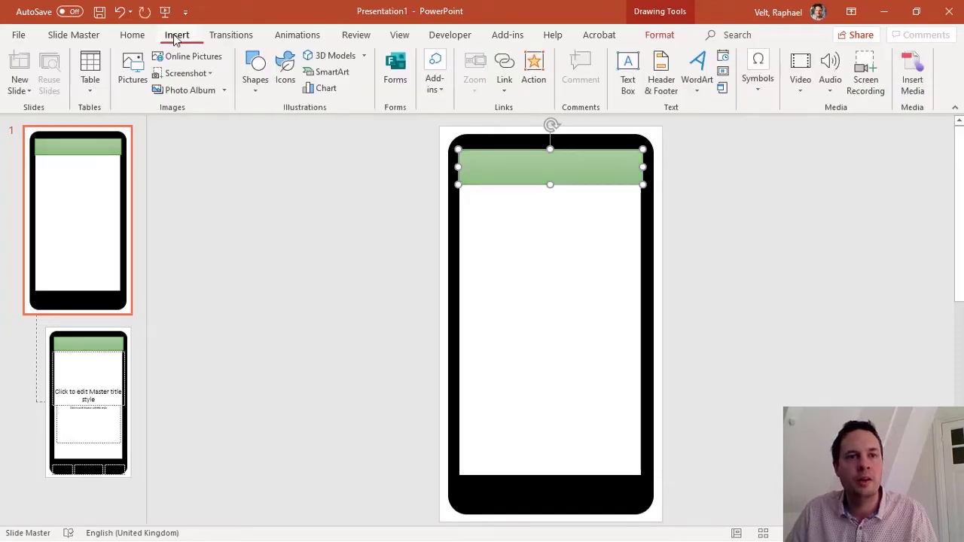
{"action": "left_click", "coordinate": [288, 73]}
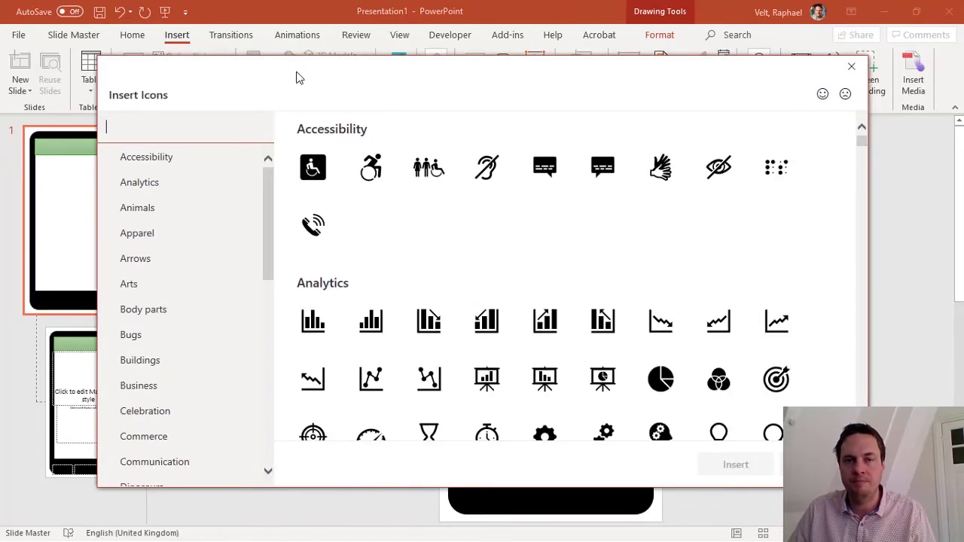
{"action": "type", "text": "home"}
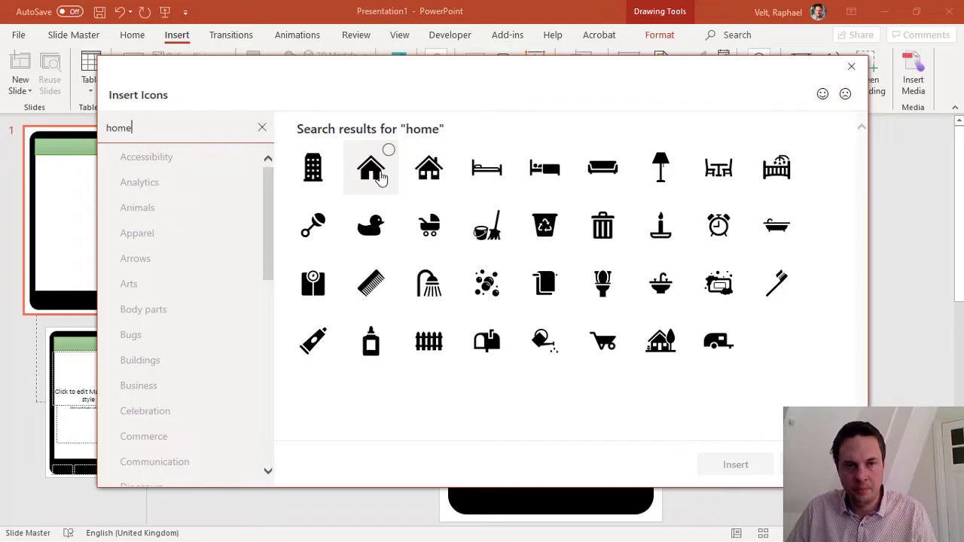
{"action": "left_click", "coordinate": [376, 174]}
{"action": "left_click", "coordinate": [732, 467]}
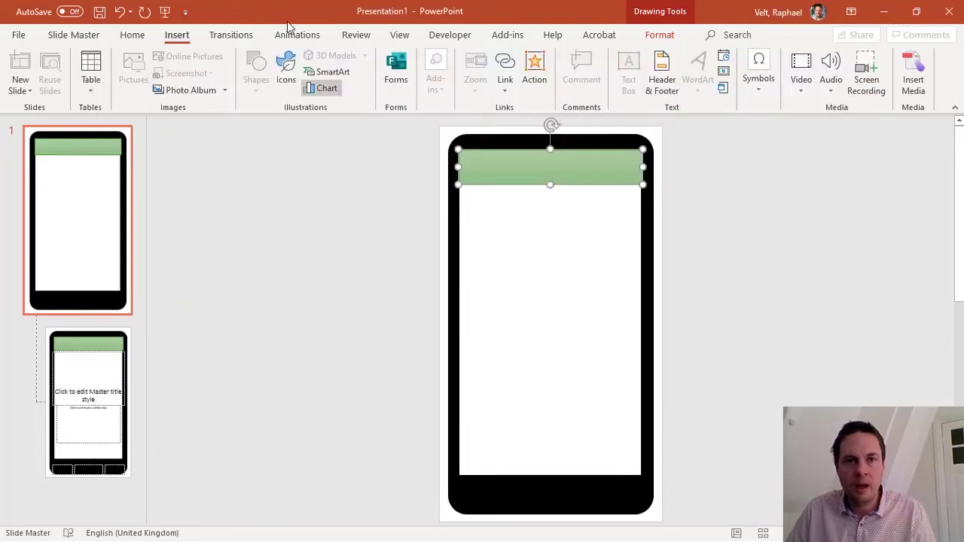
Search the icon library for "book" and insert the open book icon on the slide master
{"action": "left_click", "coordinate": [170, 35]}
{"action": "left_click", "coordinate": [286, 68]}
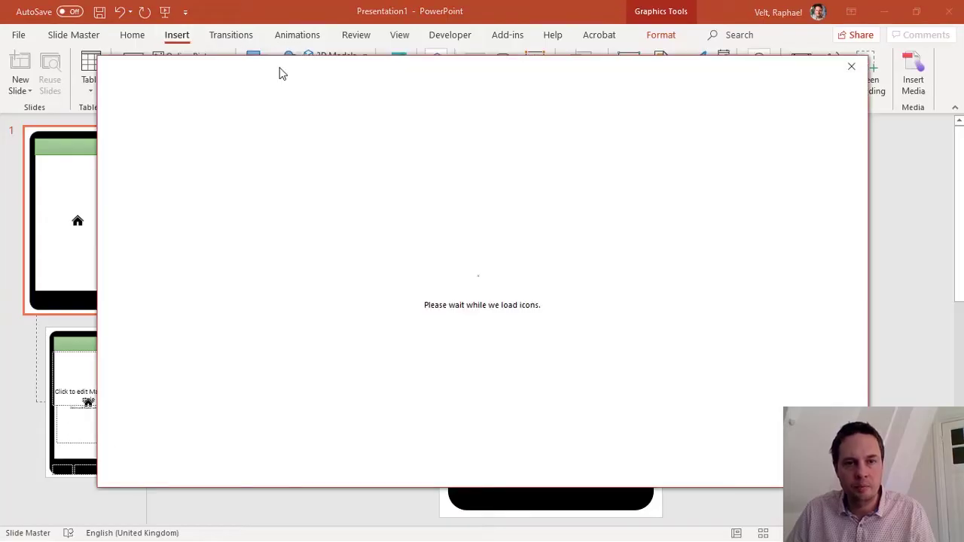
{"action": "type", "text": "book"}
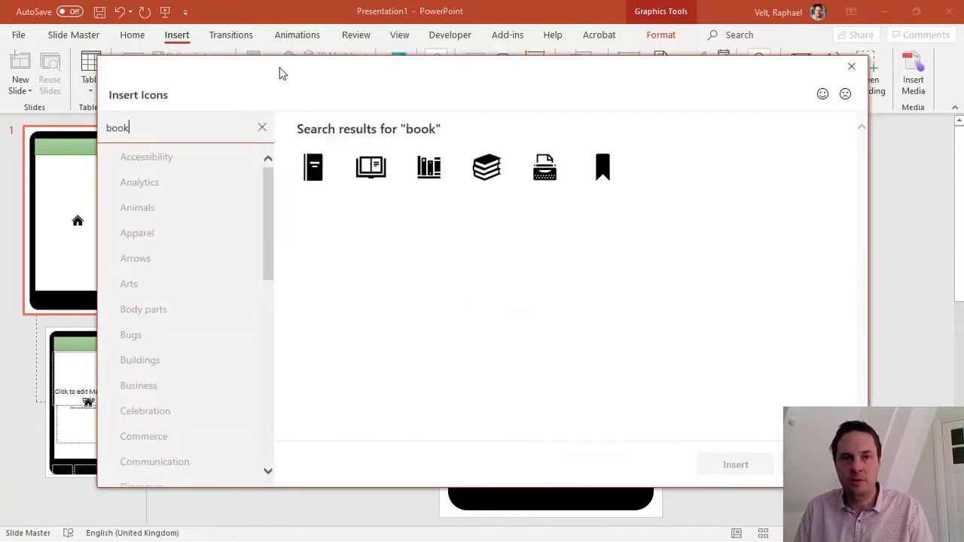
{"action": "left_click", "coordinate": [391, 182]}
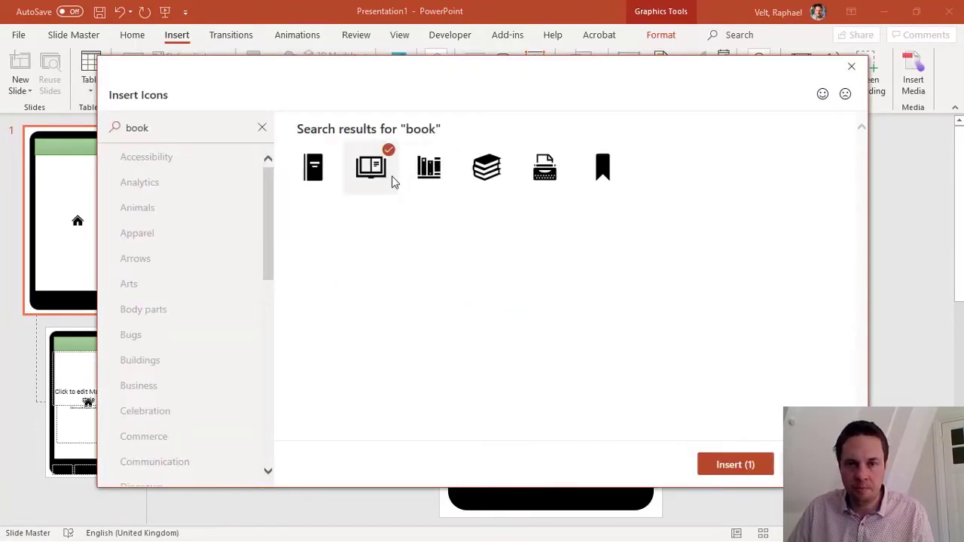
{"action": "left_click", "coordinate": [735, 464]}
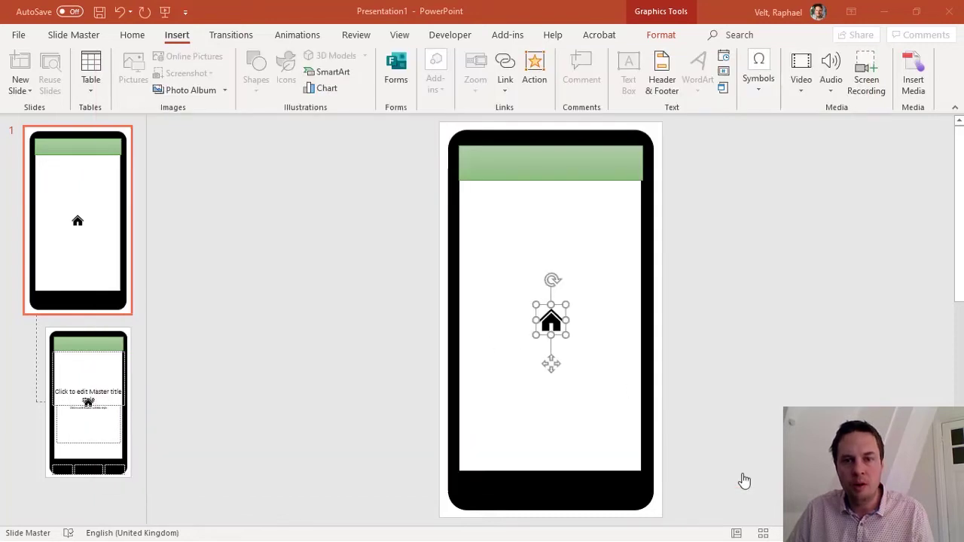
Search the icon library for "vege" and insert the cornucopia icon on the slide master
{"action": "left_click", "coordinate": [290, 75]}
{"action": "type", "text": "vege"}
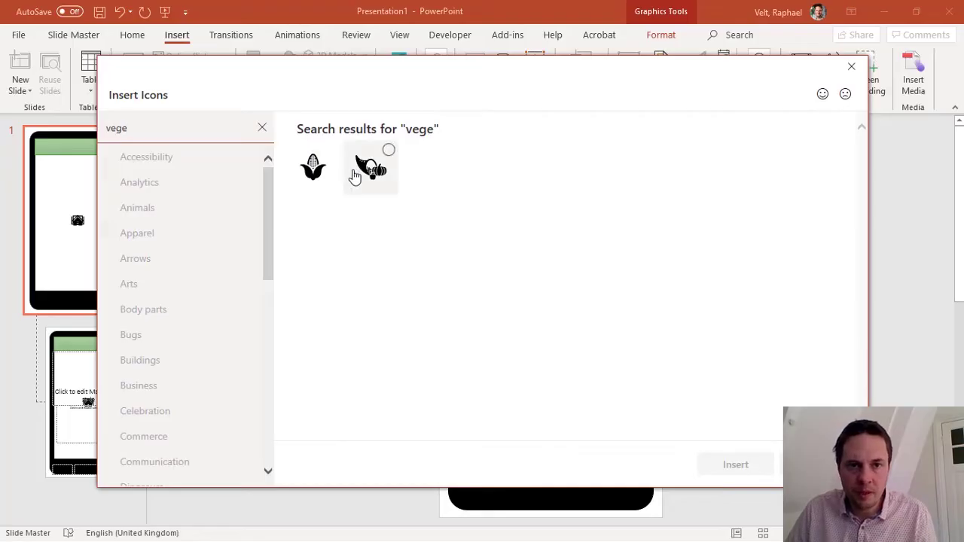
{"action": "left_click", "coordinate": [357, 175]}
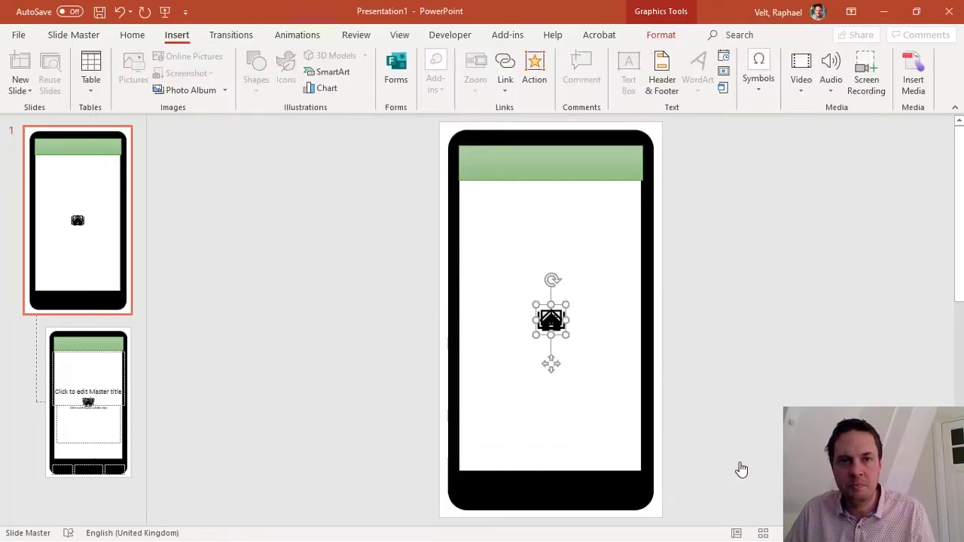
Search the icon library for "prof" and insert the plain person silhouette icon on the slide master
{"action": "left_click", "coordinate": [291, 83]}
{"action": "type", "text": "profi"}
{"action": "key", "text": "BackSpace"}
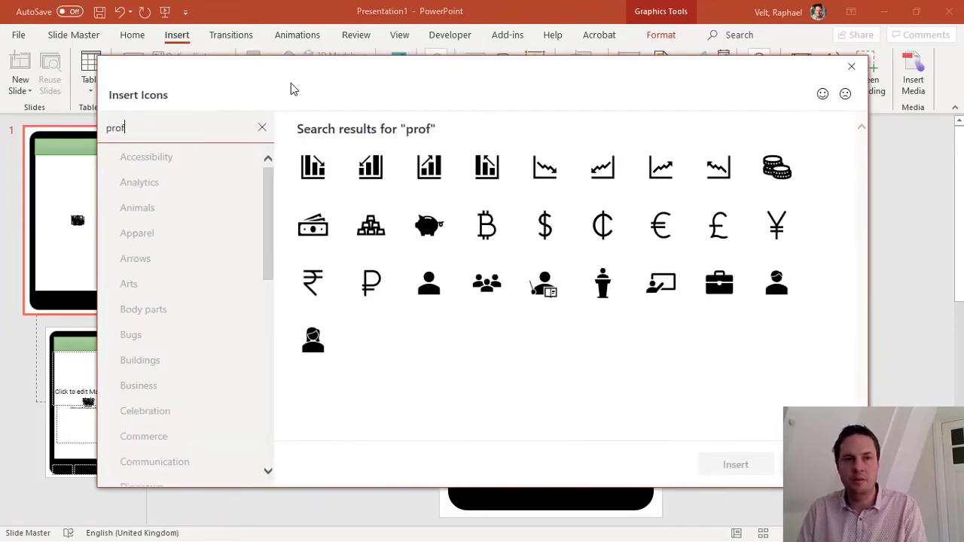
{"action": "left_click", "coordinate": [429, 290]}
{"action": "left_click", "coordinate": [764, 464]}
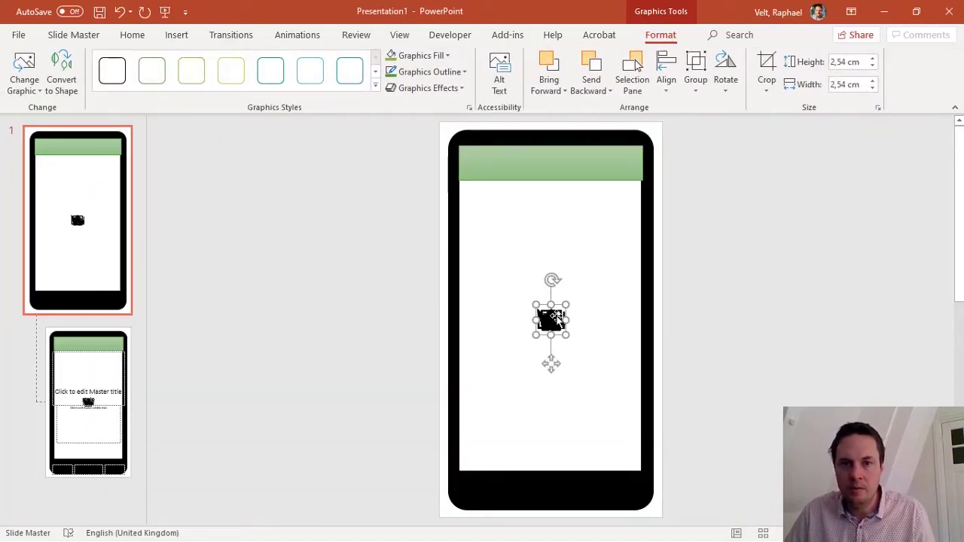
Select all the stacked icons in the middle of the phone screen and move them to the left end of the header bar
{"action": "left_click", "coordinate": [669, 338]}
{"action": "left_click_drag", "start_coordinate": [667, 350], "coordinate": [485, 299]}
{"action": "left_click_drag", "start_coordinate": [551, 317], "coordinate": [483, 168]}
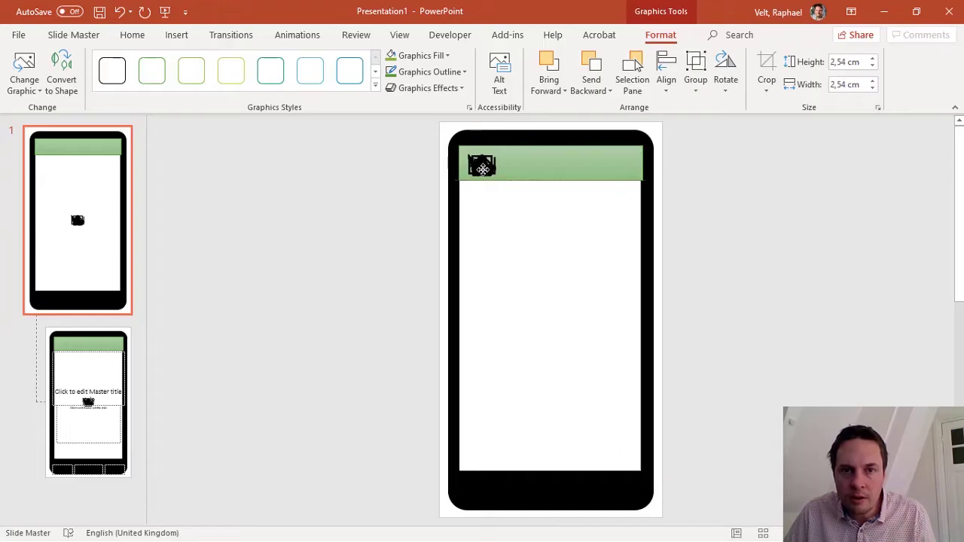
{"action": "left_click", "coordinate": [720, 204]}
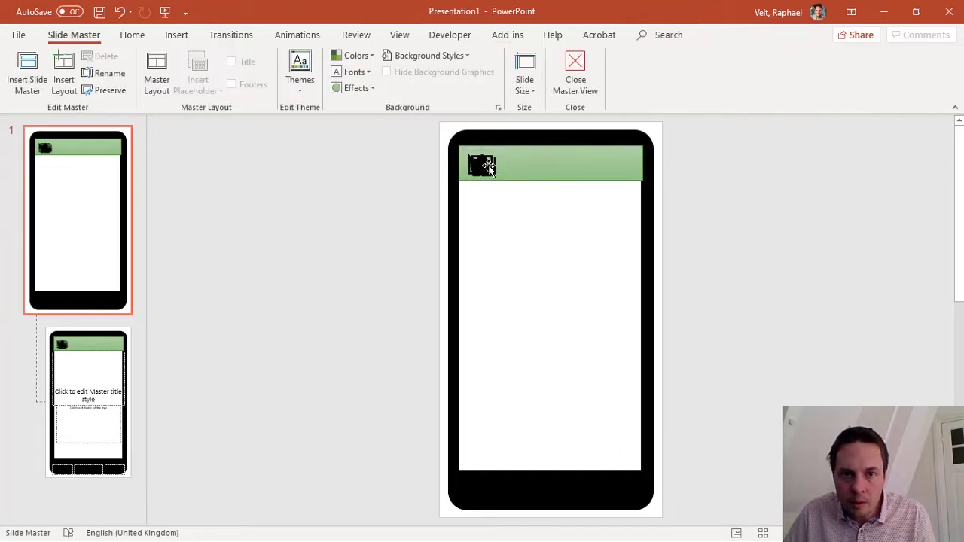
Spread the icons along the header bar as home, book and cornucopia from the left, with the person icon at the right end
{"action": "left_click_drag", "start_coordinate": [488, 167], "coordinate": [573, 167]}
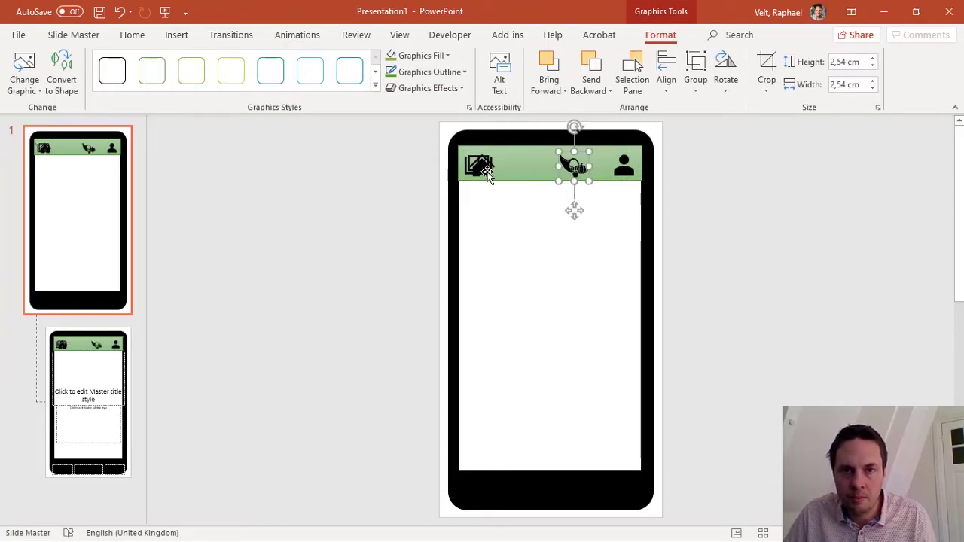
{"action": "left_click_drag", "start_coordinate": [473, 159], "coordinate": [565, 165]}
Align the four icons and the header bar to each other's vertical middle
{"action": "left_click_drag", "start_coordinate": [684, 185], "coordinate": [423, 136]}
{"action": "left_click", "coordinate": [667, 88]}
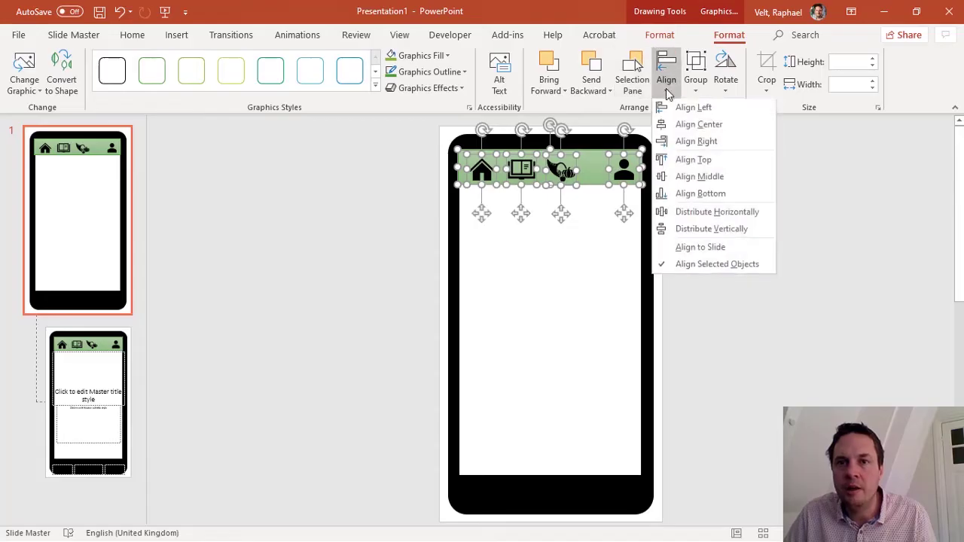
{"action": "left_click", "coordinate": [706, 180]}
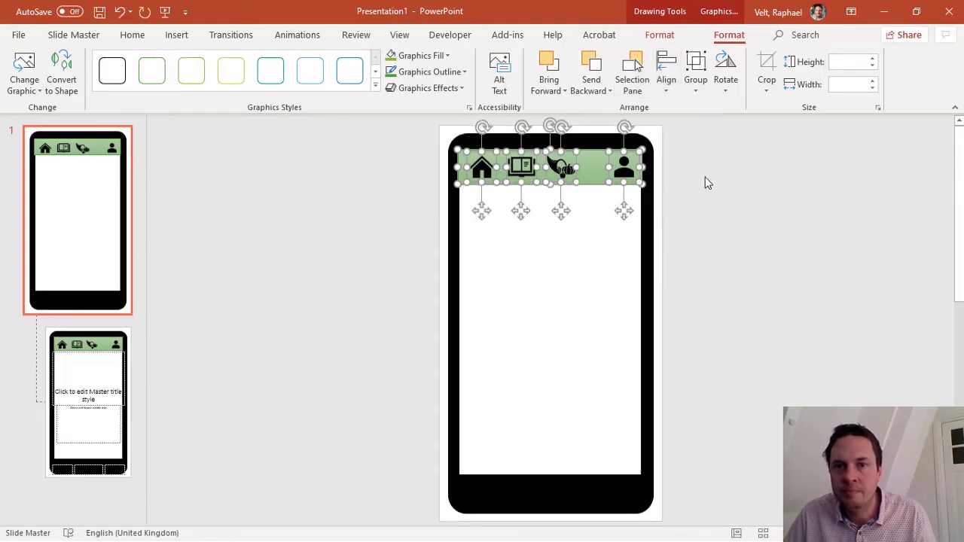
{"action": "left_click", "coordinate": [736, 136]}
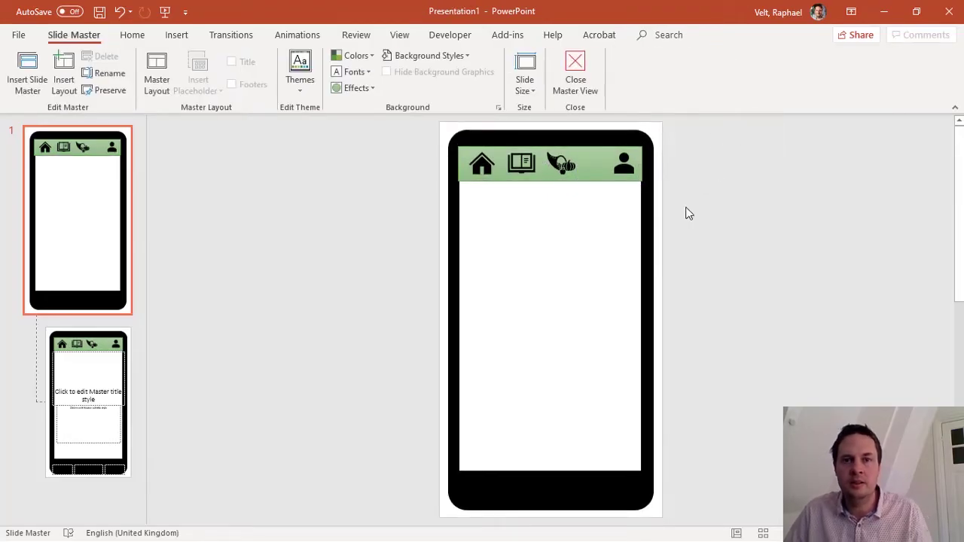
{"action": "left_click_drag", "start_coordinate": [687, 209], "coordinate": [459, 187]}
{"action": "left_click", "coordinate": [459, 173]}
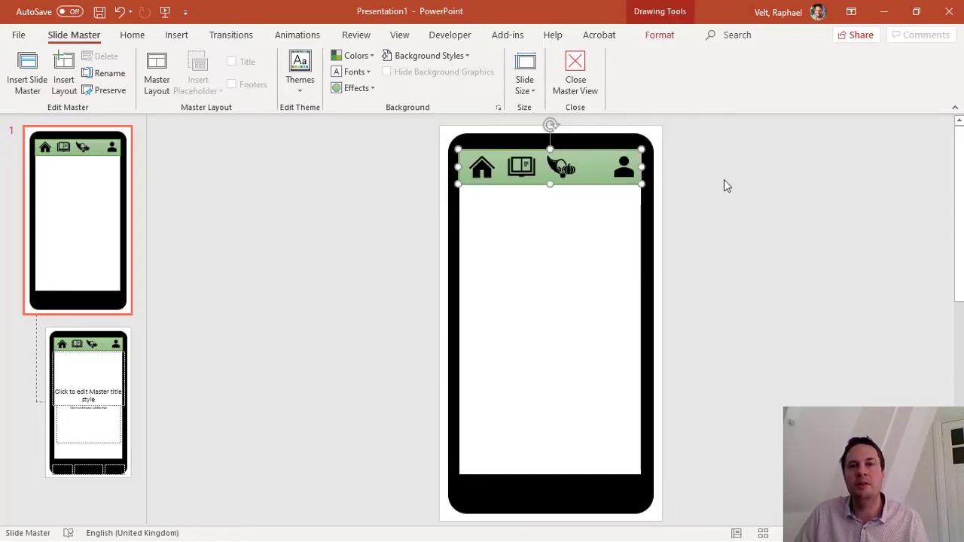
{"action": "left_click", "coordinate": [726, 185]}
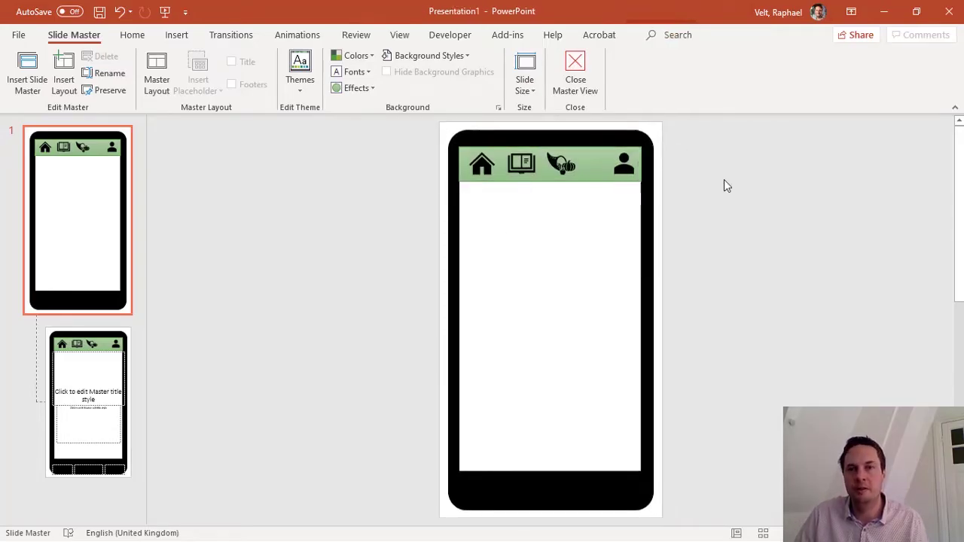
Rename the title slide layout as One-Column
{"action": "left_click", "coordinate": [62, 345]}
{"action": "right_click", "coordinate": [64, 337]}
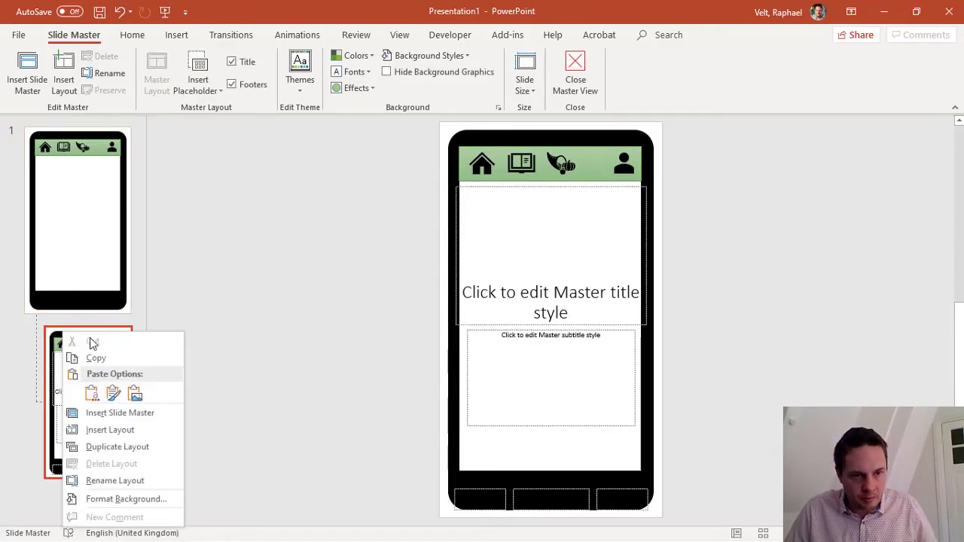
{"action": "left_click", "coordinate": [124, 486]}
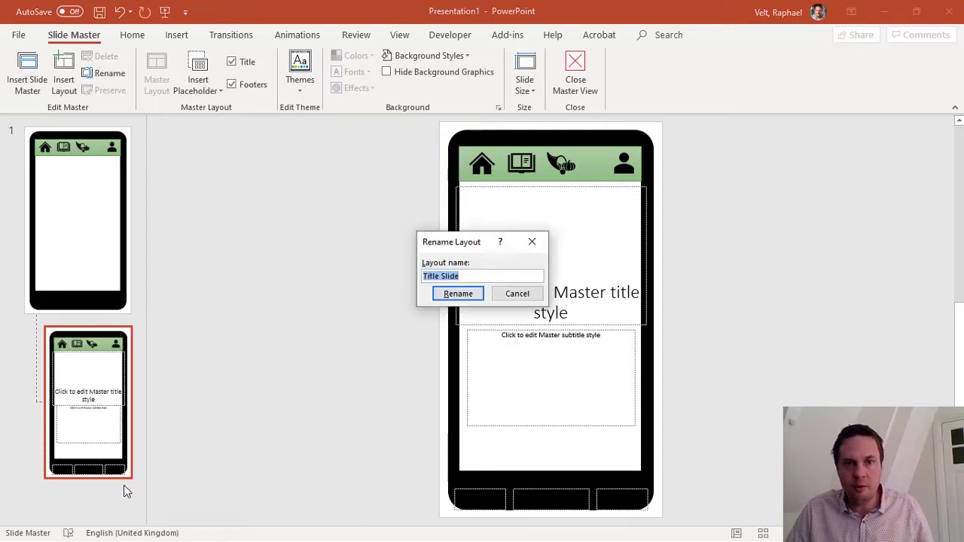
{"action": "type", "text": "One-Column"}
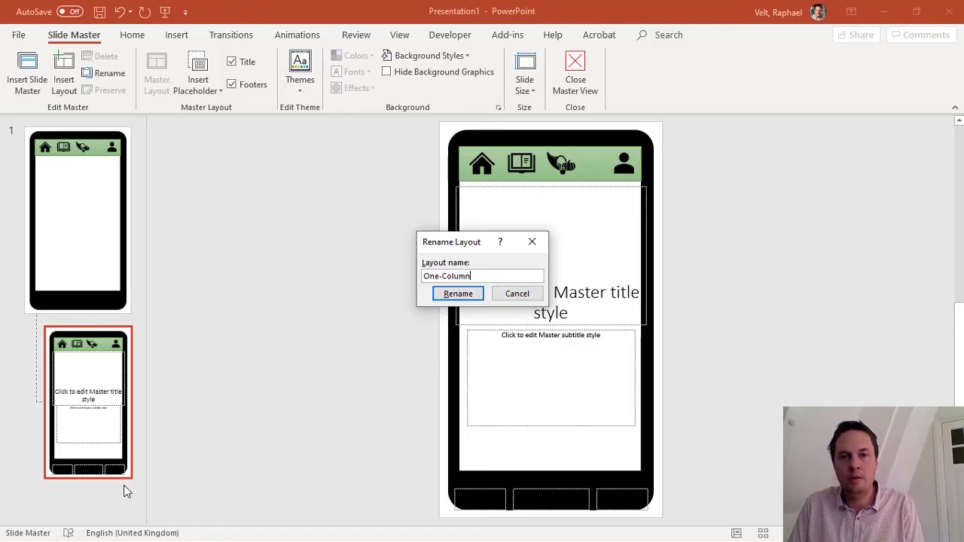
{"action": "key", "text": "Return"}
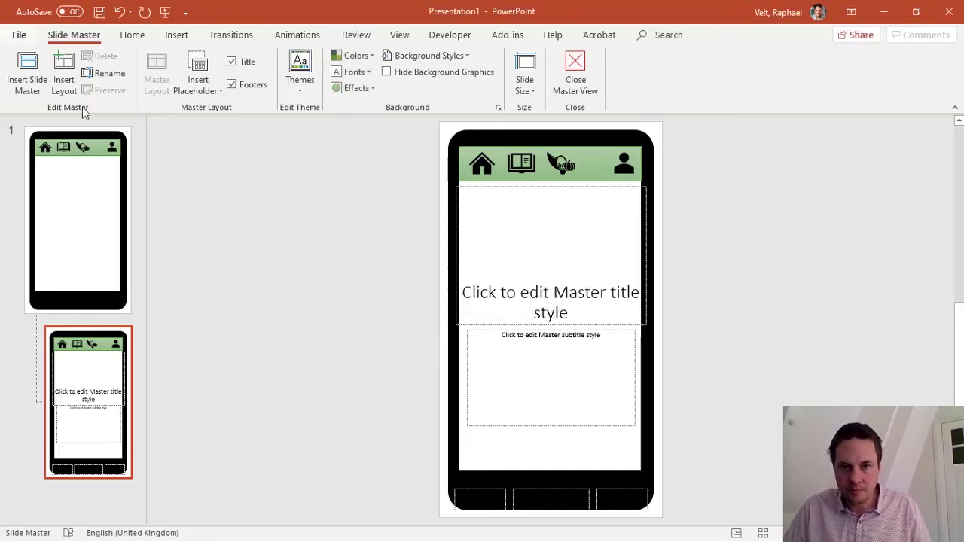
Delete the layout's subtitle placeholder and fit the title placeholder as a narrow, screen-wide band directly under the header bar
{"action": "left_click", "coordinate": [622, 421]}
{"action": "key", "text": "Delete"}
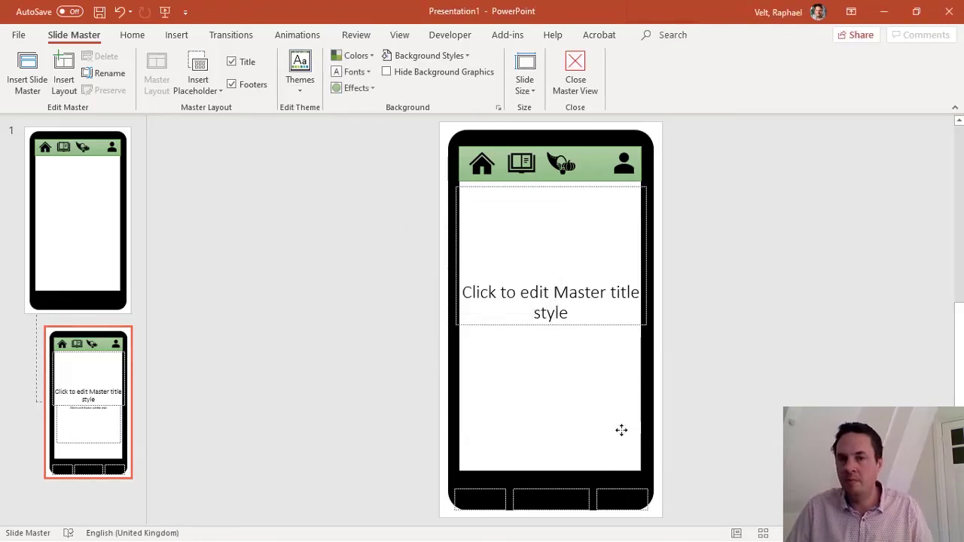
{"action": "left_click_drag", "start_coordinate": [508, 328], "coordinate": [511, 317]}
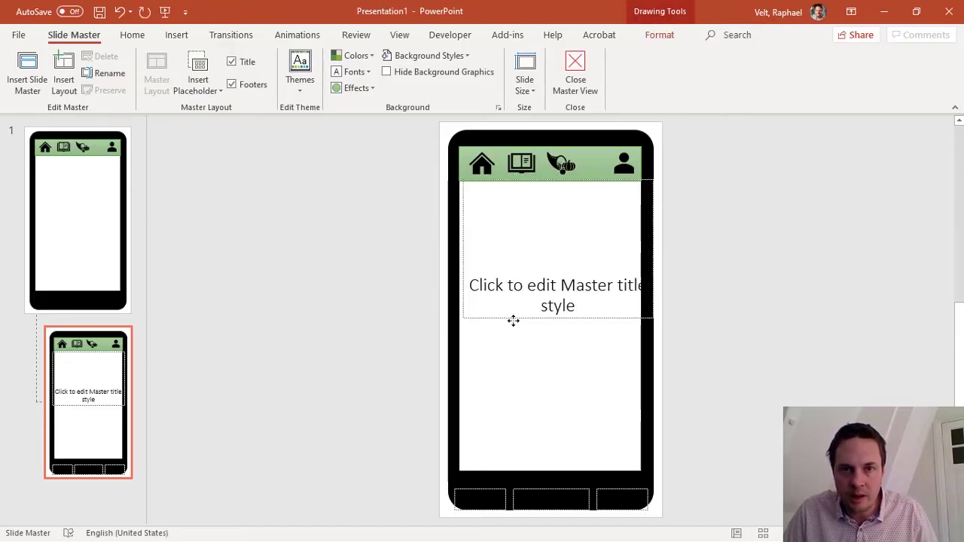
{"action": "left_click_drag", "start_coordinate": [641, 318], "coordinate": [640, 213]}
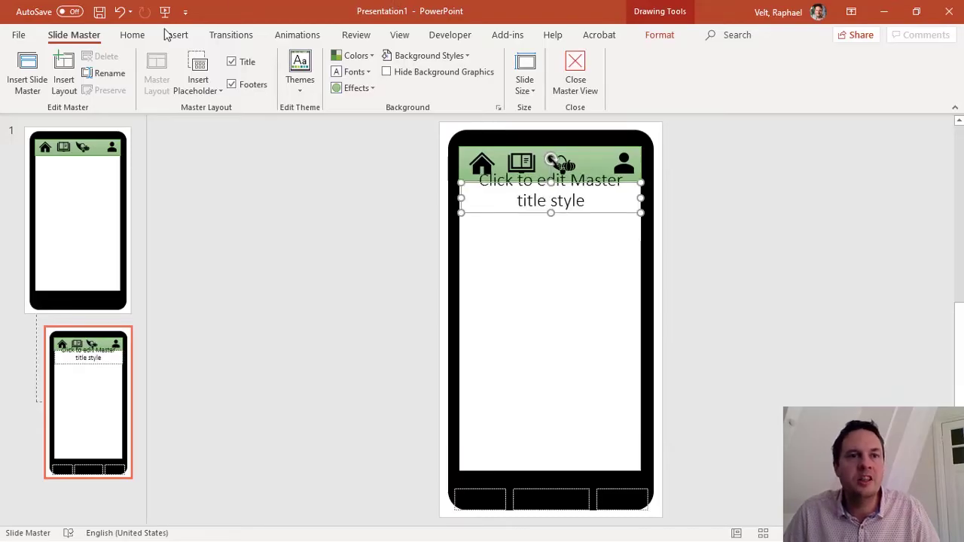
Set the title placeholder's font size to 36
{"action": "left_click", "coordinate": [132, 34]}
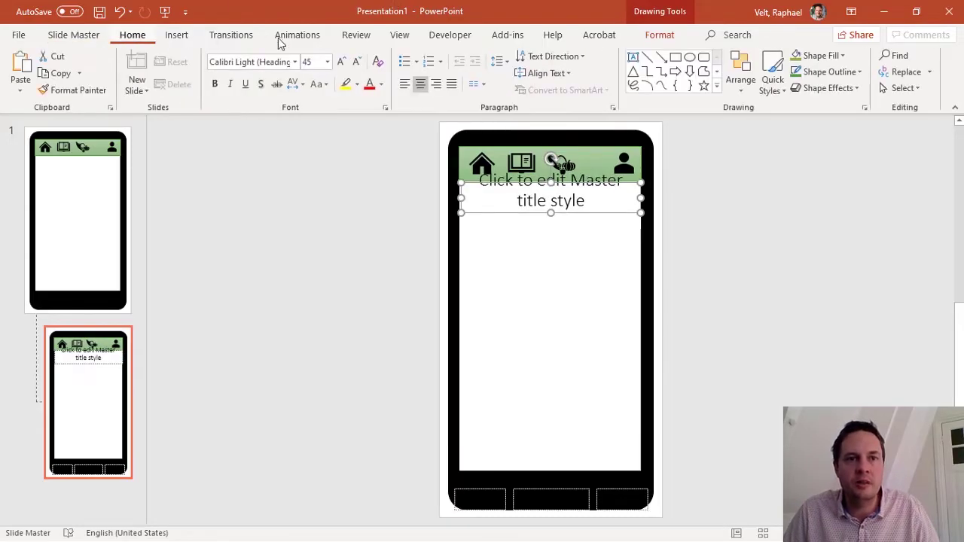
{"action": "left_click", "coordinate": [328, 62]}
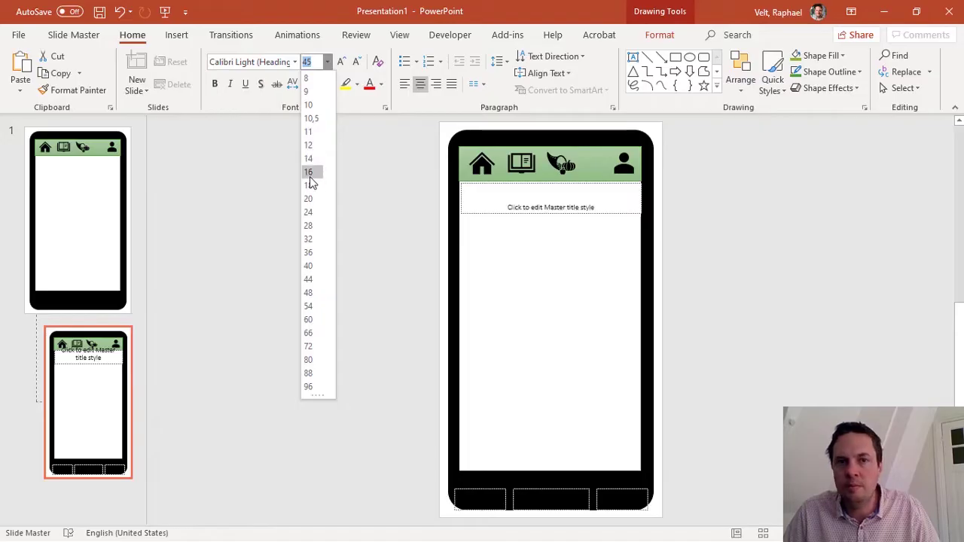
{"action": "left_click", "coordinate": [314, 253]}
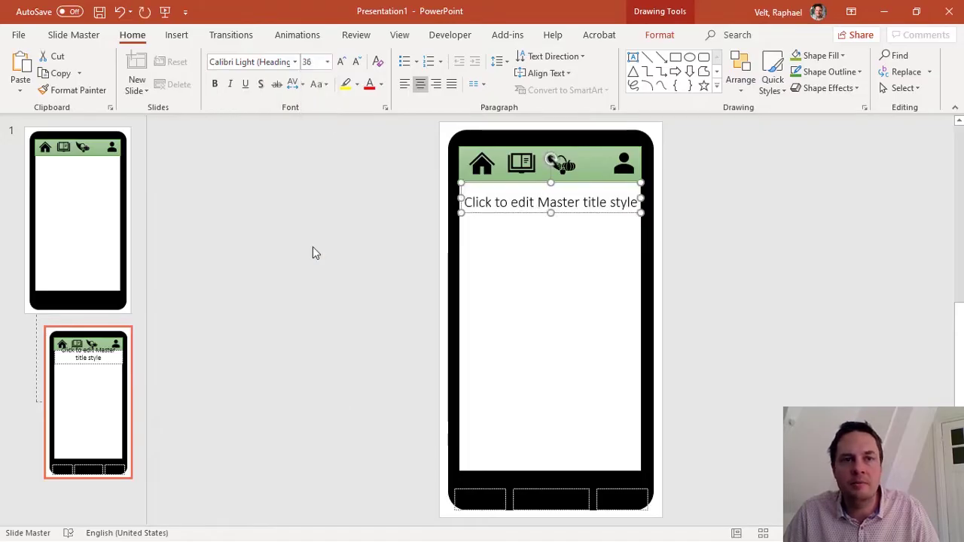
Apply the lime-green gradient theme style to the title placeholder and set its text colour to dark grey
{"action": "left_click", "coordinate": [773, 89]}
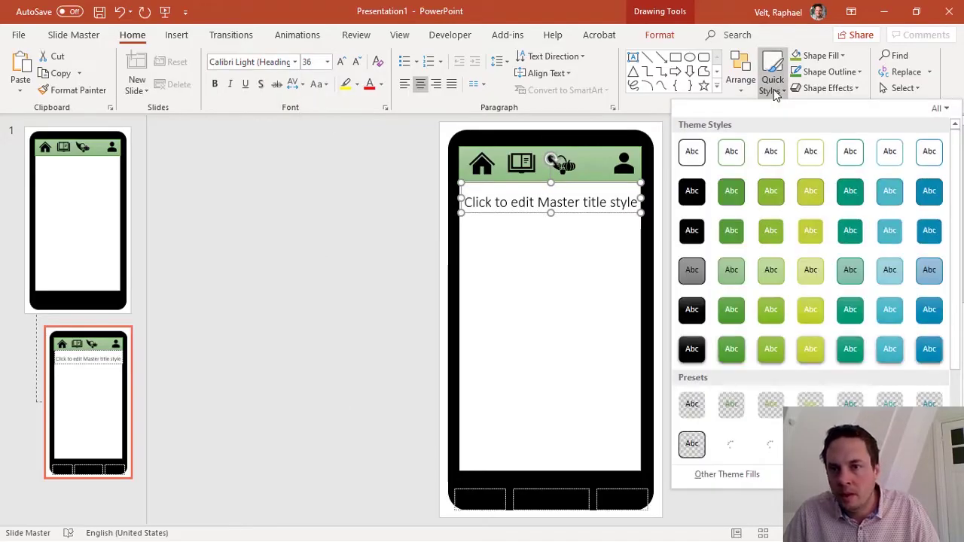
{"action": "left_click", "coordinate": [809, 315]}
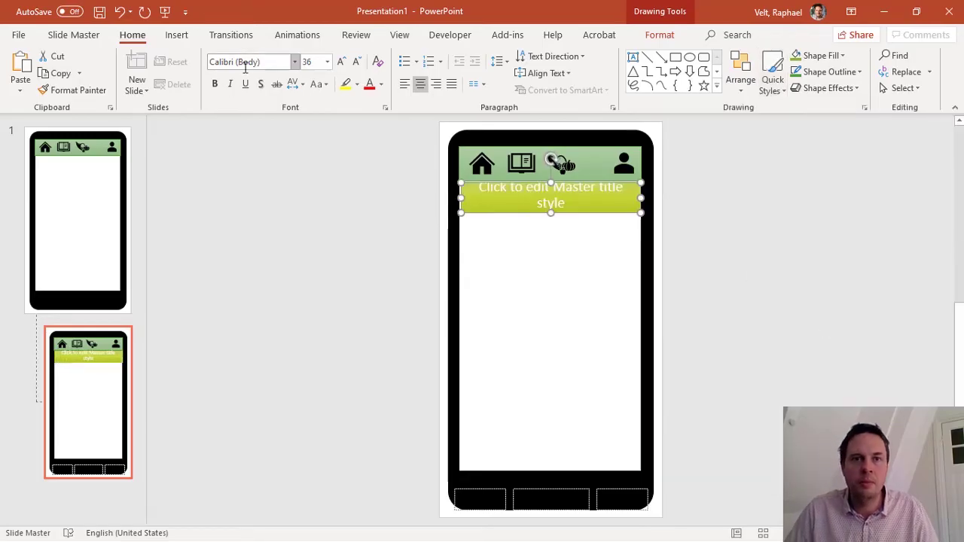
{"action": "left_click", "coordinate": [383, 84]}
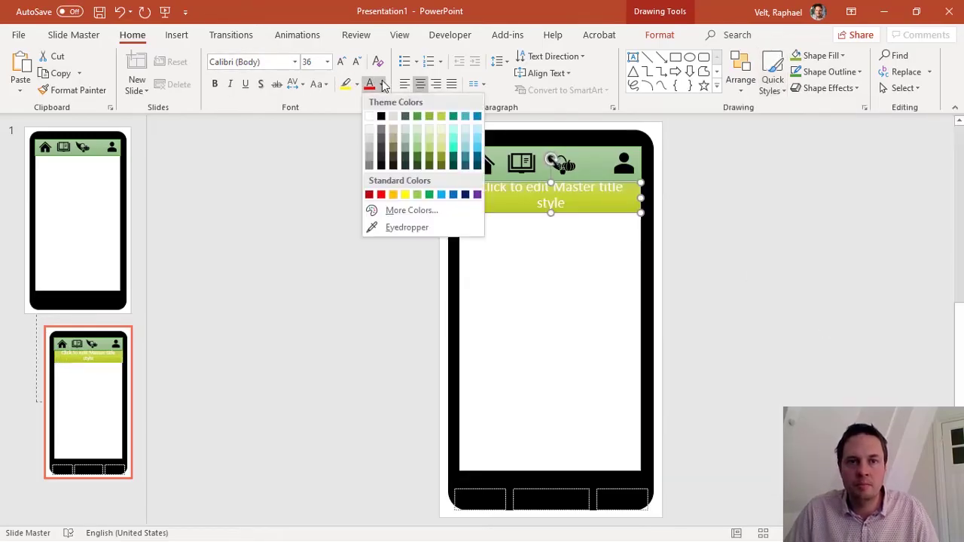
{"action": "left_click", "coordinate": [420, 171]}
{"action": "left_click", "coordinate": [383, 157]}
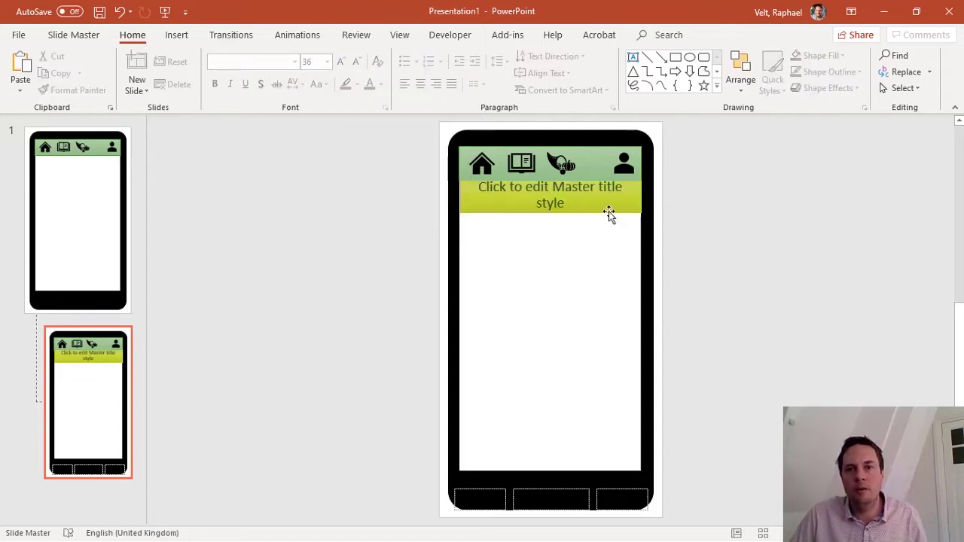
Insert a content placeholder about 10.1 cm high and 14.21 cm wide, centred just below the title band
{"action": "left_click", "coordinate": [89, 34]}
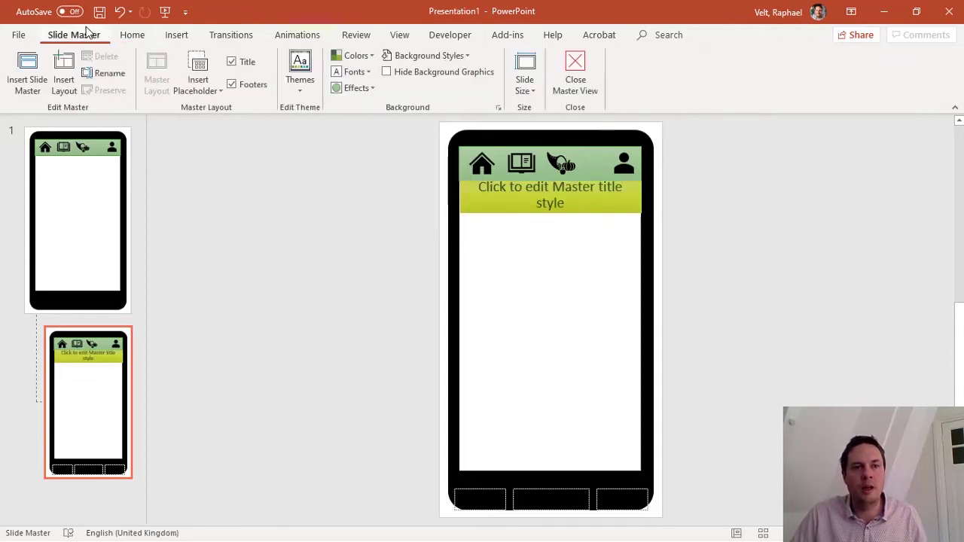
{"action": "left_click", "coordinate": [197, 67]}
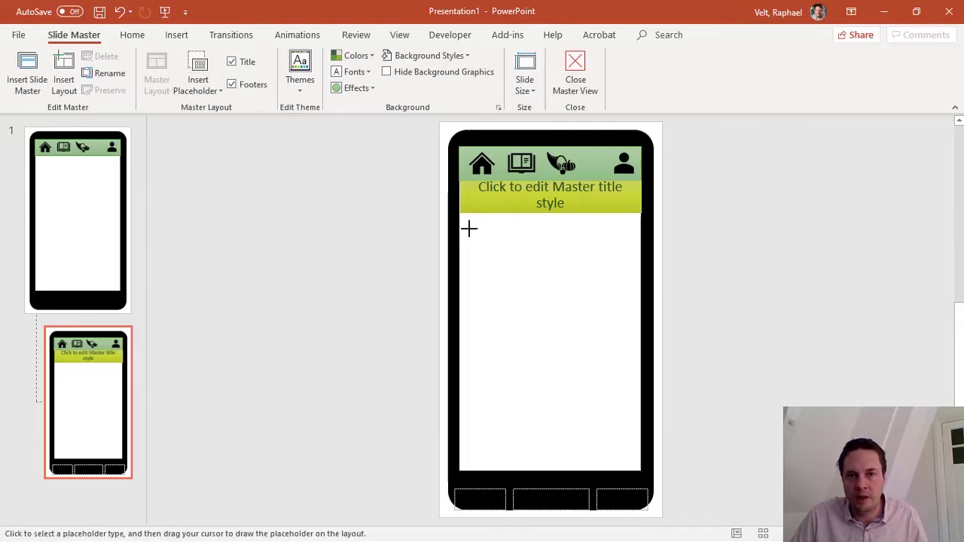
{"action": "mouse_move", "coordinate": [469, 225]}
{"action": "left_mouse_down"}
{"action": "mouse_move", "coordinate": [611, 344]}
{"action": "mouse_move", "coordinate": [635, 344]}
{"action": "left_mouse_up"}
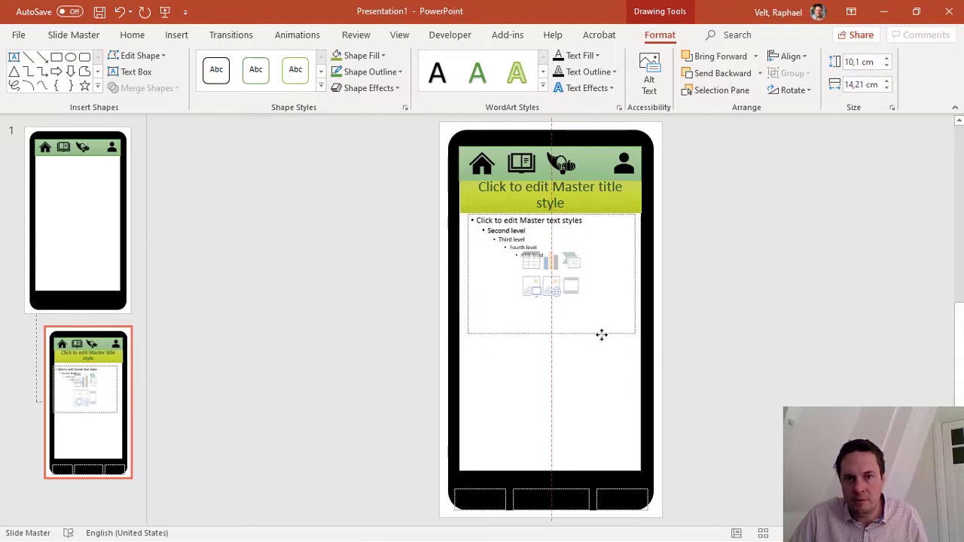
{"action": "key", "text": "Up"}
{"action": "key", "text": "Up"}
{"action": "key", "text": "Up"}
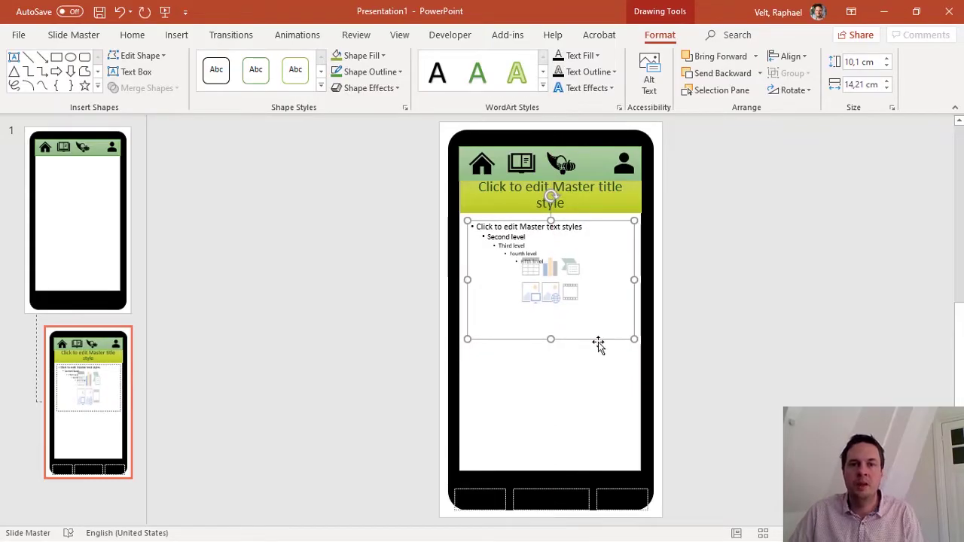
Copy the content placeholder below itself and form two half-width placeholders side by side in the phone screen's lower part
{"action": "left_click_drag", "start_coordinate": [601, 337], "coordinate": [486, 463]}
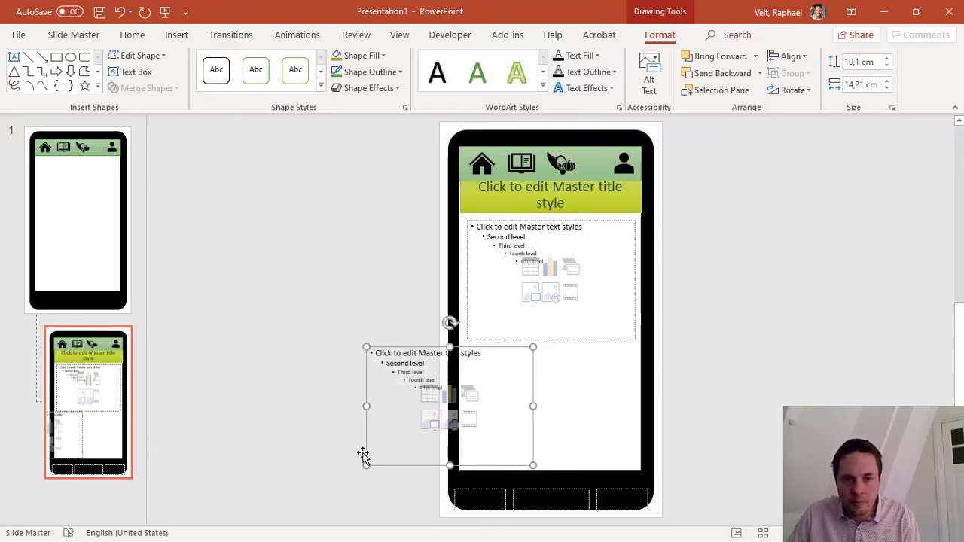
{"action": "left_click_drag", "start_coordinate": [366, 467], "coordinate": [465, 460]}
{"action": "left_click_drag", "start_coordinate": [533, 422], "coordinate": [634, 405]}
{"action": "left_click", "coordinate": [524, 424], "text": "shift"}
{"action": "left_click", "coordinate": [725, 296]}
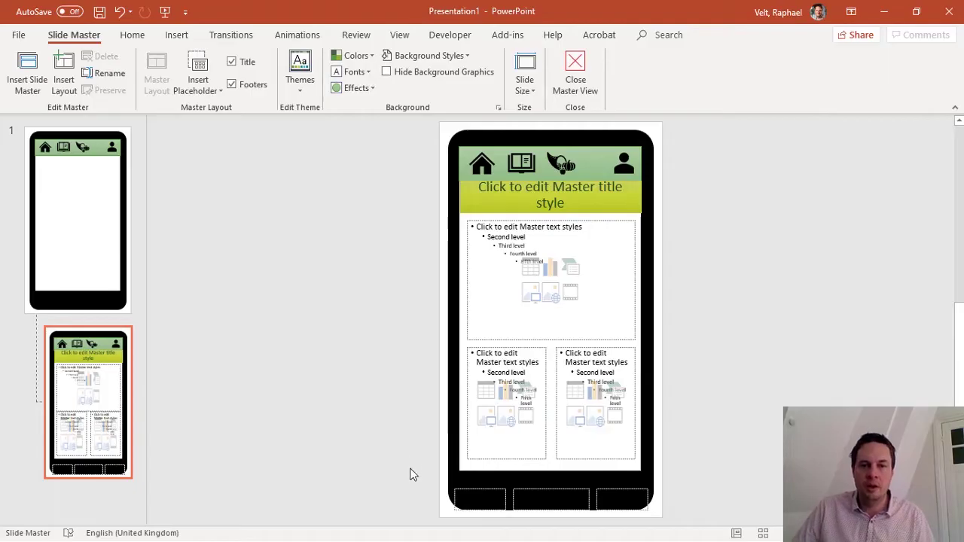
Delete the three footer placeholders from the bottom of the phone body on the One-Column layout
{"action": "left_click_drag", "start_coordinate": [410, 466], "coordinate": [667, 526]}
{"action": "key", "text": "Delete"}
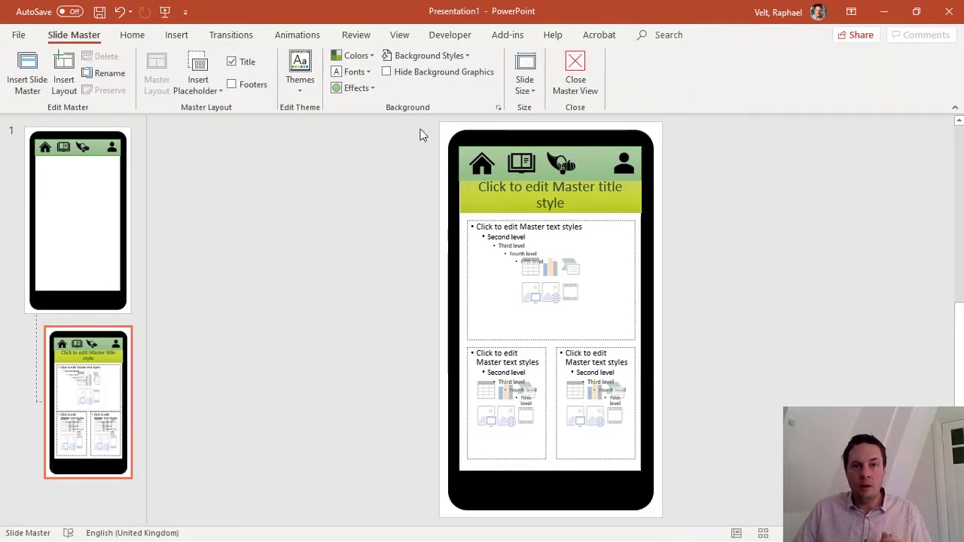
Turn off advancing slides on mouse click for the slide master
{"action": "left_click", "coordinate": [107, 217]}
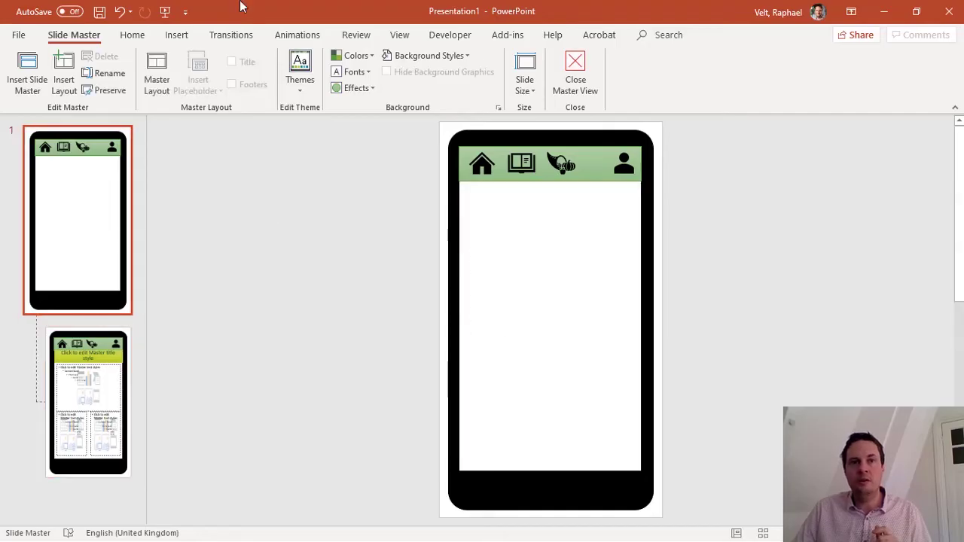
{"action": "left_click", "coordinate": [224, 45]}
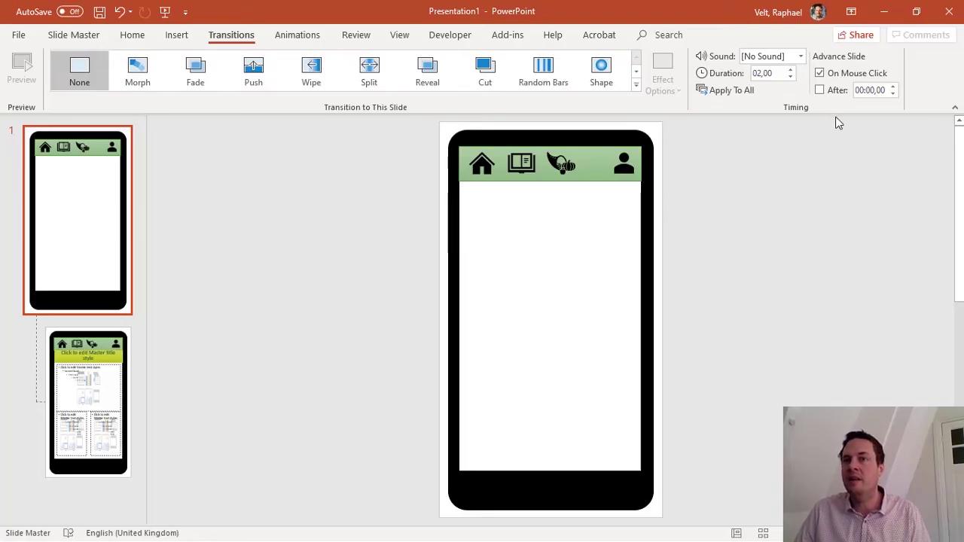
{"action": "left_click", "coordinate": [855, 73]}
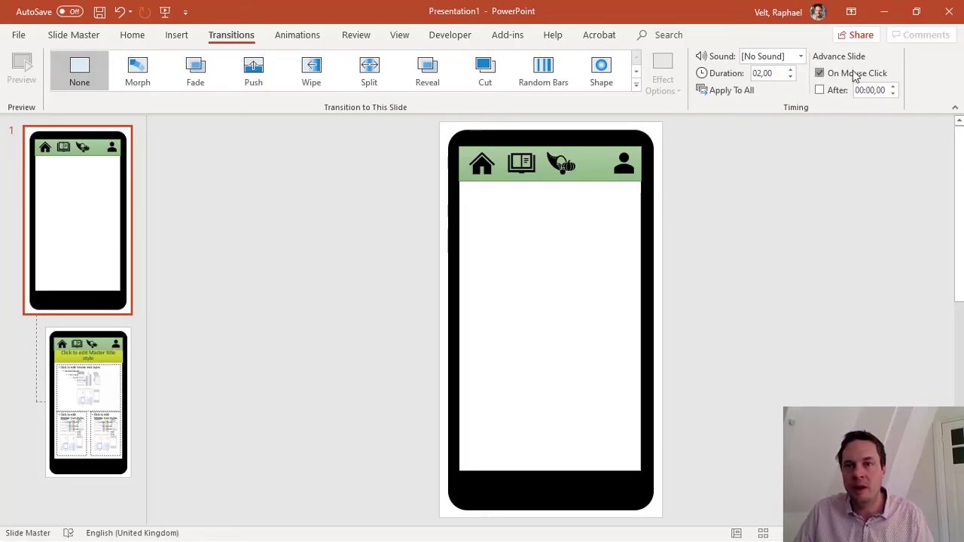
Duplicate the One-Column layout and rename the copy as Two-Columns
{"action": "left_click", "coordinate": [128, 335]}
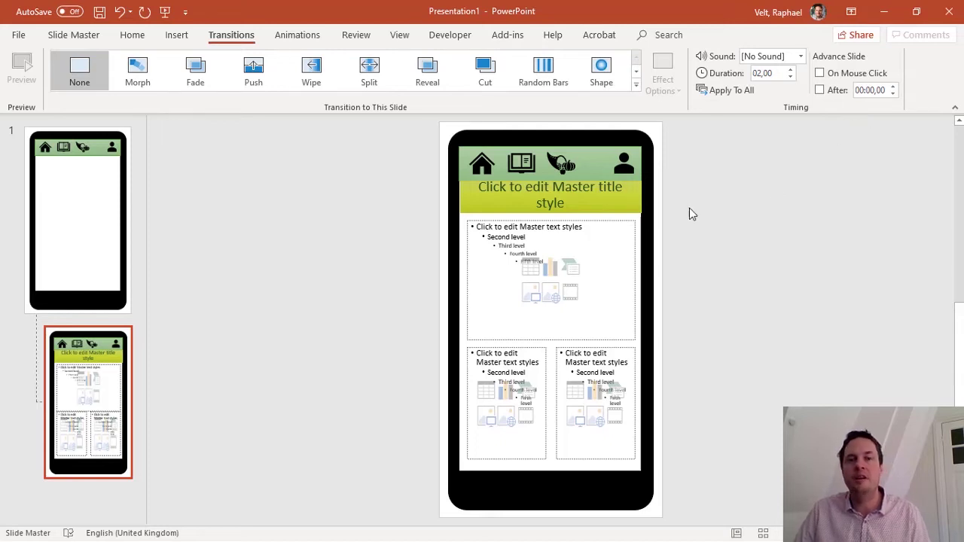
{"action": "right_click", "coordinate": [104, 480]}
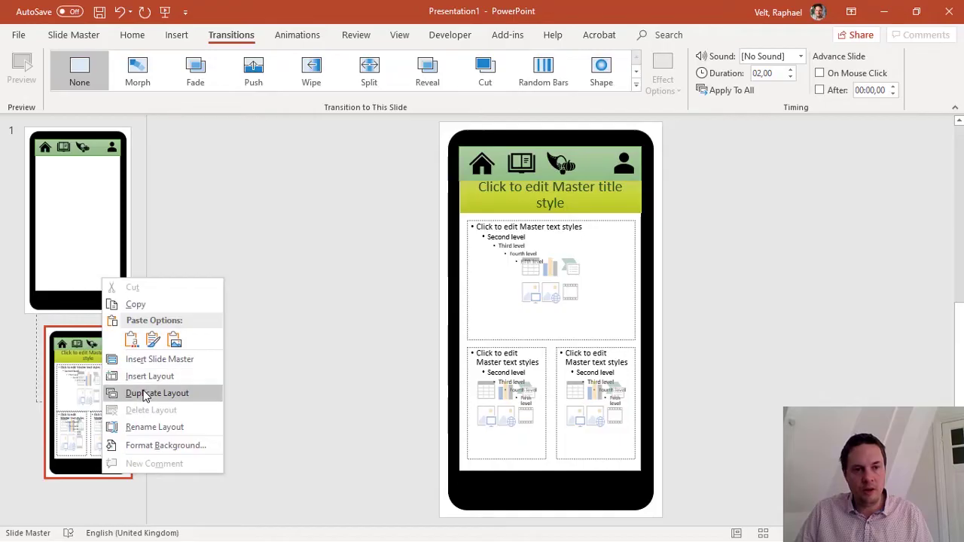
{"action": "left_click", "coordinate": [145, 394]}
{"action": "right_click", "coordinate": [97, 461]}
{"action": "left_click", "coordinate": [155, 410]}
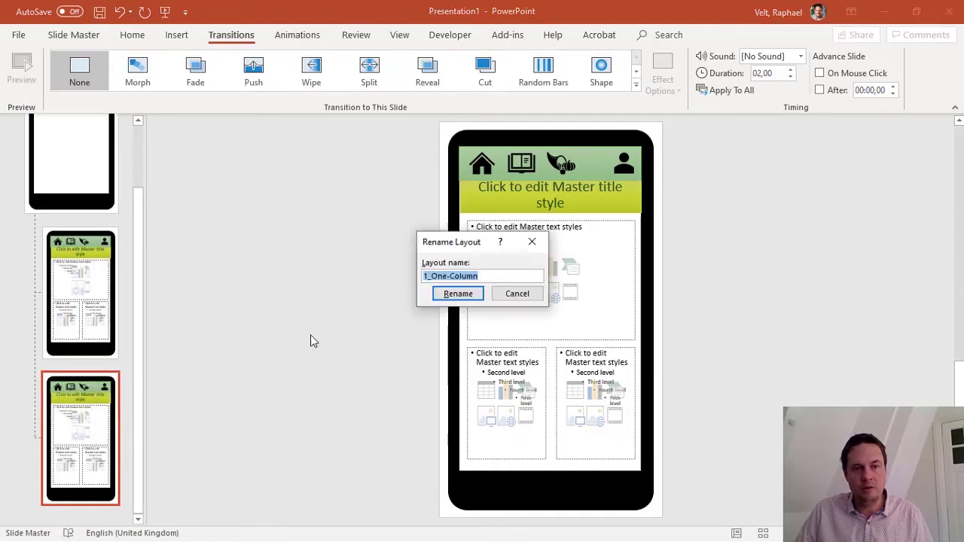
{"action": "left_click", "coordinate": [445, 276]}
{"action": "type", "text": "Two"}
{"action": "left_click", "coordinate": [461, 293]}
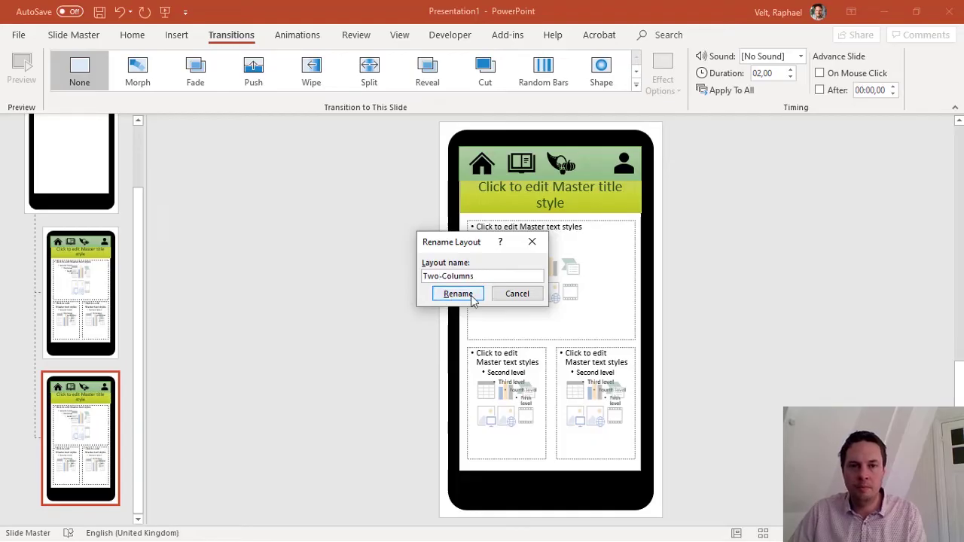
Delete the wide content placeholder and arrange six equal content placeholders in two columns and three rows below the title band
{"action": "left_click", "coordinate": [483, 340]}
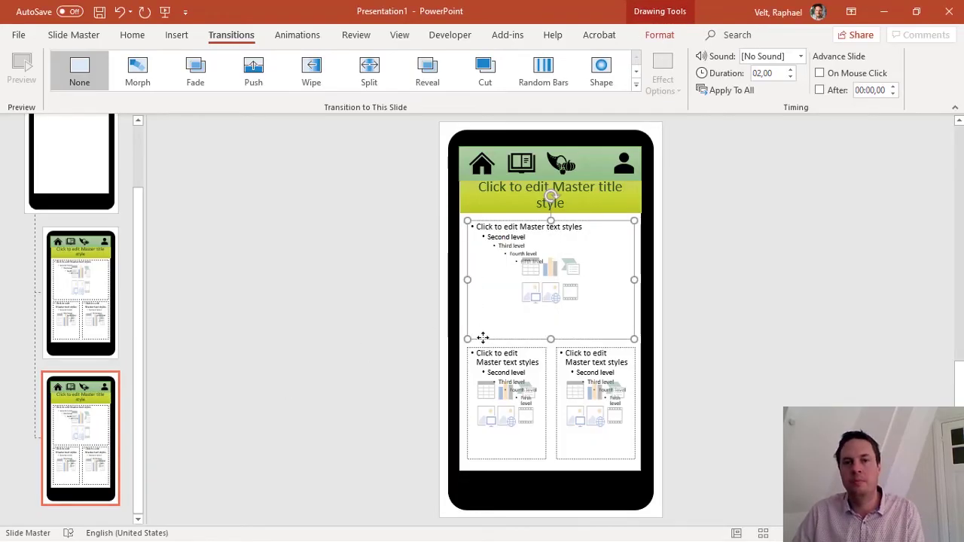
{"action": "key", "text": "Delete"}
{"action": "left_click", "coordinate": [526, 454]}
{"action": "left_click", "coordinate": [581, 459], "text": "shift"}
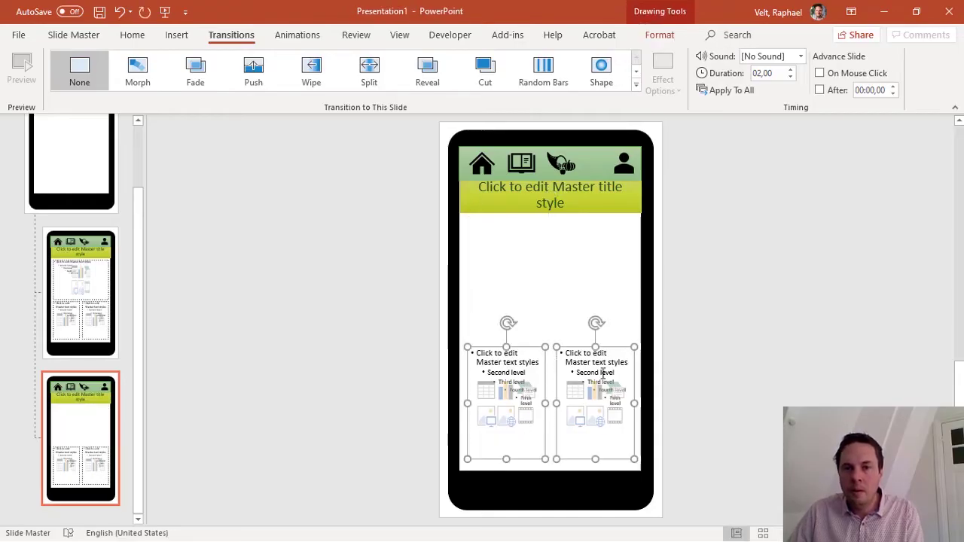
{"action": "left_click_drag", "start_coordinate": [597, 342], "coordinate": [617, 208]}
{"action": "left_click", "coordinate": [604, 418], "text": "shift"}
{"action": "left_click", "coordinate": [518, 426], "text": "shift"}
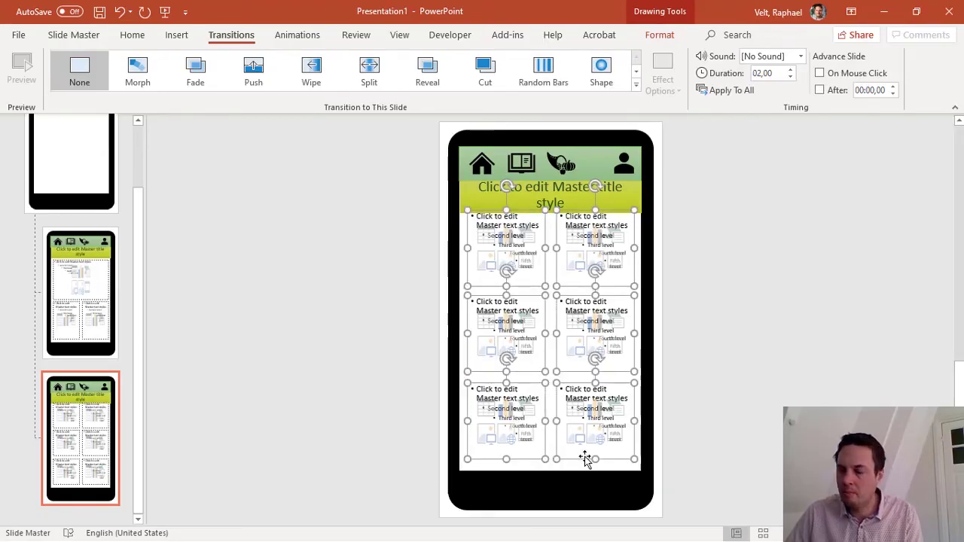
{"action": "left_click_drag", "start_coordinate": [585, 457], "coordinate": [586, 463]}
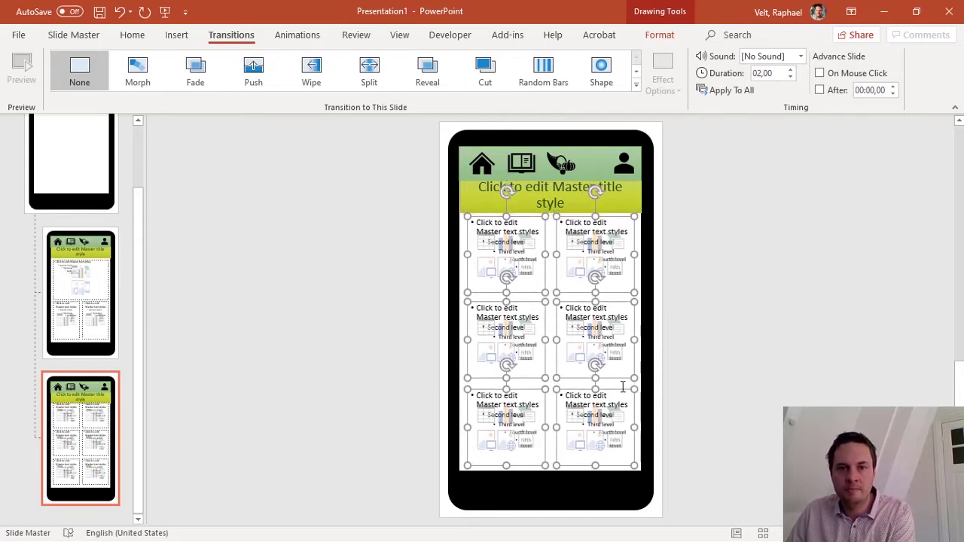
{"action": "left_click", "coordinate": [714, 254]}
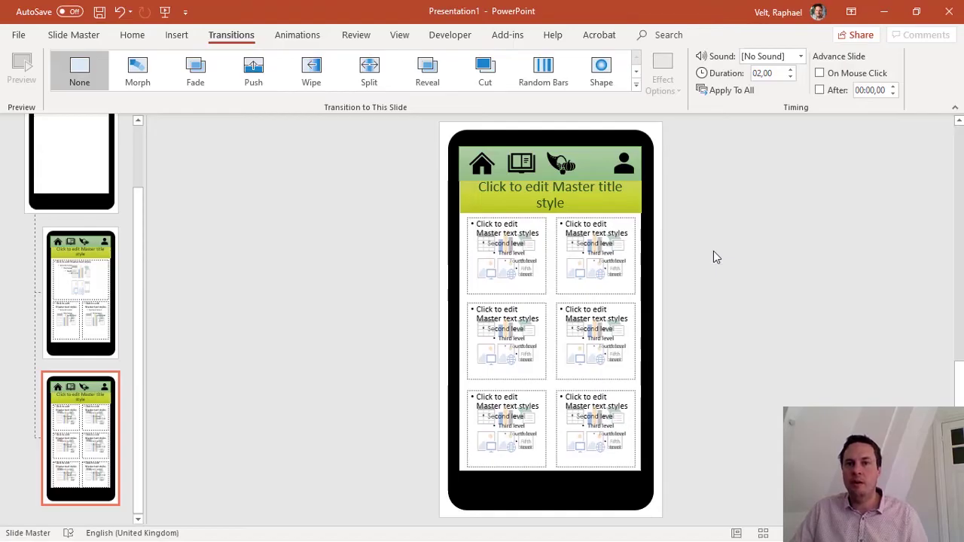
Close the slide master view and return to normal slide editing
{"action": "left_click_drag", "start_coordinate": [140, 202], "coordinate": [143, 119]}
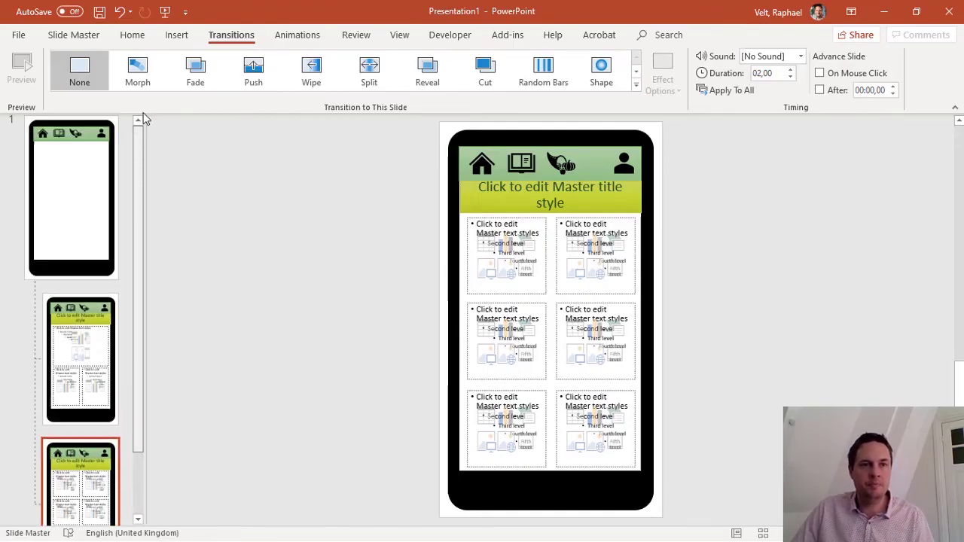
{"action": "left_click", "coordinate": [94, 35]}
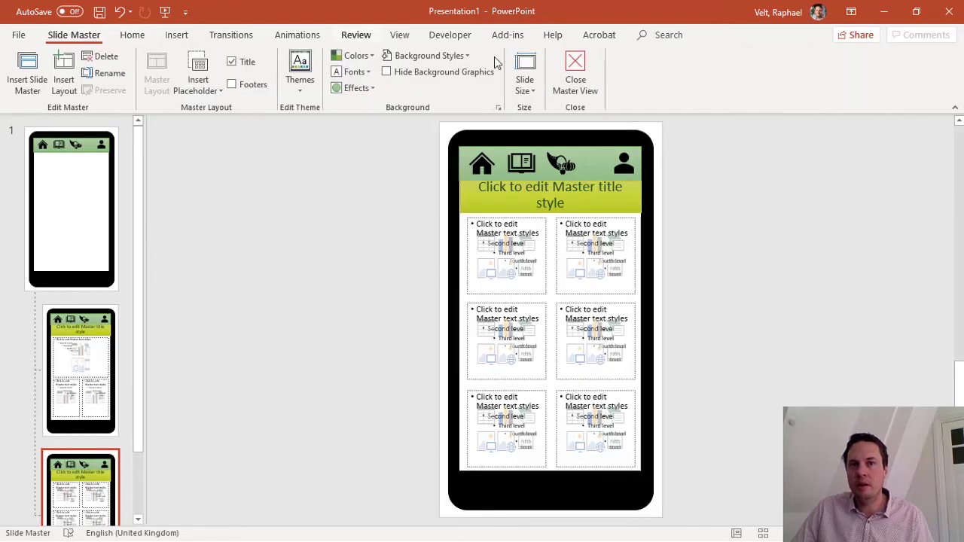
{"action": "left_click", "coordinate": [576, 83]}
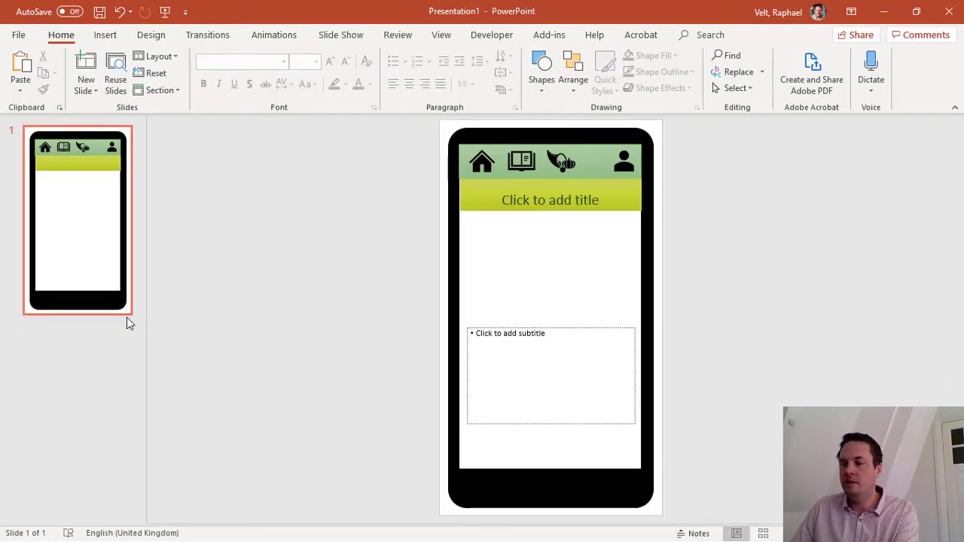
Delete the existing slide and add a new first slide with the One-Column layout
{"action": "key", "text": "Delete"}
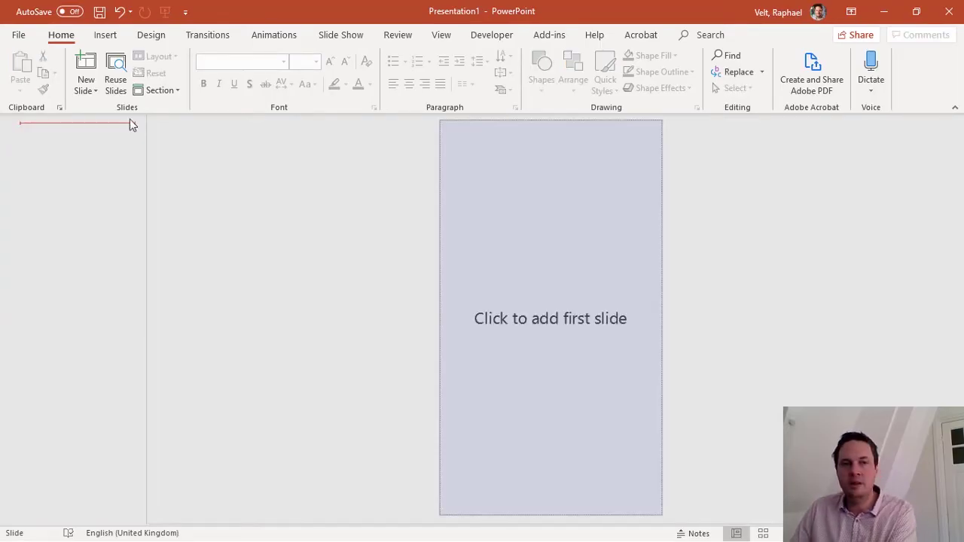
{"action": "left_click", "coordinate": [93, 89]}
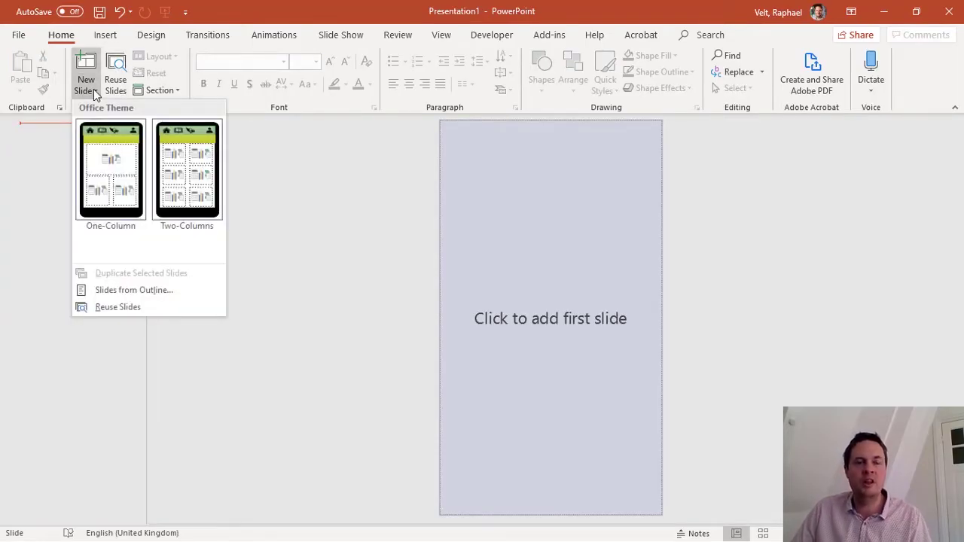
{"action": "left_click", "coordinate": [115, 167]}
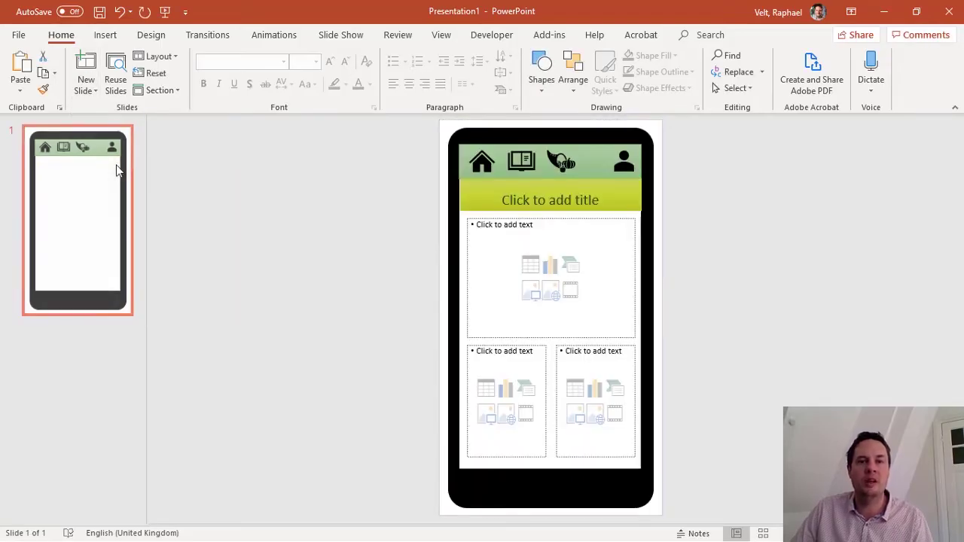
Enter "My Recipes Home" as the slide's title
{"action": "left_click", "coordinate": [525, 199]}
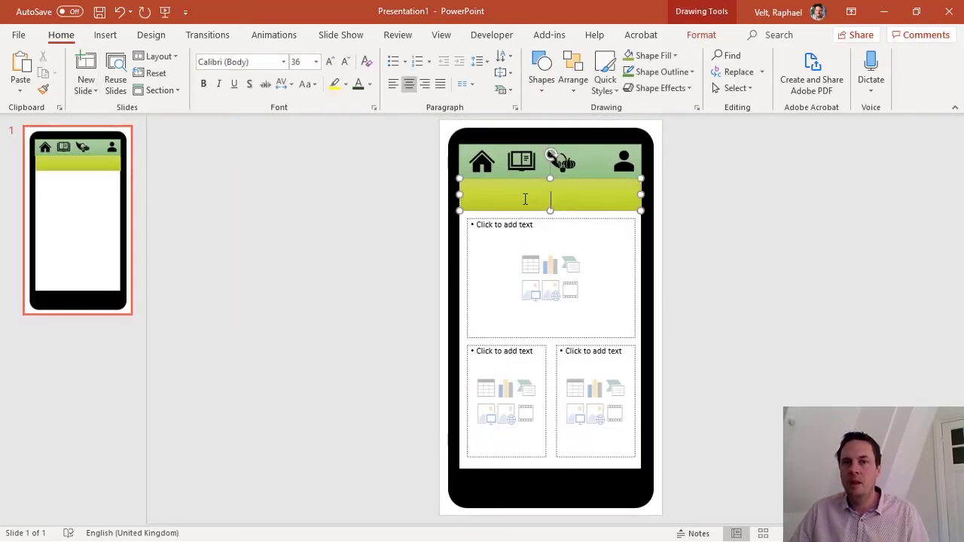
{"action": "type", "text": "My Rec"}
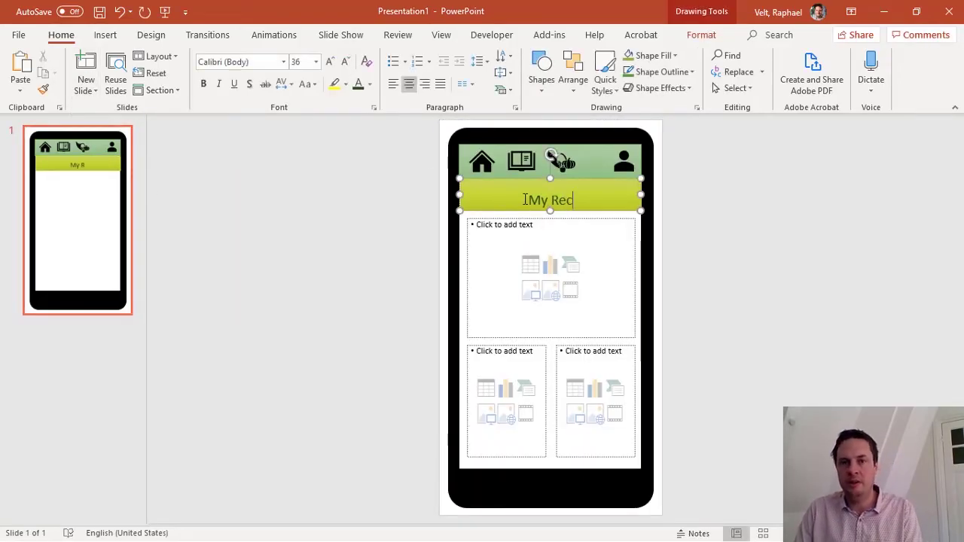
{"action": "type", "text": "ipes Home"}
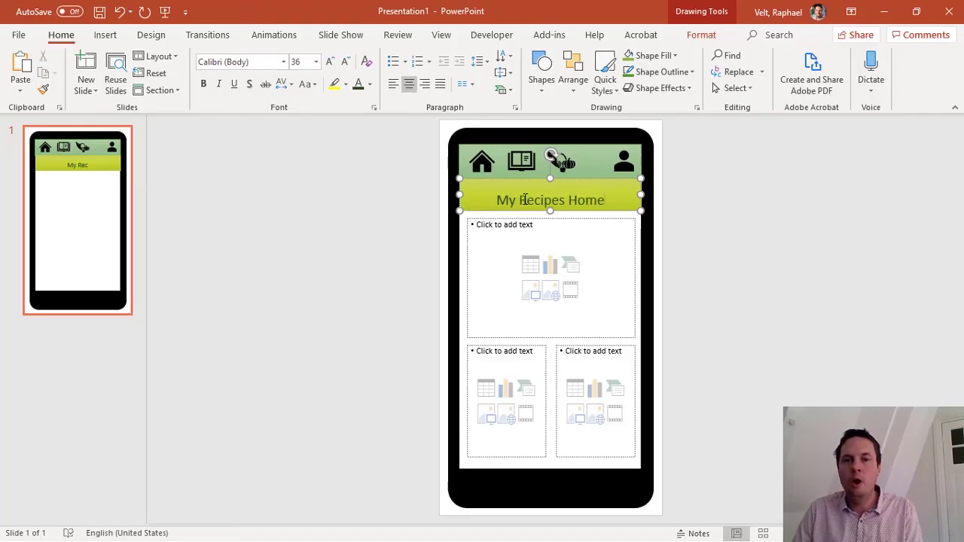
{"action": "left_click", "coordinate": [296, 156]}
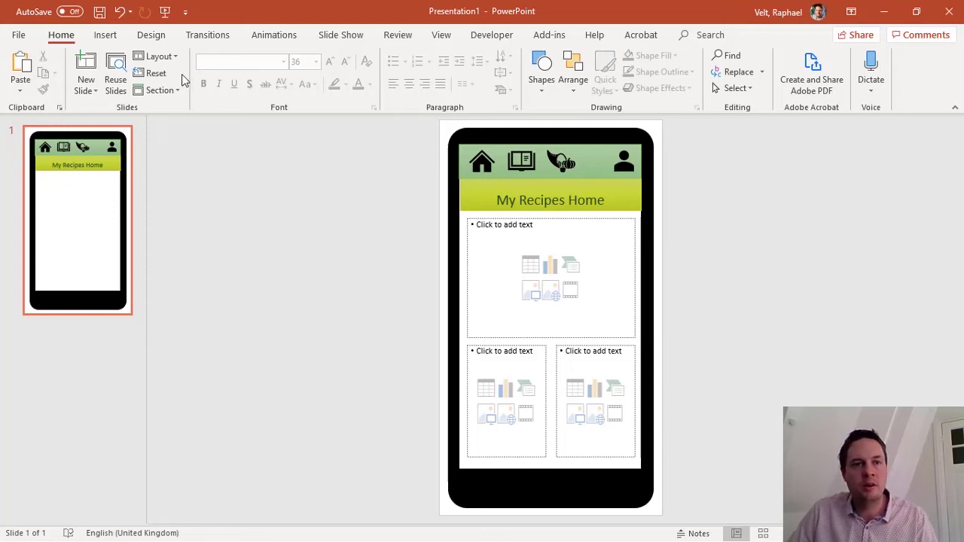
In the slide master's One-Column layout, align the title text vertically to the middle and return to normal slide editing
{"action": "left_click", "coordinate": [434, 37]}
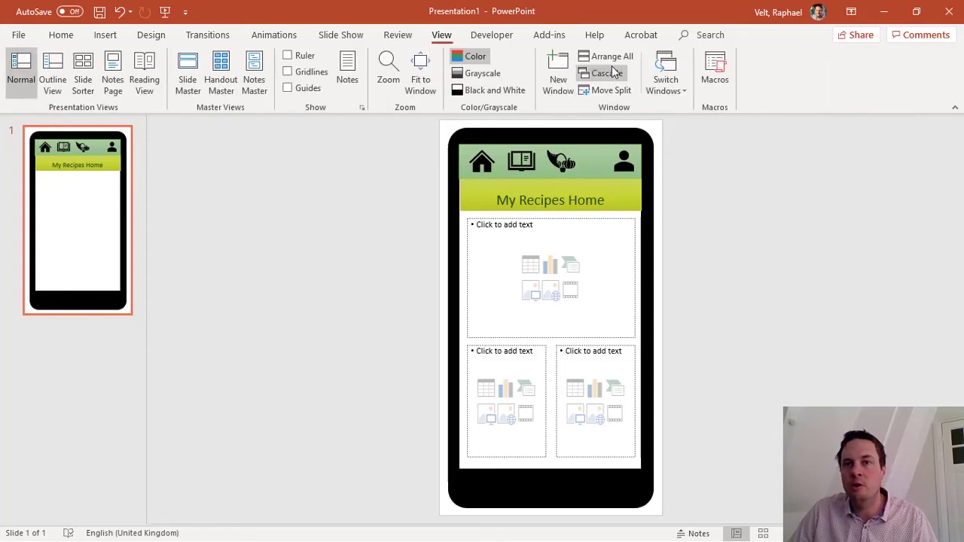
{"action": "left_click", "coordinate": [188, 76]}
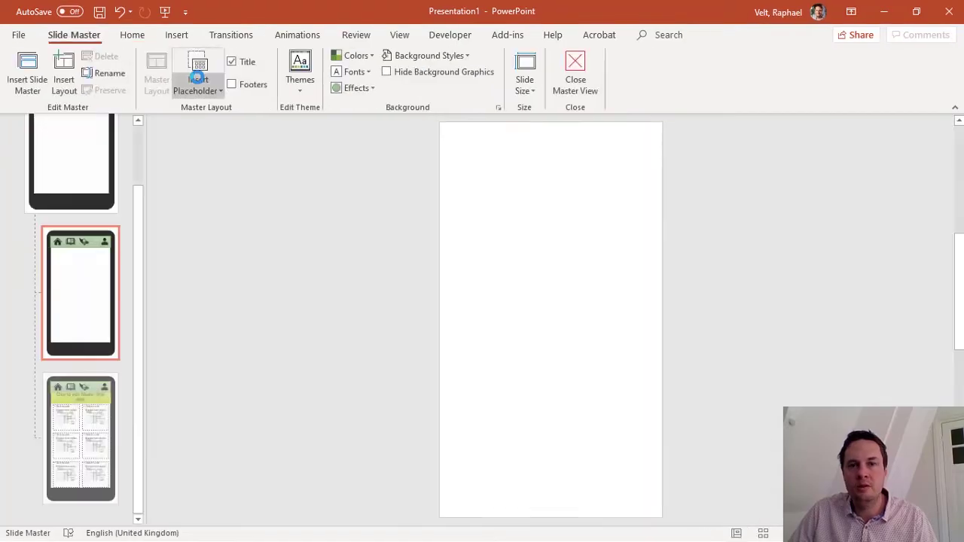
{"action": "left_click", "coordinate": [488, 204]}
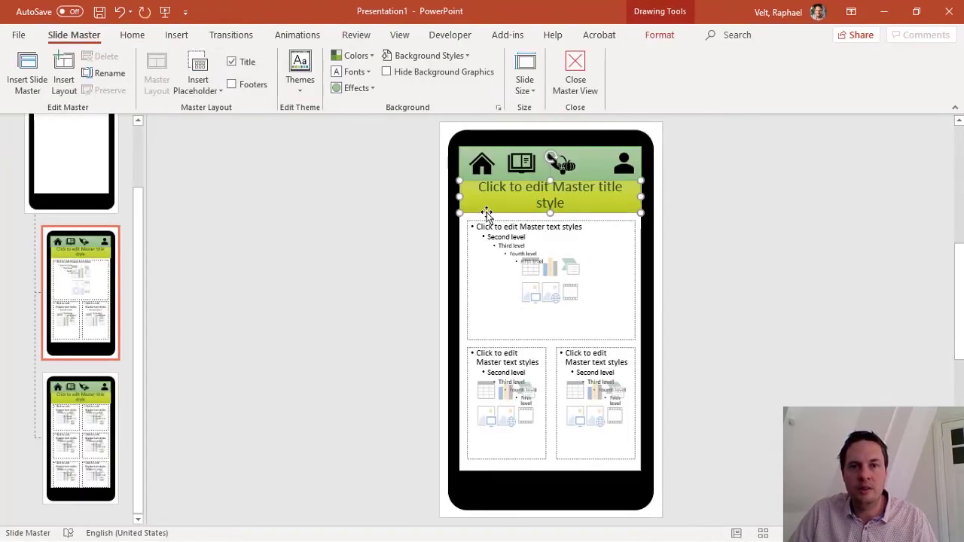
{"action": "left_click", "coordinate": [136, 36]}
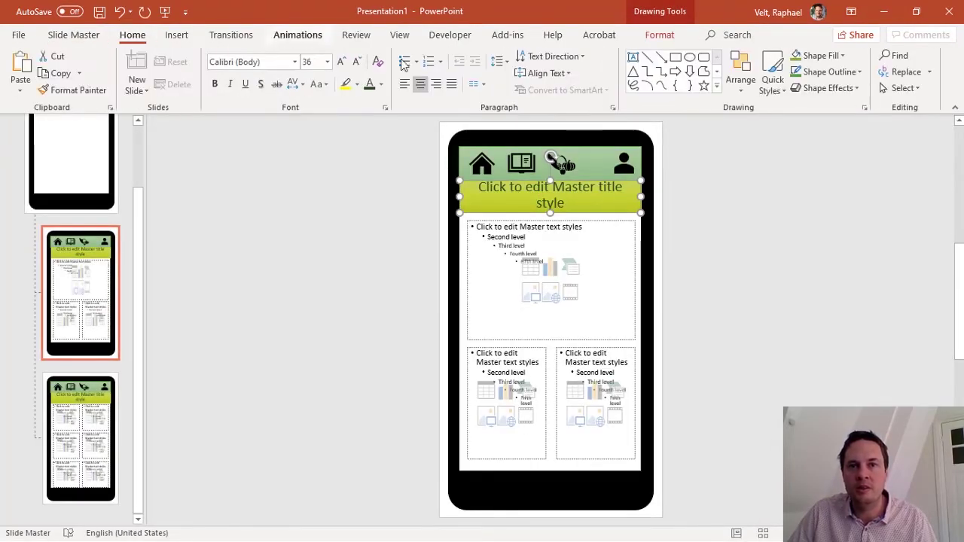
{"action": "left_click", "coordinate": [547, 74]}
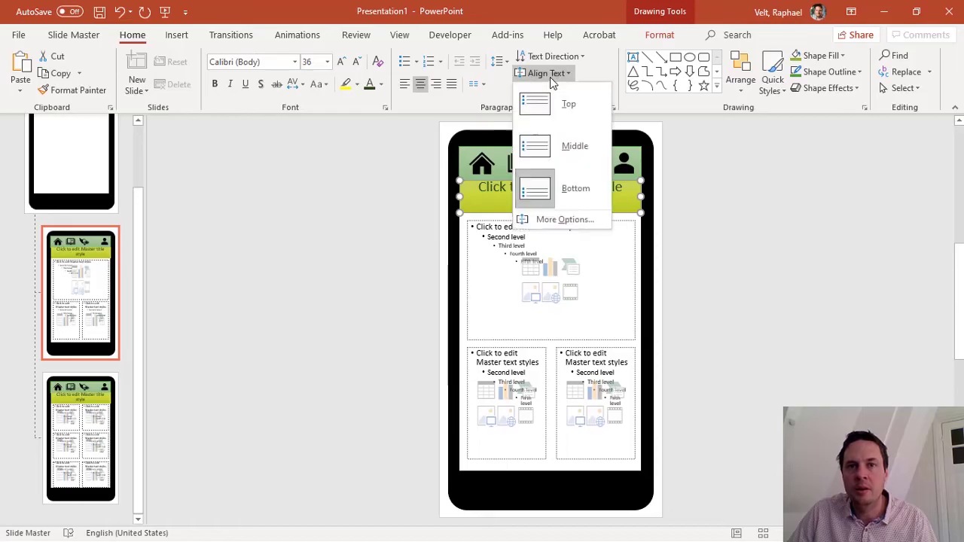
{"action": "left_click", "coordinate": [547, 145]}
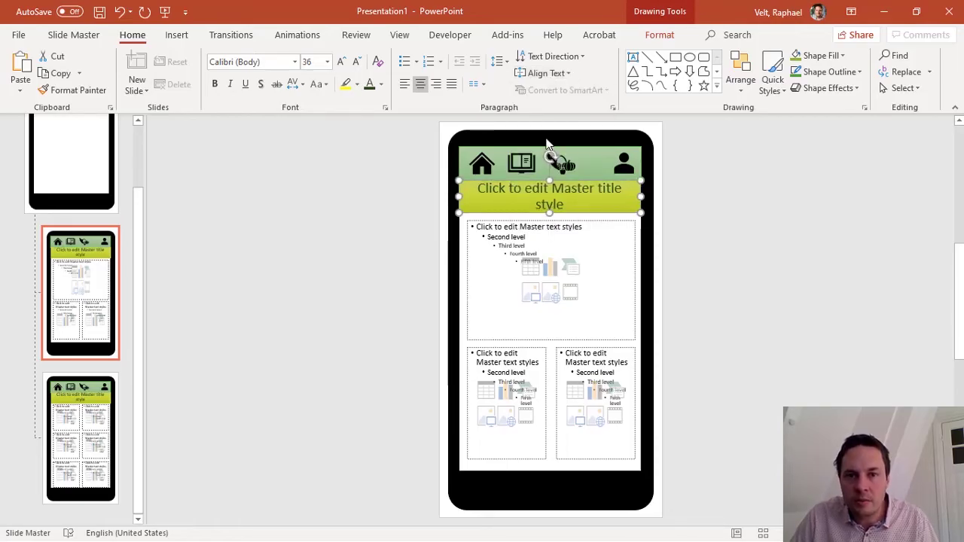
{"action": "left_click", "coordinate": [659, 304]}
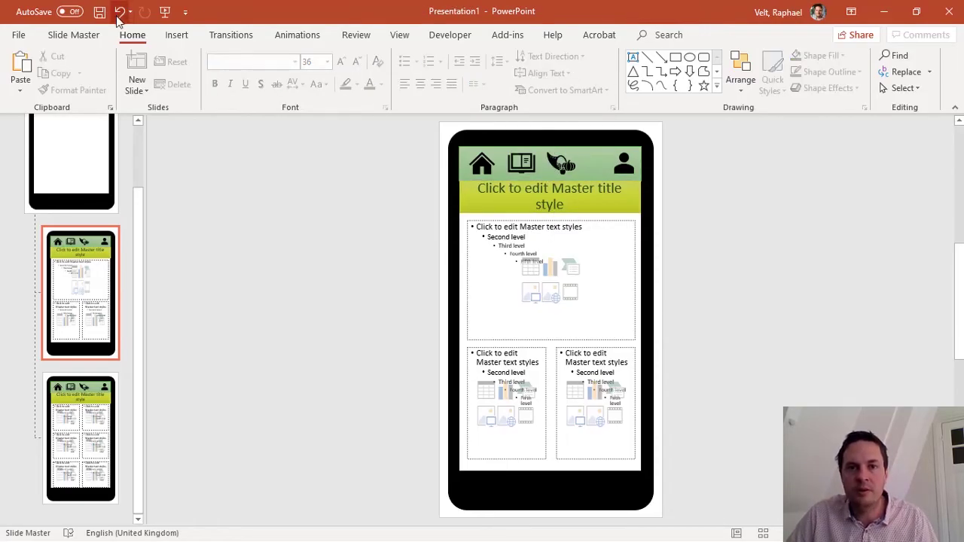
{"action": "left_click", "coordinate": [565, 86]}
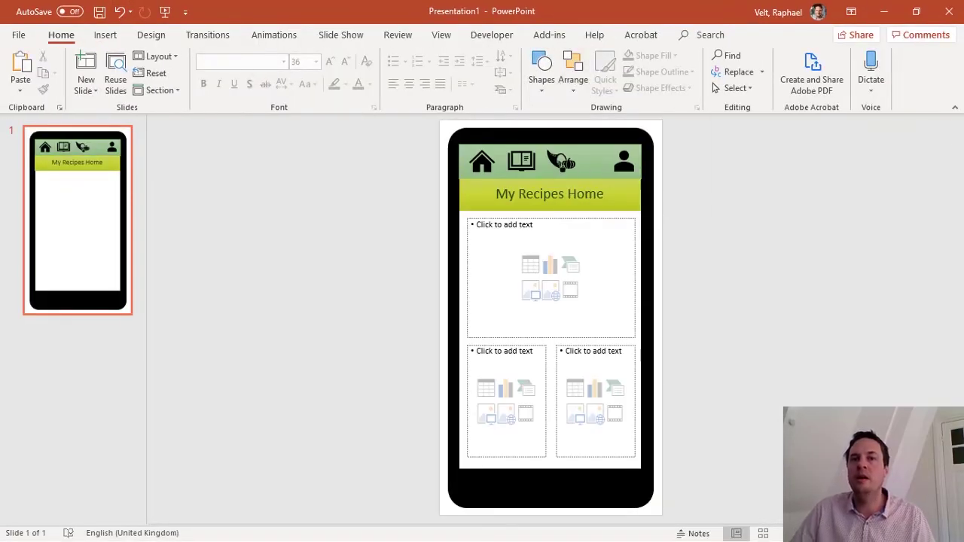
Enter "Welcome to MyRecipes" in the wide content placeholder below the title
{"action": "left_click", "coordinate": [485, 226]}
{"action": "type", "text": "Welco"}
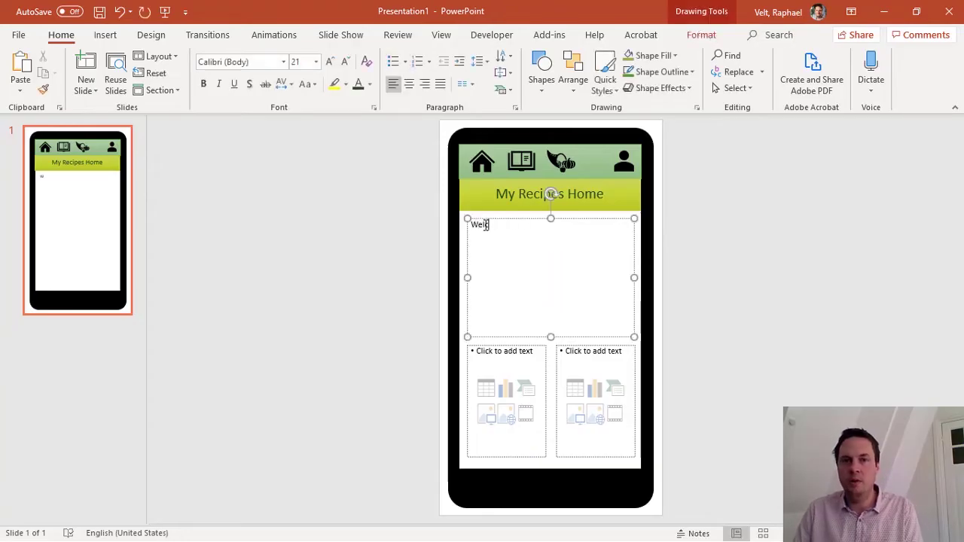
{"action": "type", "text": "me to MyRecipes"}
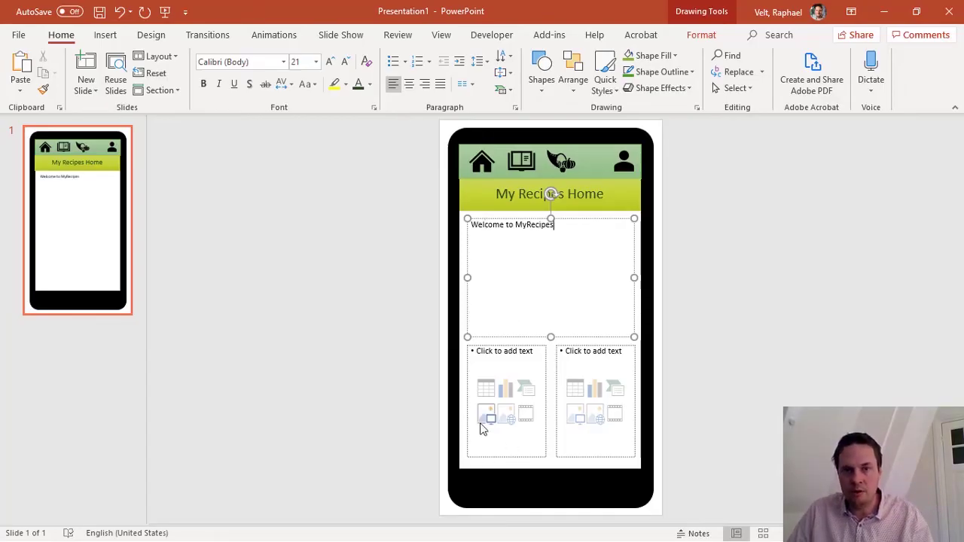
Search online pictures for "Sandwich" and insert the stacked toasted sandwich on white into the lower-left placeholder
{"action": "left_click", "coordinate": [486, 414]}
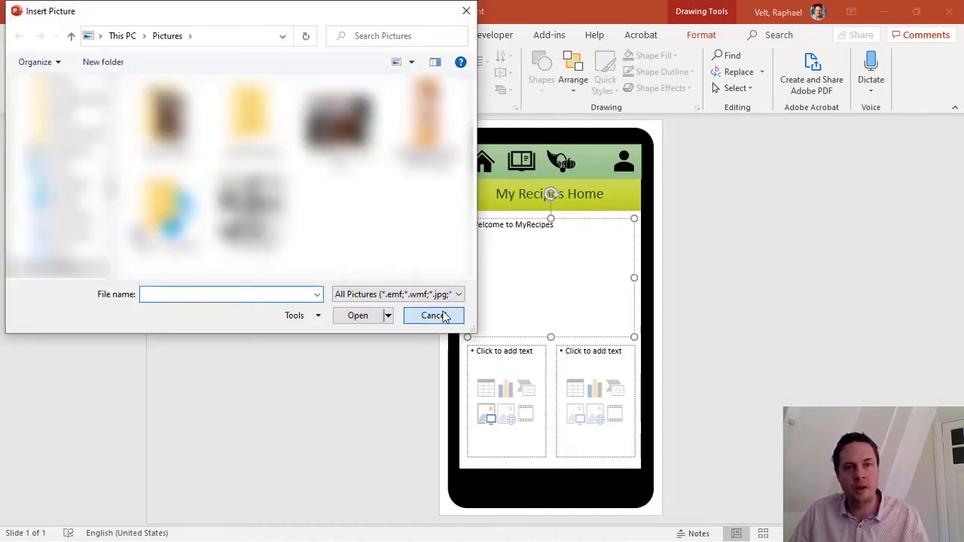
{"action": "left_click", "coordinate": [437, 316]}
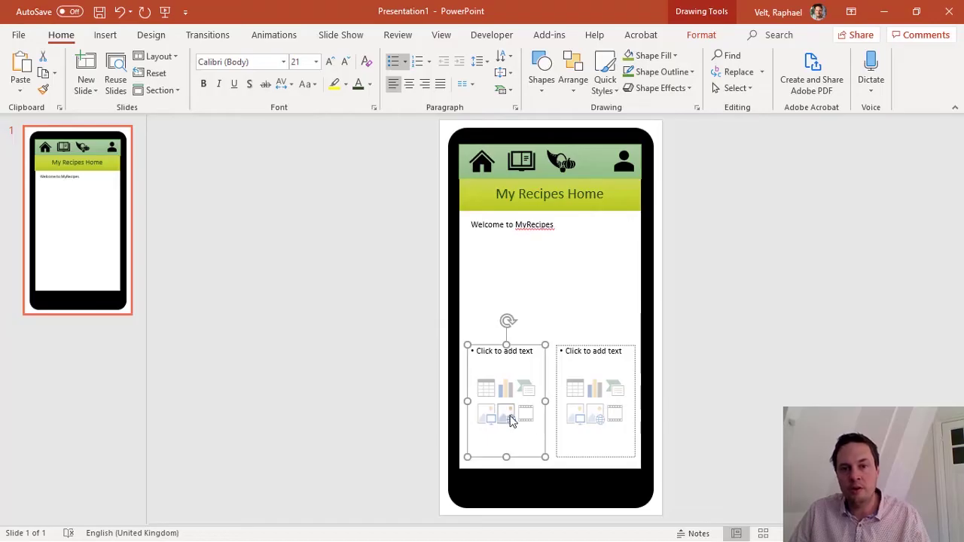
{"action": "left_click", "coordinate": [510, 420]}
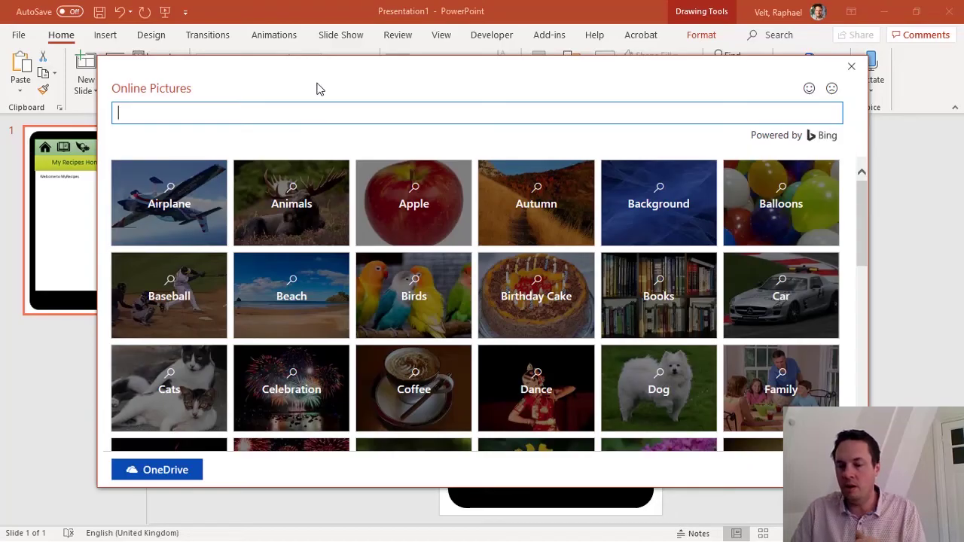
{"action": "type", "text": "Sandwich"}
{"action": "key", "text": "Return"}
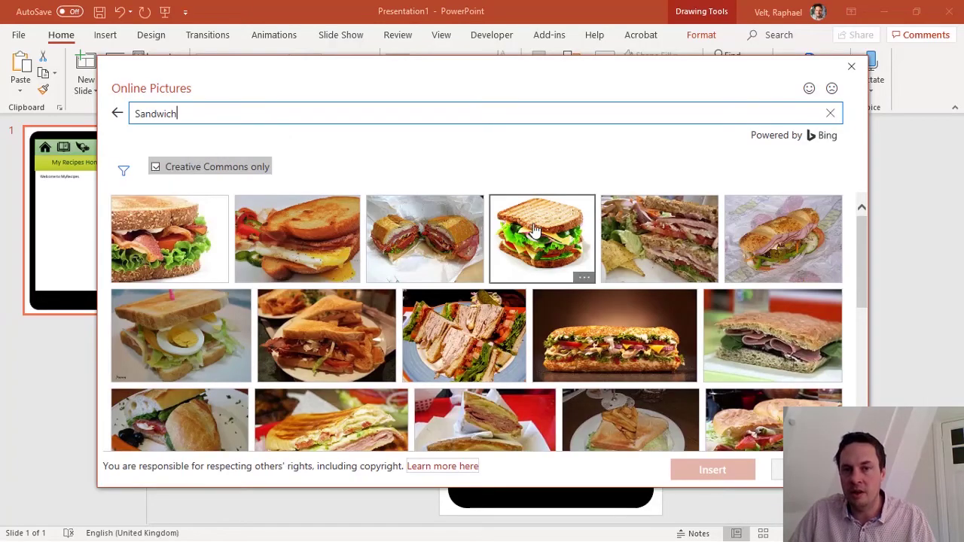
{"action": "left_click", "coordinate": [565, 252]}
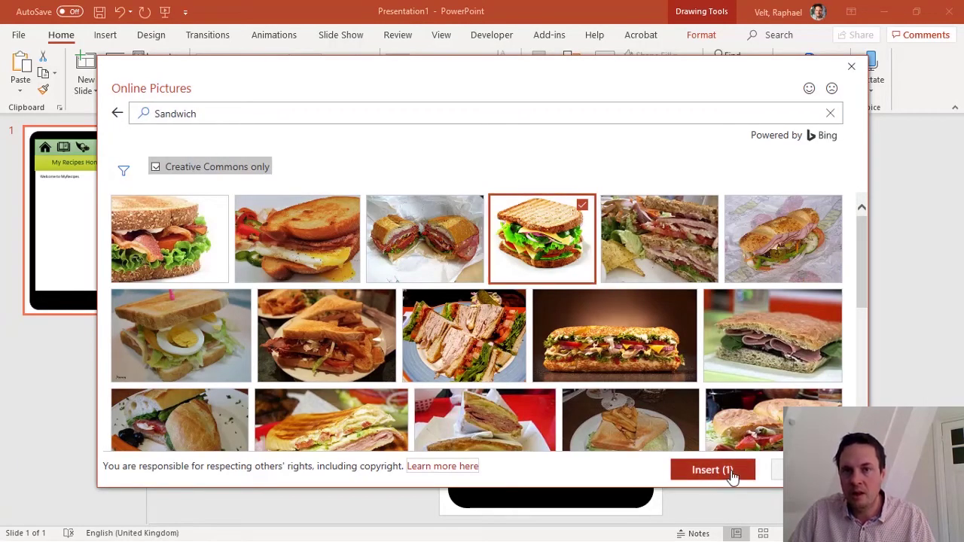
{"action": "left_click", "coordinate": [732, 477]}
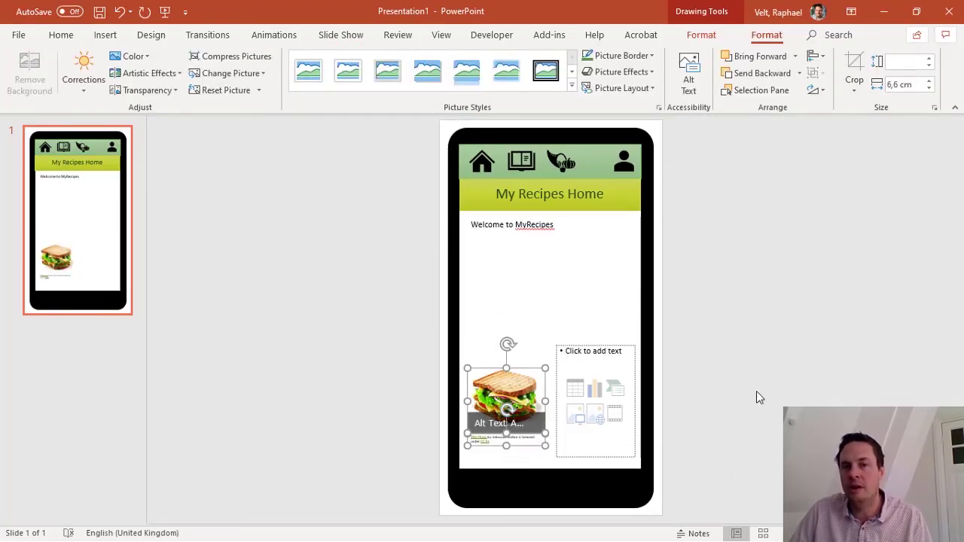
Search online pictures for "stamppot" and insert the dish on the patterned plate into the lower-right placeholder
{"action": "left_click", "coordinate": [599, 417]}
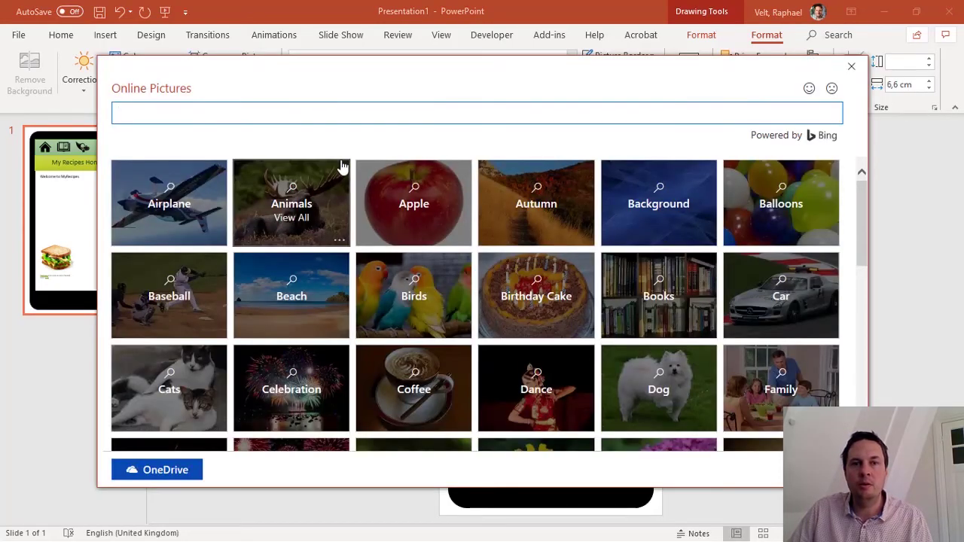
{"action": "type", "text": "stamppot"}
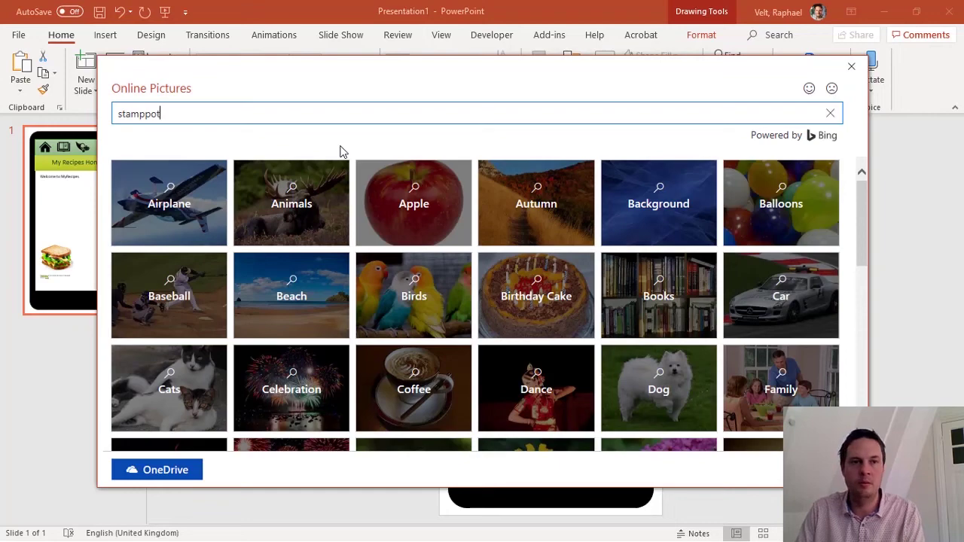
{"action": "key", "text": "Return"}
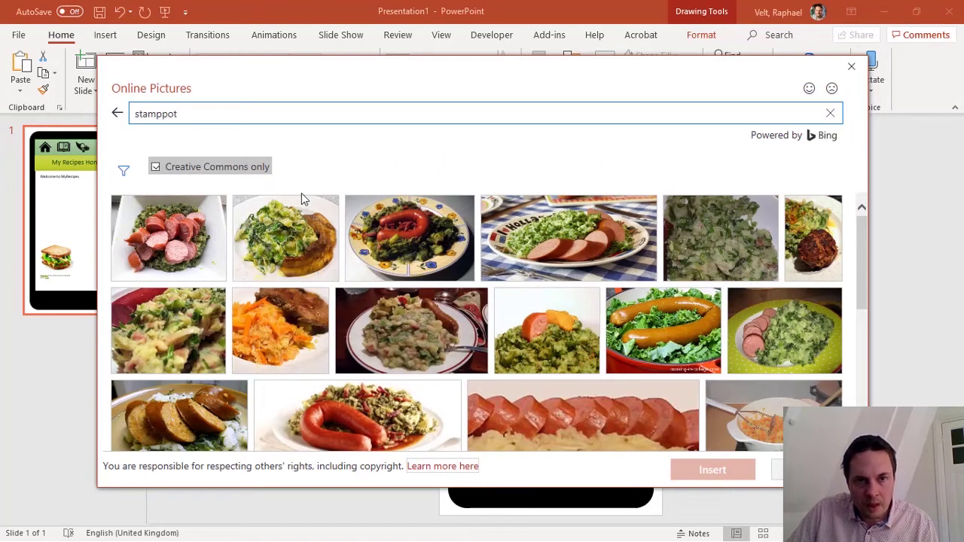
{"action": "left_click", "coordinate": [380, 215]}
{"action": "left_click", "coordinate": [711, 473]}
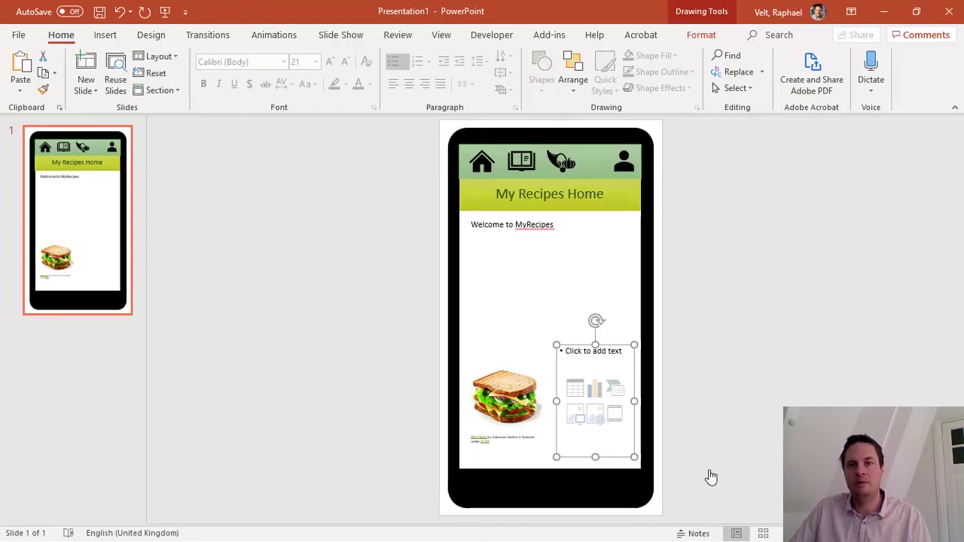
{"action": "left_click", "coordinate": [101, 220]}
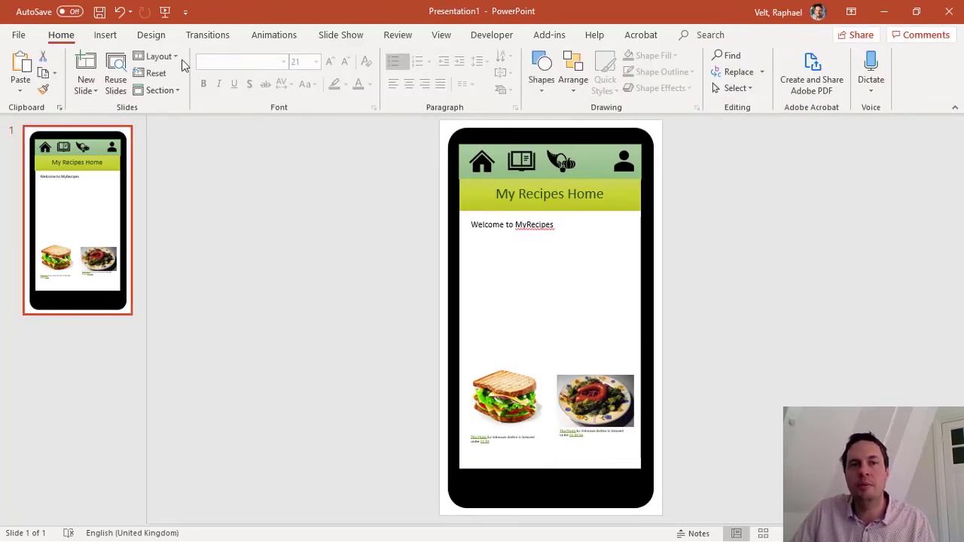
Draw a wide rounded rectangle below the welcome text and apply the black gradient theme style to it
{"action": "left_click", "coordinate": [104, 36]}
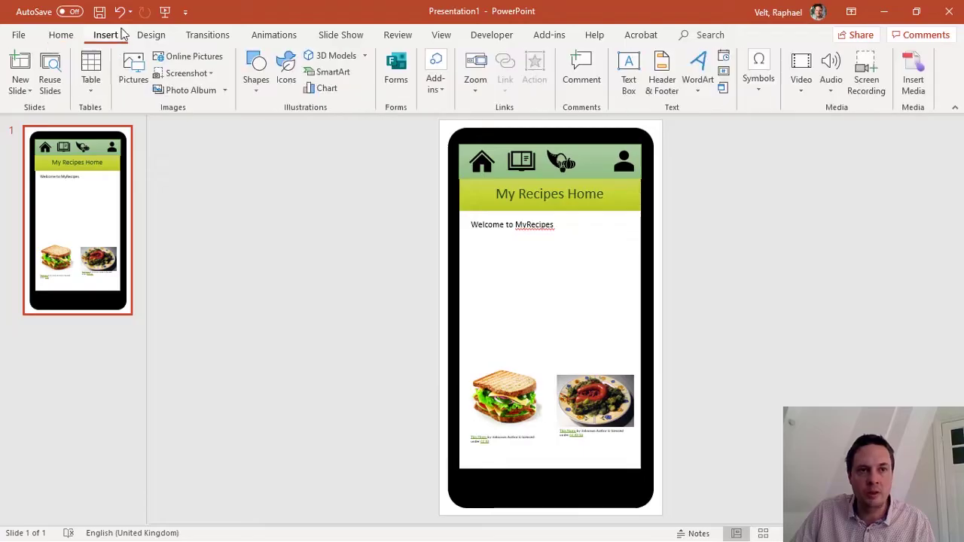
{"action": "left_click", "coordinate": [75, 36]}
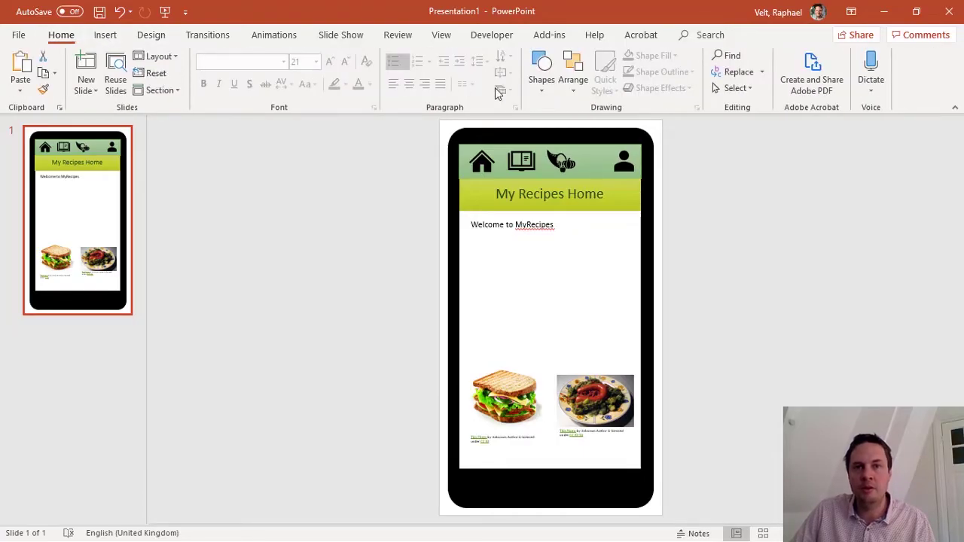
{"action": "left_click", "coordinate": [543, 91]}
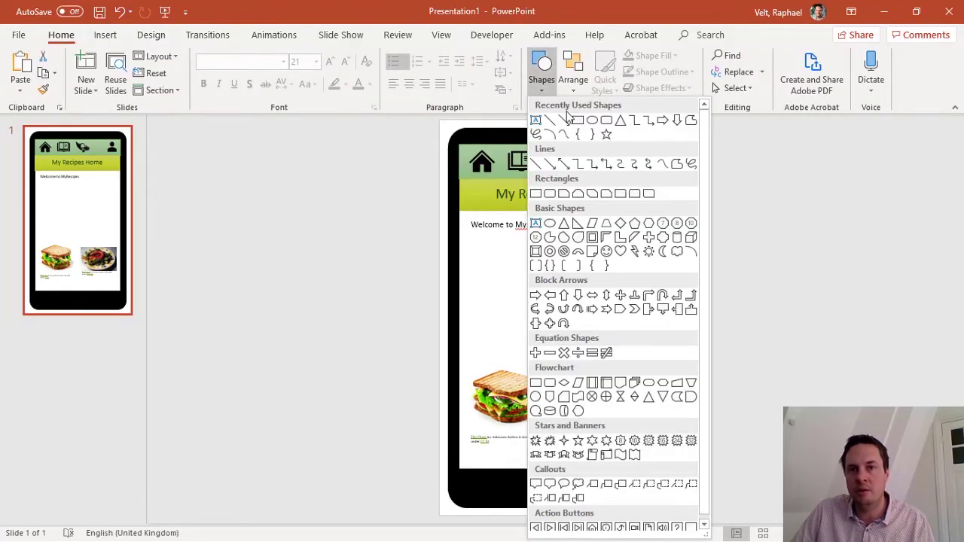
{"action": "left_click", "coordinate": [607, 121]}
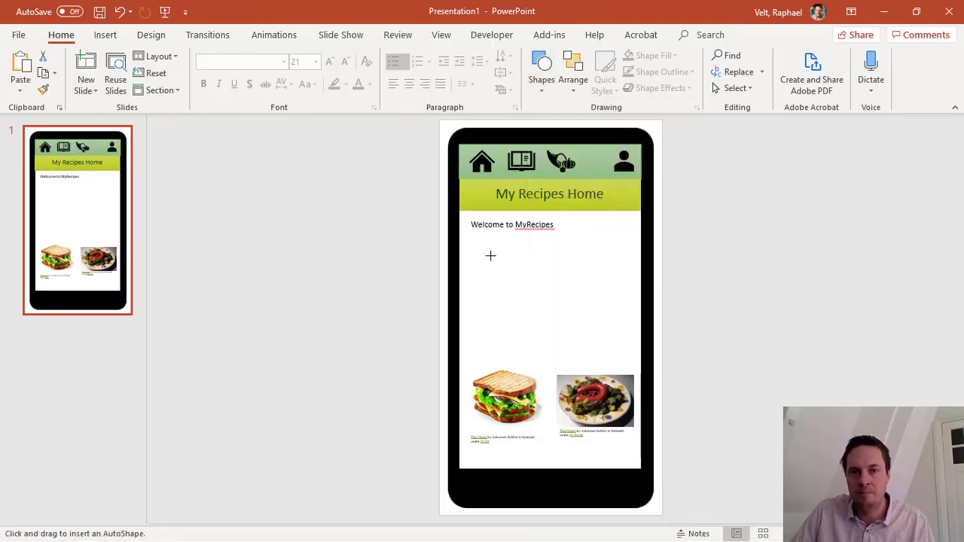
{"action": "left_click_drag", "start_coordinate": [473, 249], "coordinate": [626, 283]}
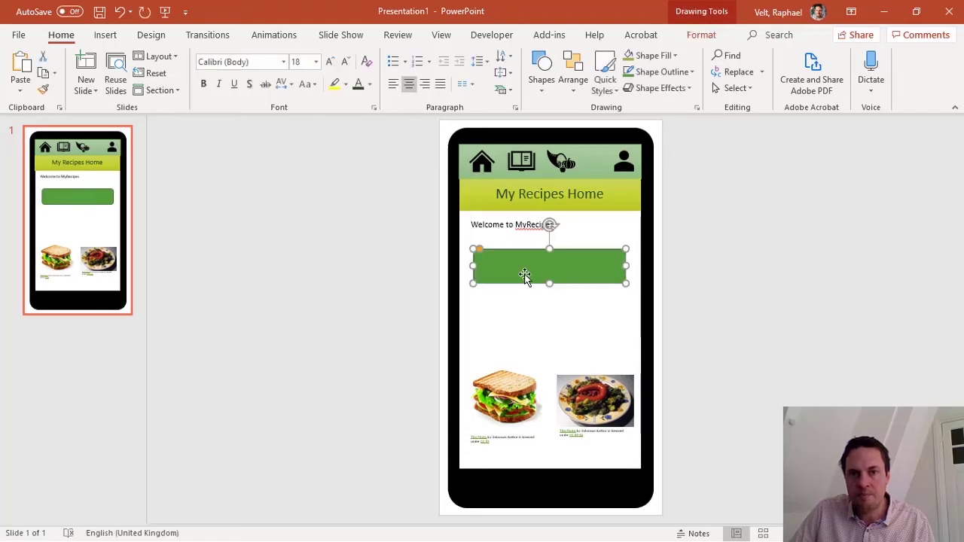
{"action": "left_click", "coordinate": [606, 83]}
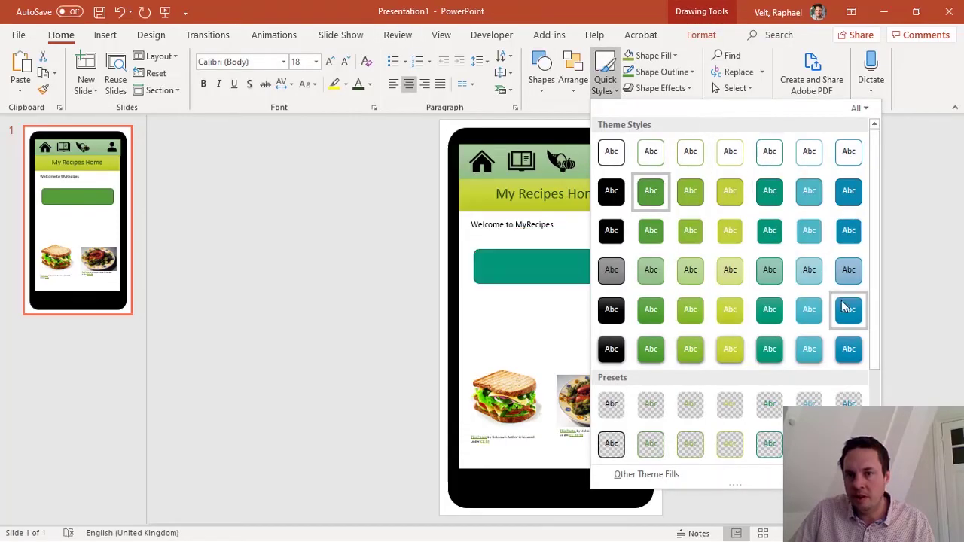
{"action": "left_click", "coordinate": [612, 314]}
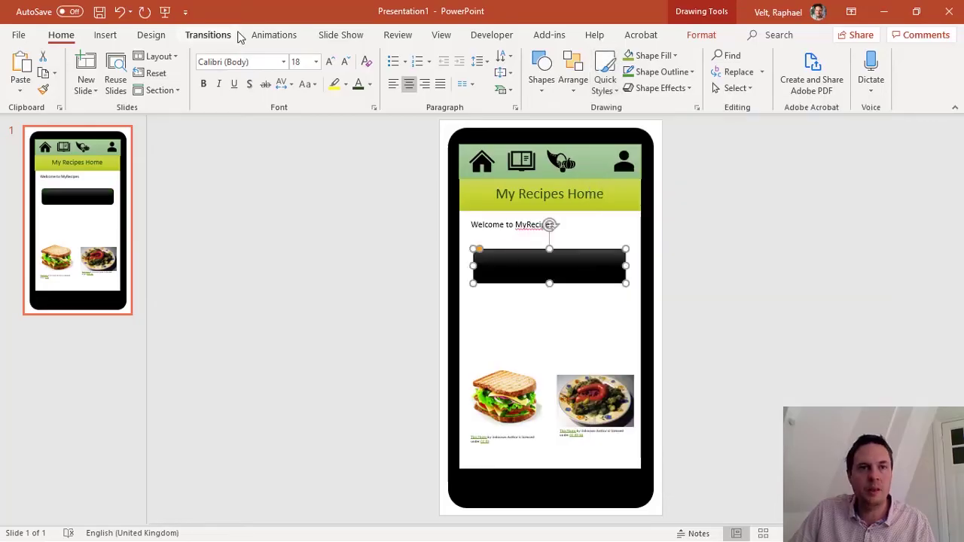
Label the black rounded rectangle "See all recipes"
{"action": "left_click", "coordinate": [105, 38]}
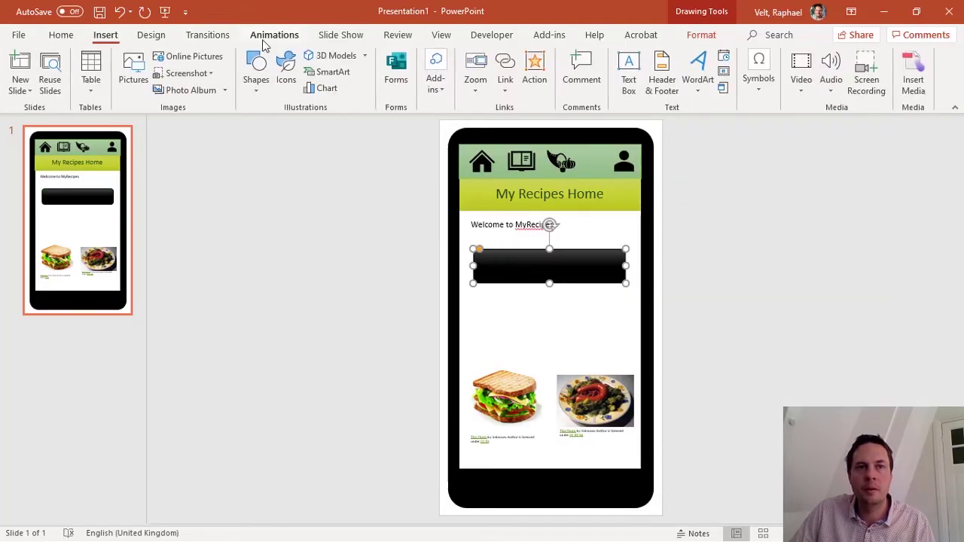
{"action": "left_click", "coordinate": [628, 73]}
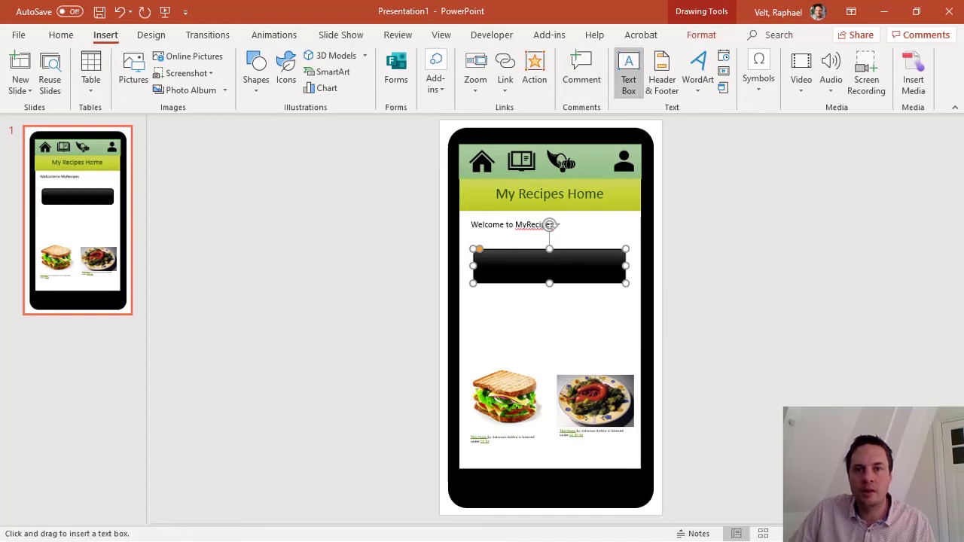
{"action": "left_click", "coordinate": [541, 260]}
{"action": "type", "text": "See all recipes"}
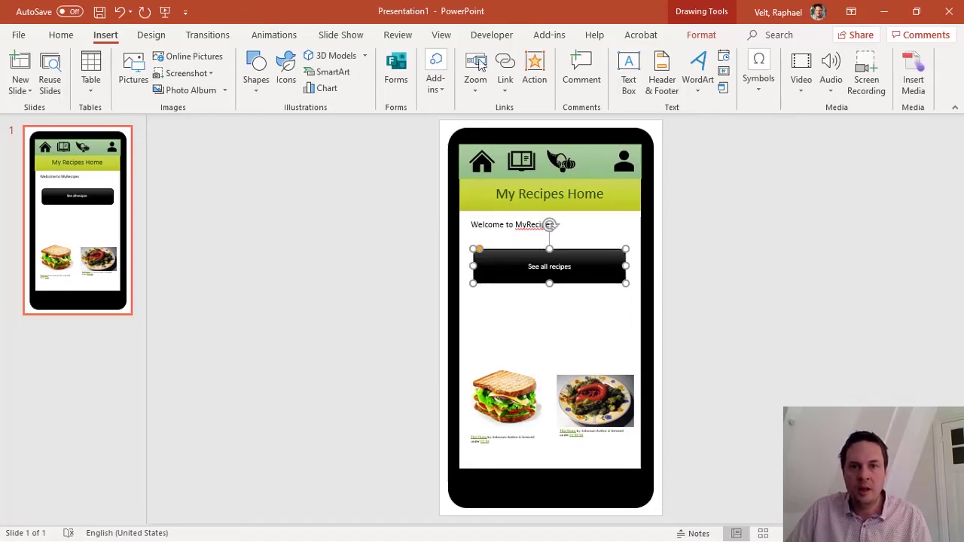
Increase the font size of the "See all recipes" label to 36
{"action": "left_click", "coordinate": [61, 35]}
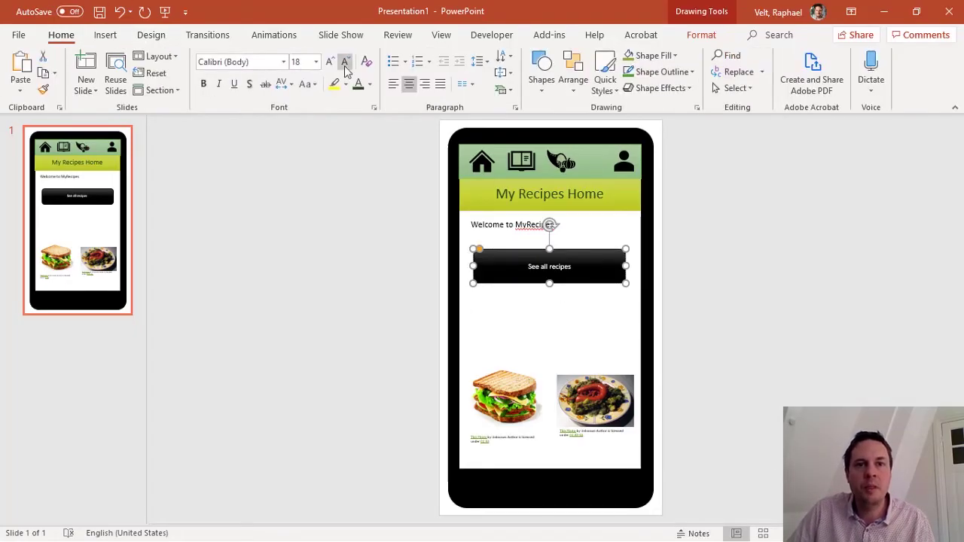
{"action": "left_click", "coordinate": [329, 62]}
{"action": "left_click", "coordinate": [330, 62]}
{"action": "left_click", "coordinate": [330, 62]}
{"action": "left_click", "coordinate": [329, 61]}
{"action": "left_click", "coordinate": [329, 62]}
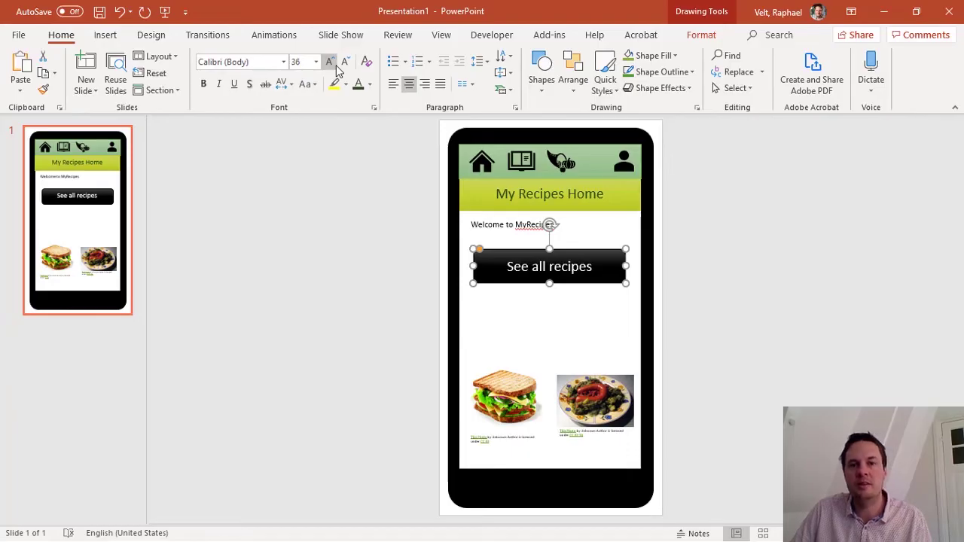
{"action": "left_click", "coordinate": [323, 241]}
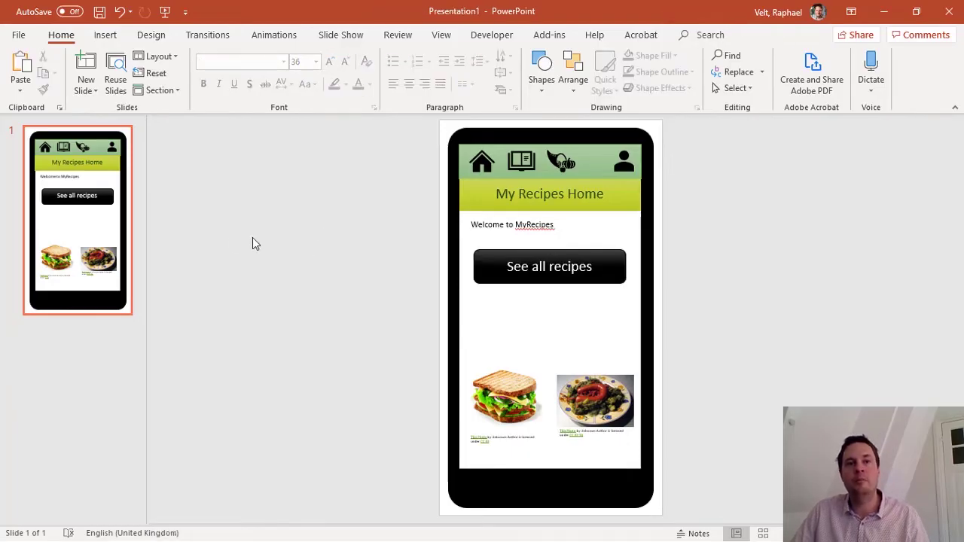
Add a slide with the Two-Columns layout after the home screen and title it "List of Recipes"
{"action": "right_click", "coordinate": [86, 328]}
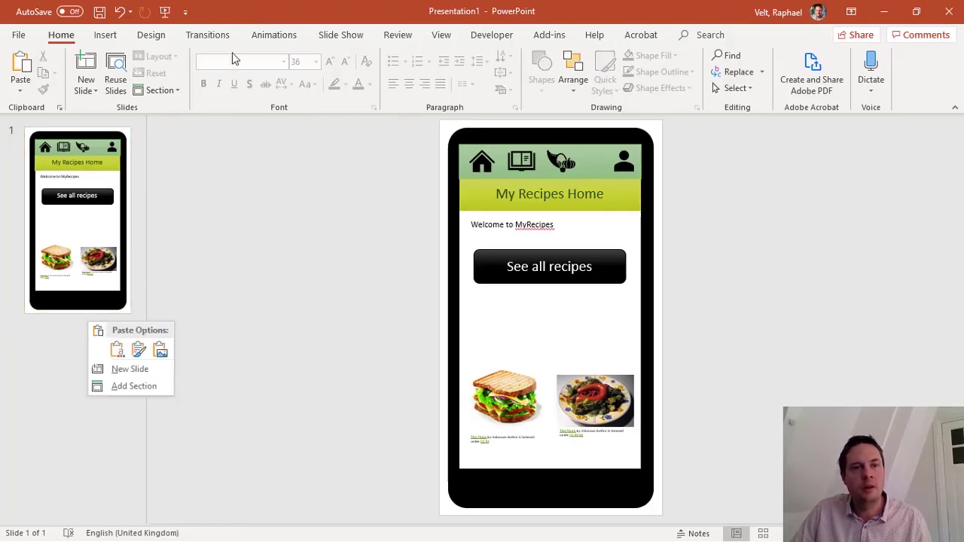
{"action": "left_click", "coordinate": [92, 91]}
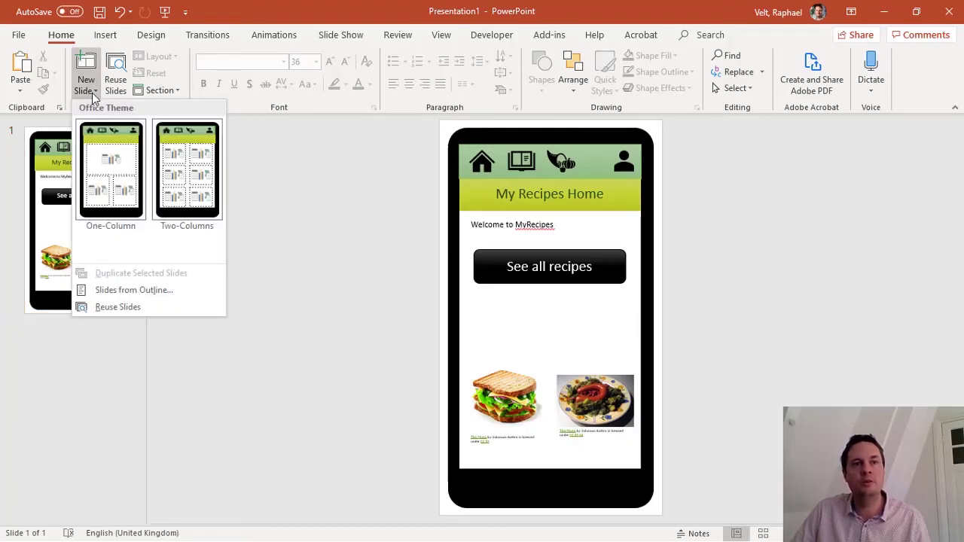
{"action": "left_click", "coordinate": [197, 174]}
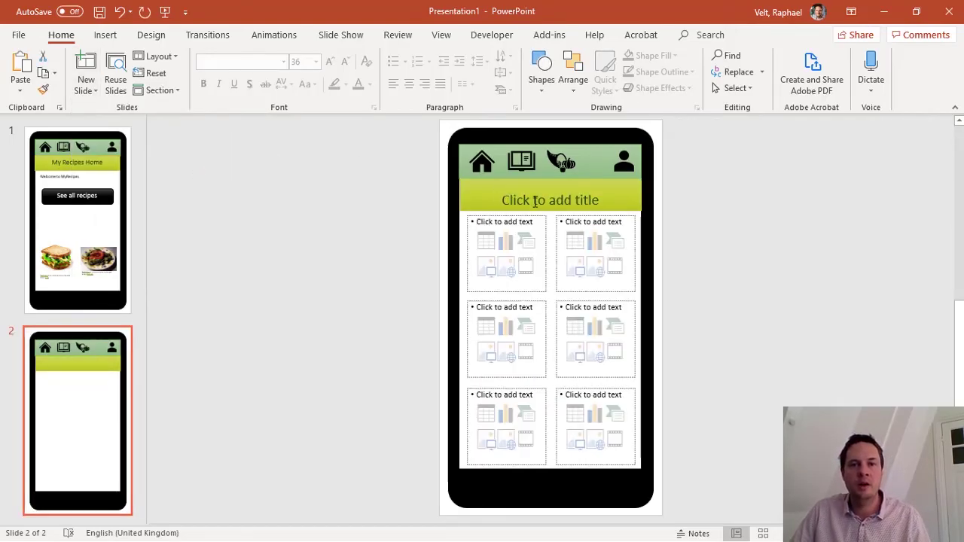
{"action": "left_click", "coordinate": [531, 201]}
{"action": "type", "text": "List fo"}
{"action": "key", "text": "BackSpace"}
{"action": "key", "text": "BackSpace"}
{"action": "type", "text": "of "}
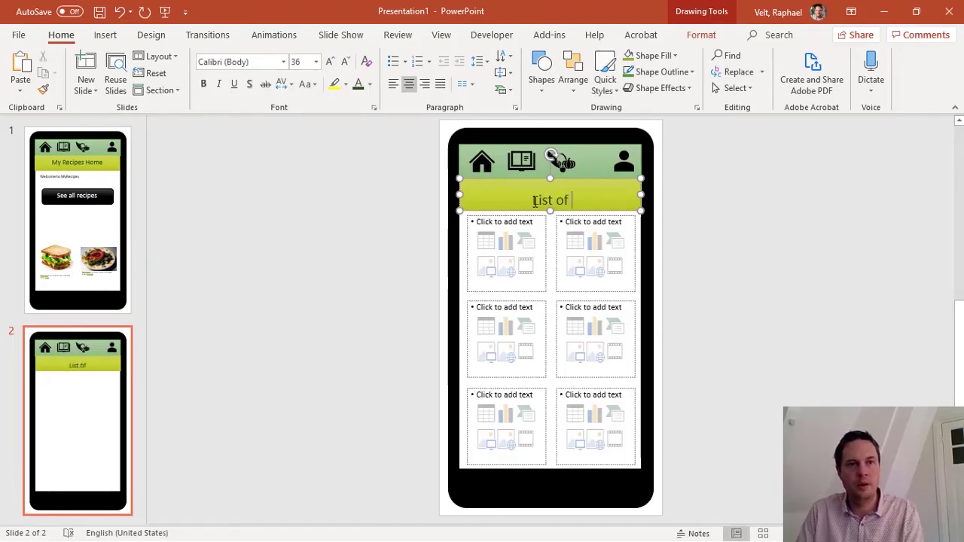
{"action": "type", "text": "Recipes"}
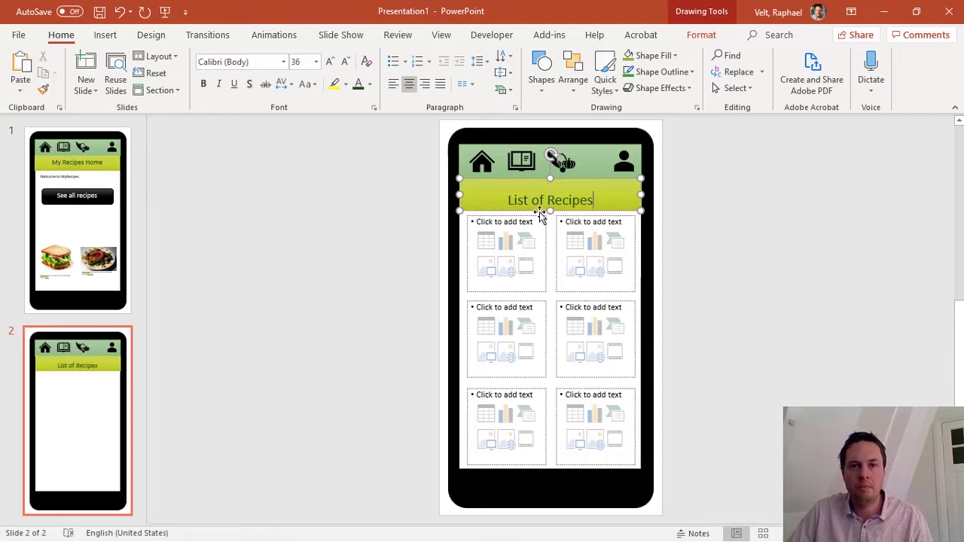
Search online pictures for "sandwich" and insert the bacon sandwich on a white background into the upper-left placeholder of the recipe list
{"action": "left_click", "coordinate": [501, 72]}
{"action": "left_click", "coordinate": [512, 147]}
{"action": "left_click", "coordinate": [505, 274]}
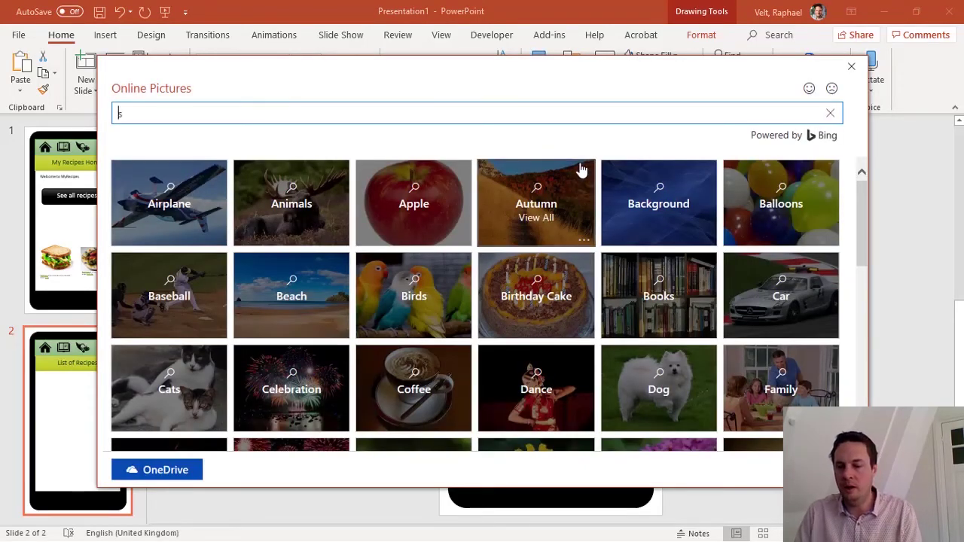
{"action": "type", "text": "sandwich"}
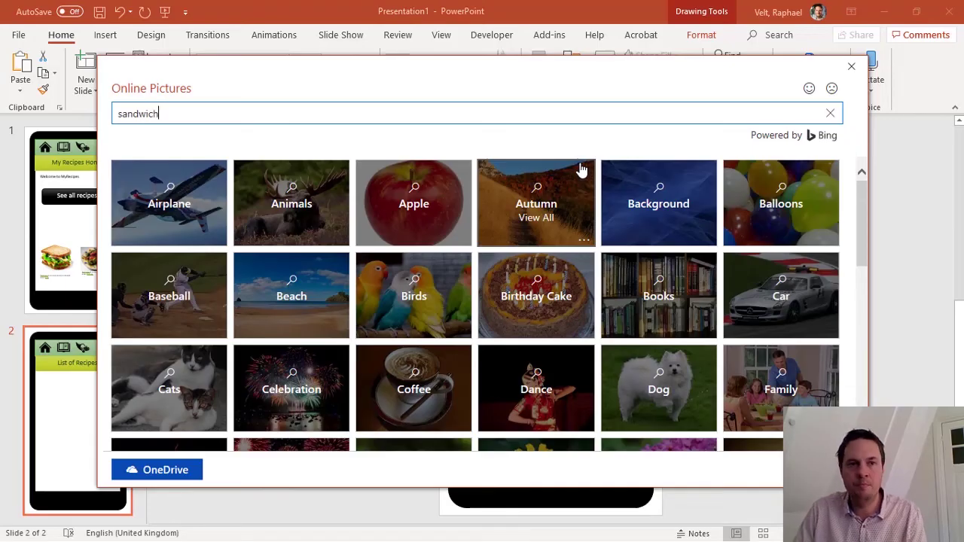
{"action": "key", "text": "Return"}
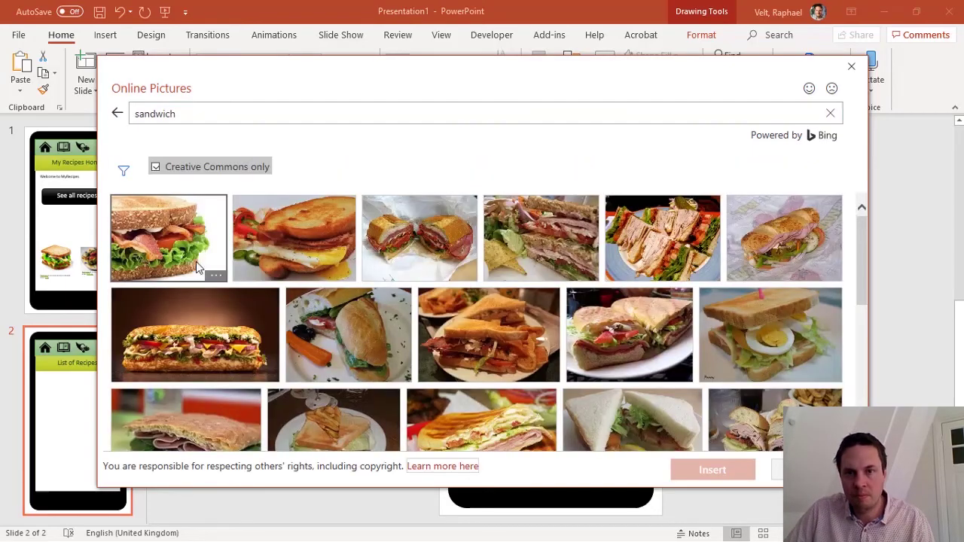
{"action": "left_click", "coordinate": [727, 469]}
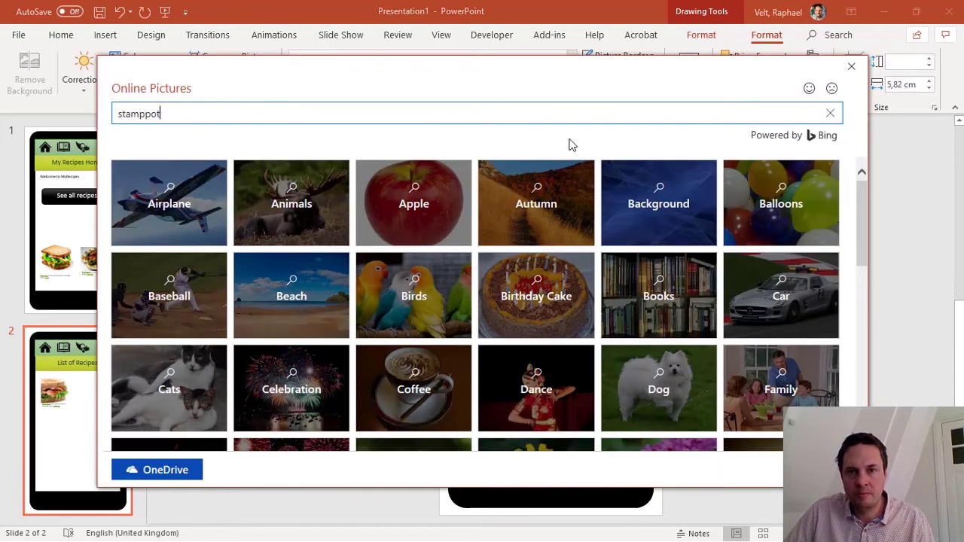
Search online pictures for "stamppot" and insert the green mash served on a white plate into the upper-right placeholder
{"action": "key", "text": "Return"}
{"action": "left_click", "coordinate": [285, 238]}
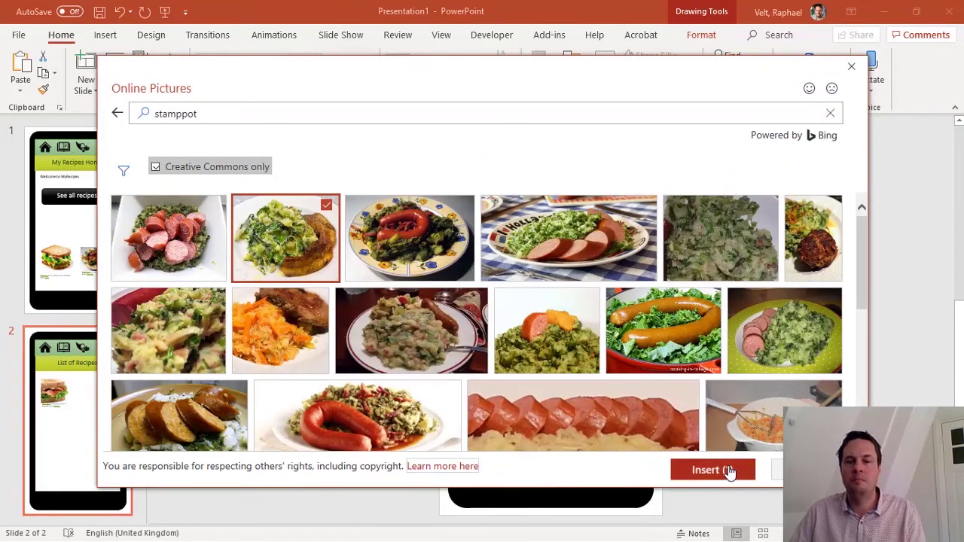
{"action": "left_click", "coordinate": [711, 470]}
Search online pictures for "bao" and insert the dumplings in a light bamboo steamer into the middle-left placeholder
{"action": "left_click", "coordinate": [510, 360]}
{"action": "type", "text": "bao"}
{"action": "key", "text": "Return"}
{"action": "left_click", "coordinate": [311, 331]}
{"action": "left_click", "coordinate": [711, 469]}
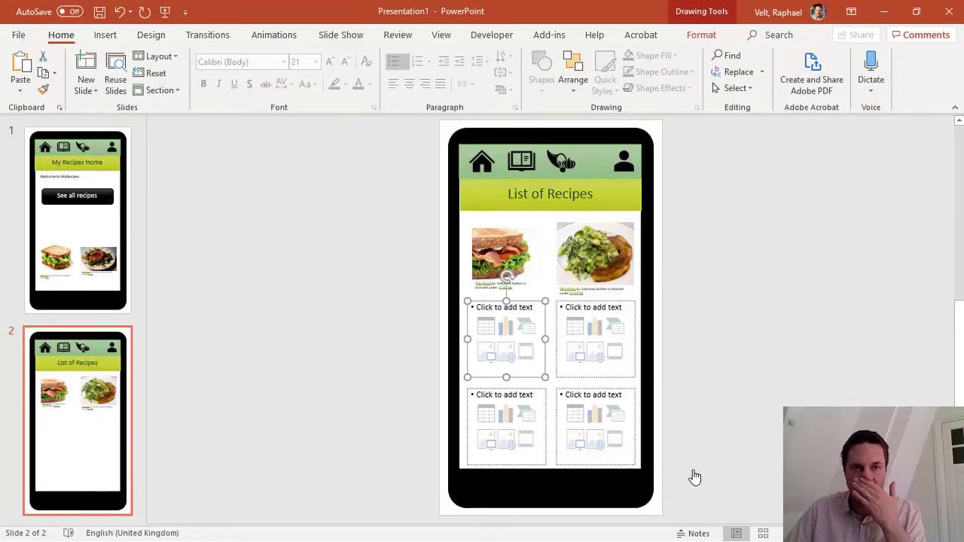
Search online pictures for "dosa" and insert the one on a metal tray with side dishes into the middle-right placeholder
{"action": "left_click", "coordinate": [588, 360]}
{"action": "left_click", "coordinate": [588, 359]}
{"action": "type", "text": "dosa"}
{"action": "key", "text": "Return"}
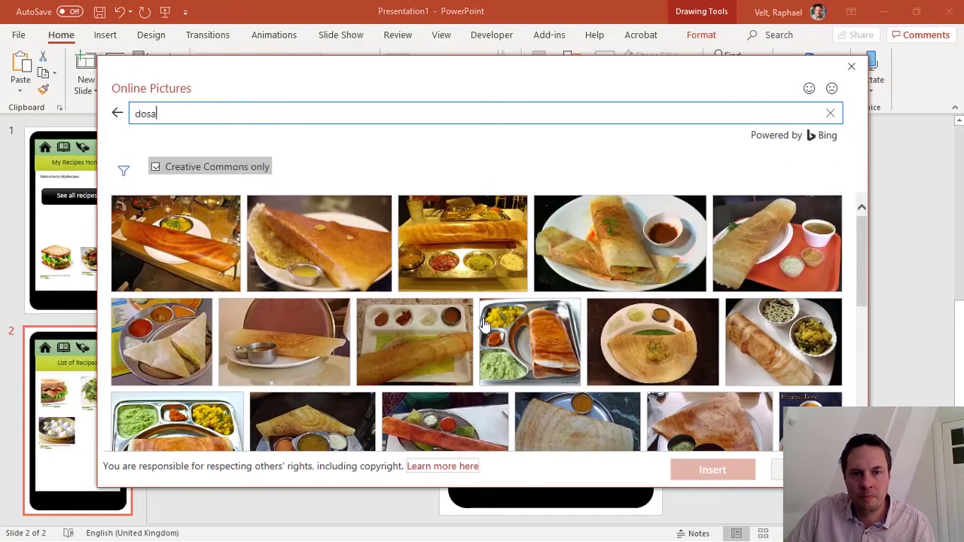
{"action": "left_click", "coordinate": [483, 322]}
{"action": "left_click", "coordinate": [711, 470]}
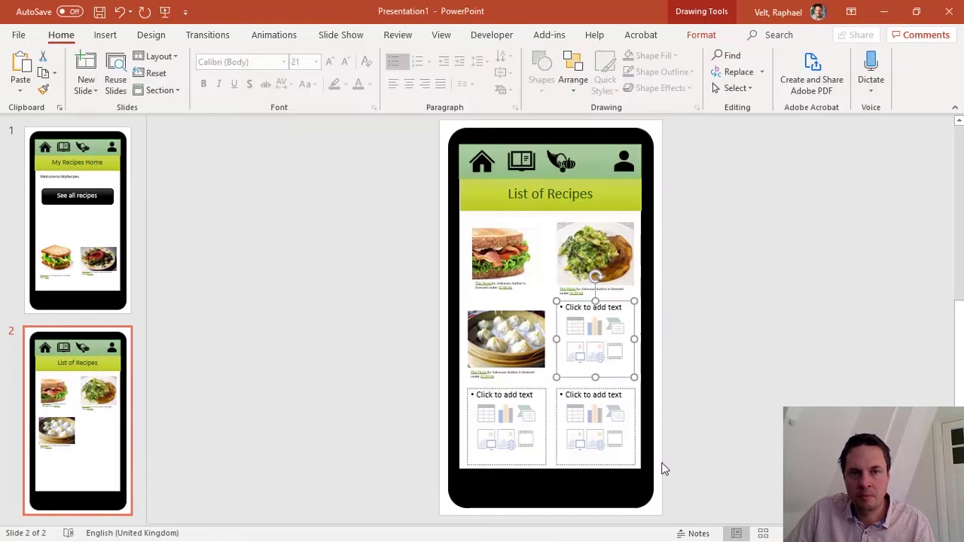
Search online pictures for "pani puri" and insert two pictures of the dish to fill the two bottom placeholders
{"action": "left_click", "coordinate": [507, 445]}
{"action": "type", "text": "pani puri"}
{"action": "key", "text": "Return"}
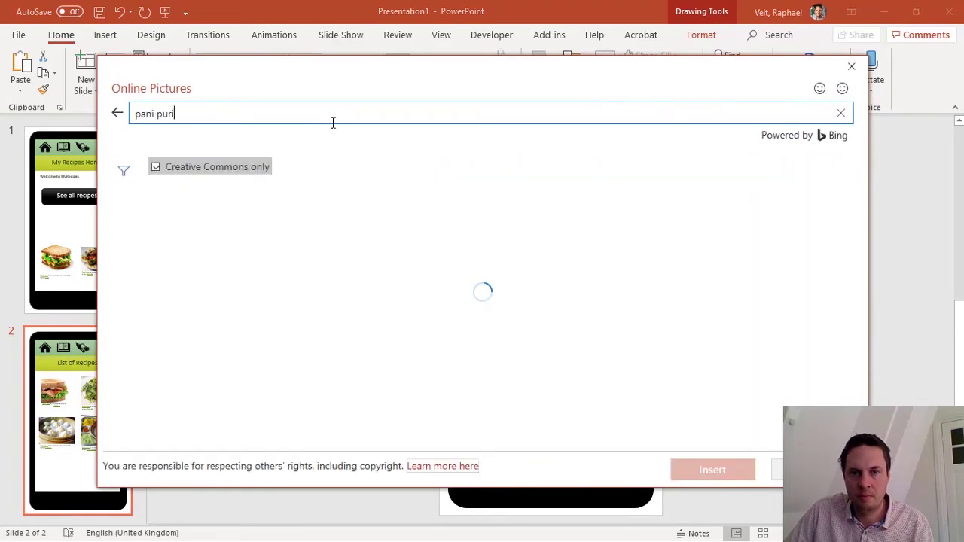
{"action": "left_click", "coordinate": [413, 240]}
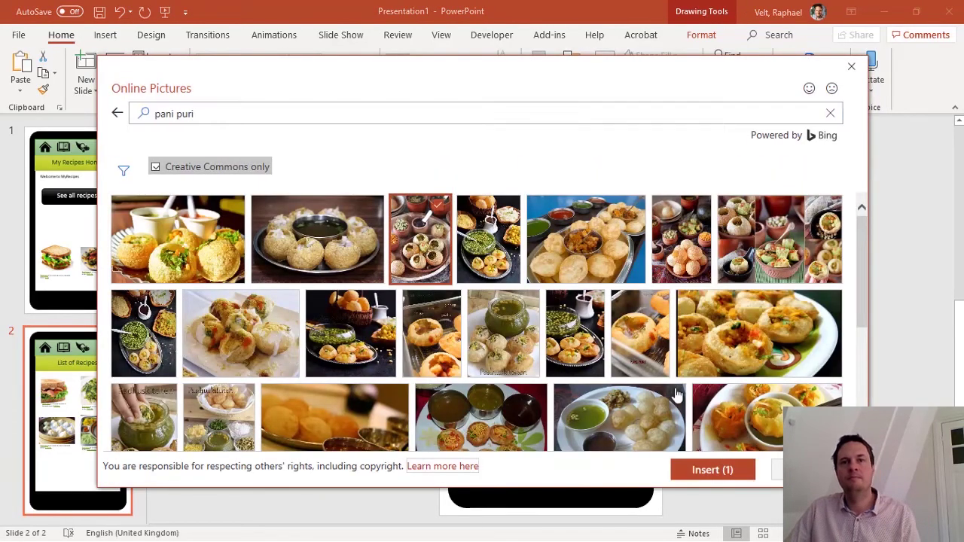
{"action": "left_click", "coordinate": [721, 471]}
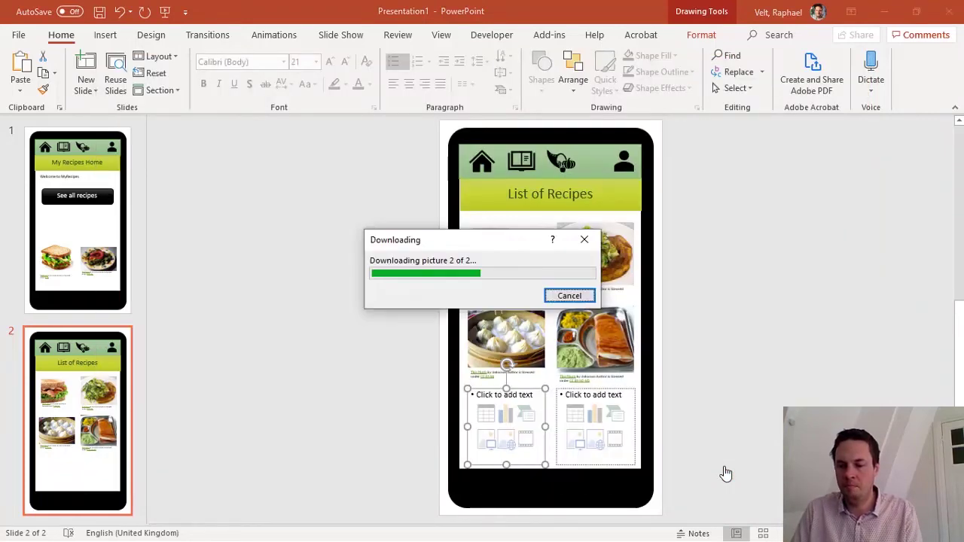
Add a slide with the One-Column layout after the recipe list and title it "Bao Dumplings"
{"action": "left_click", "coordinate": [76, 520]}
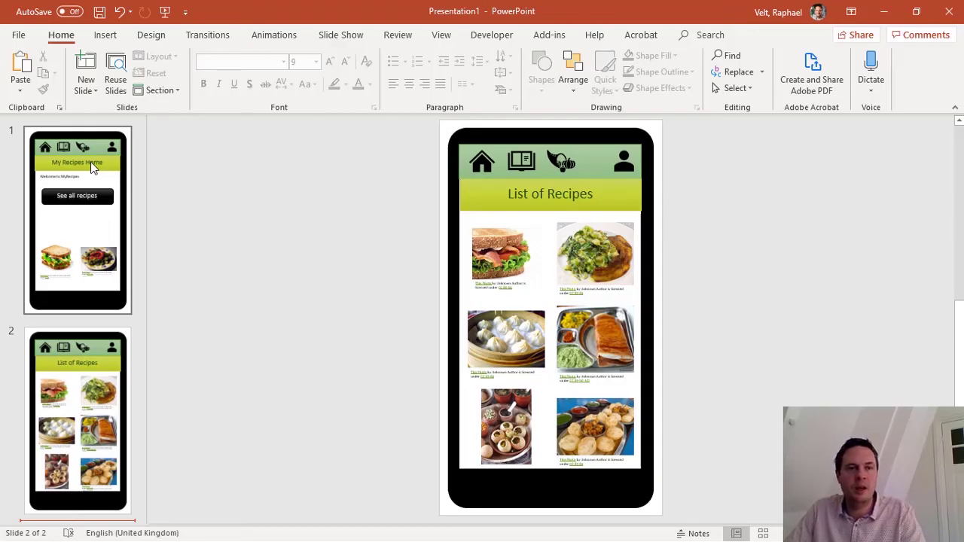
{"action": "left_click", "coordinate": [98, 92]}
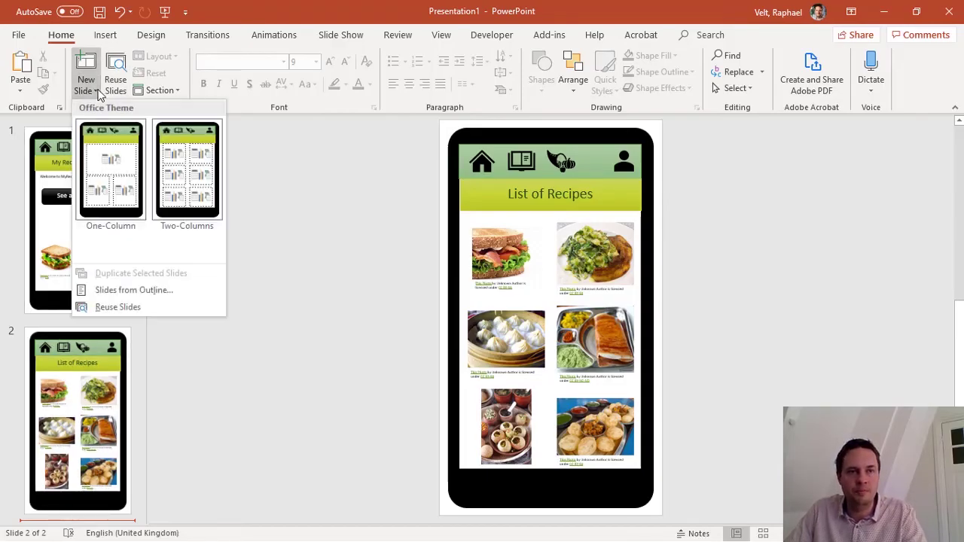
{"action": "left_click", "coordinate": [105, 179]}
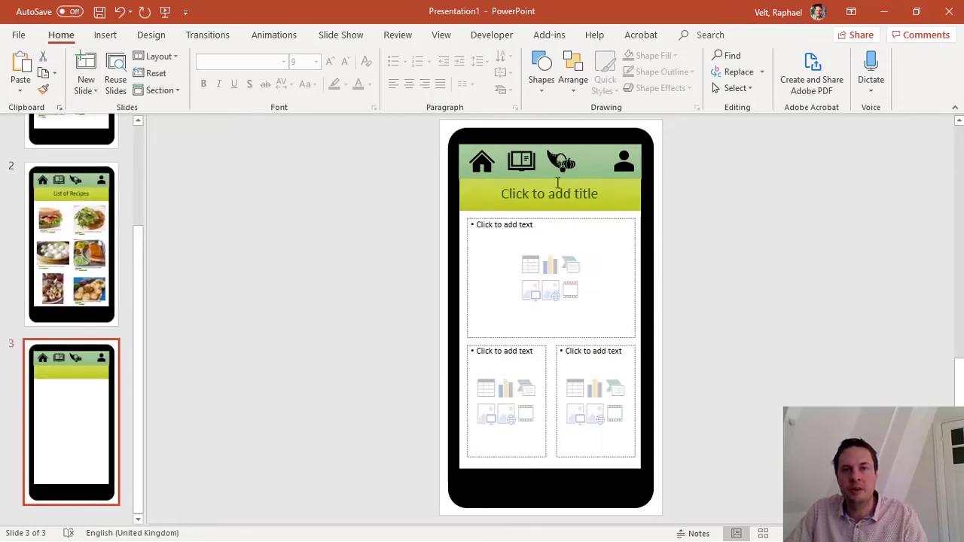
{"action": "left_click", "coordinate": [558, 198]}
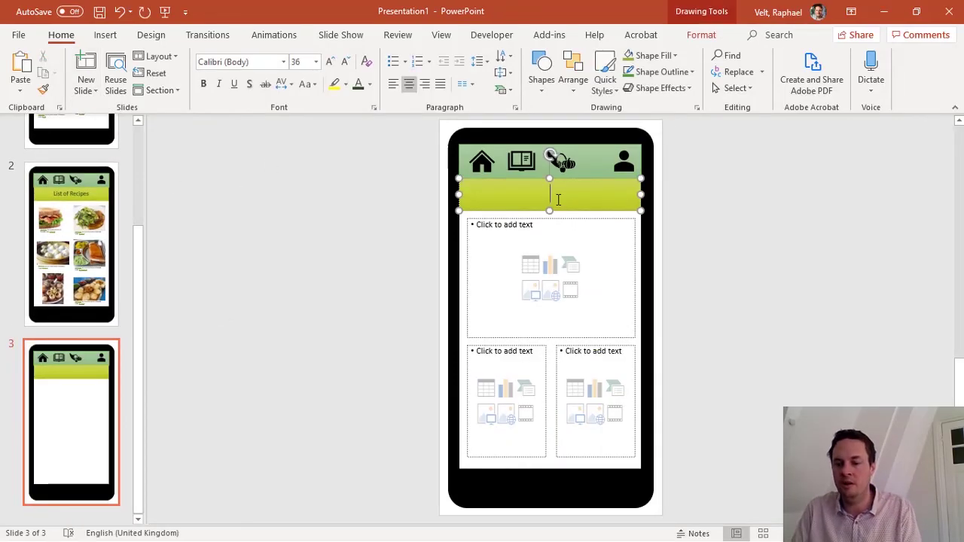
{"action": "type", "text": "Bao Dump"}
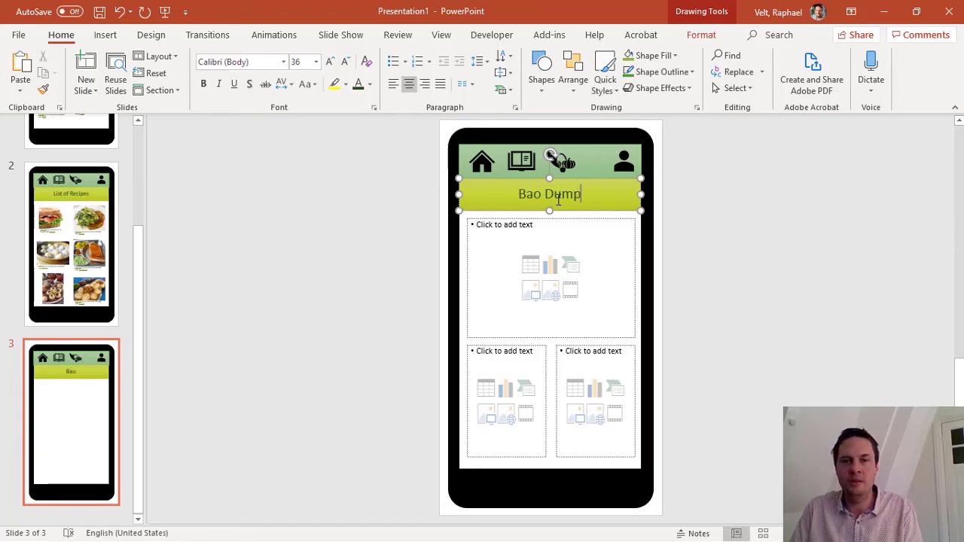
{"action": "type", "text": "lings"}
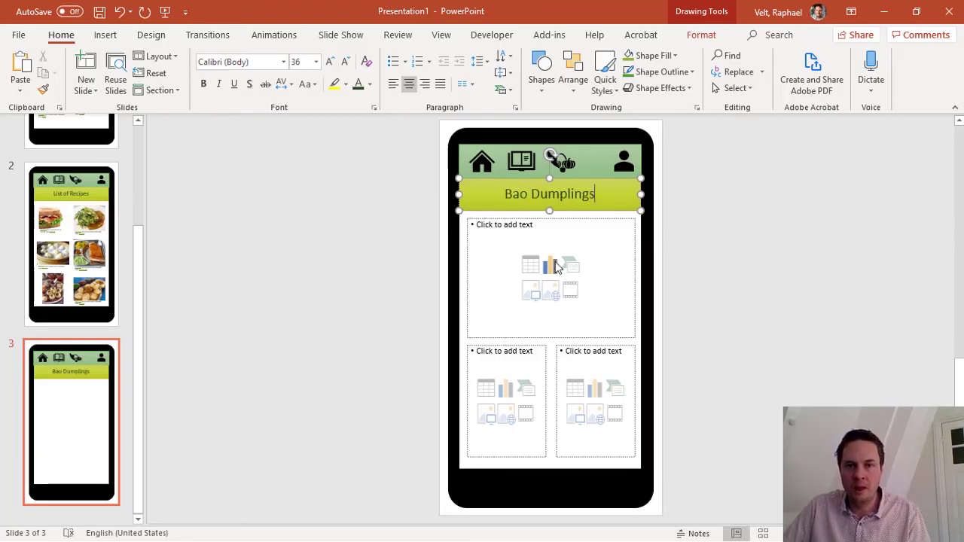
Search online pictures for "bao" and insert the dumplings in the dark steamer into the large placeholder below the title
{"action": "left_click", "coordinate": [550, 293]}
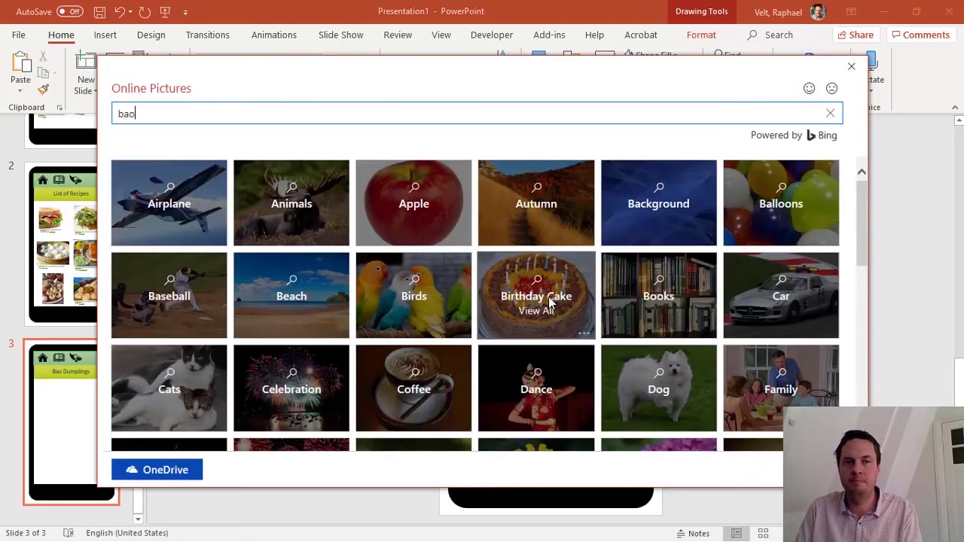
{"action": "key", "text": "Return"}
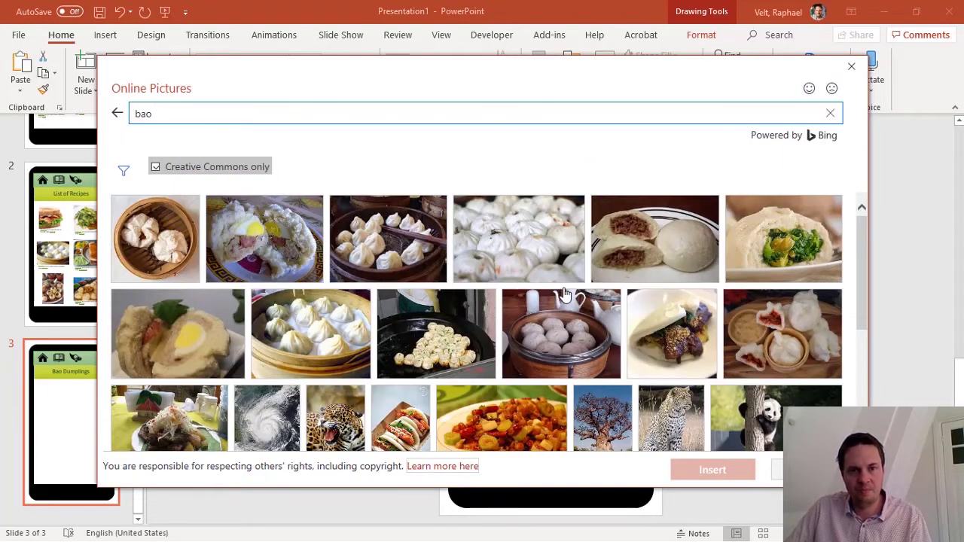
{"action": "left_click", "coordinate": [420, 239]}
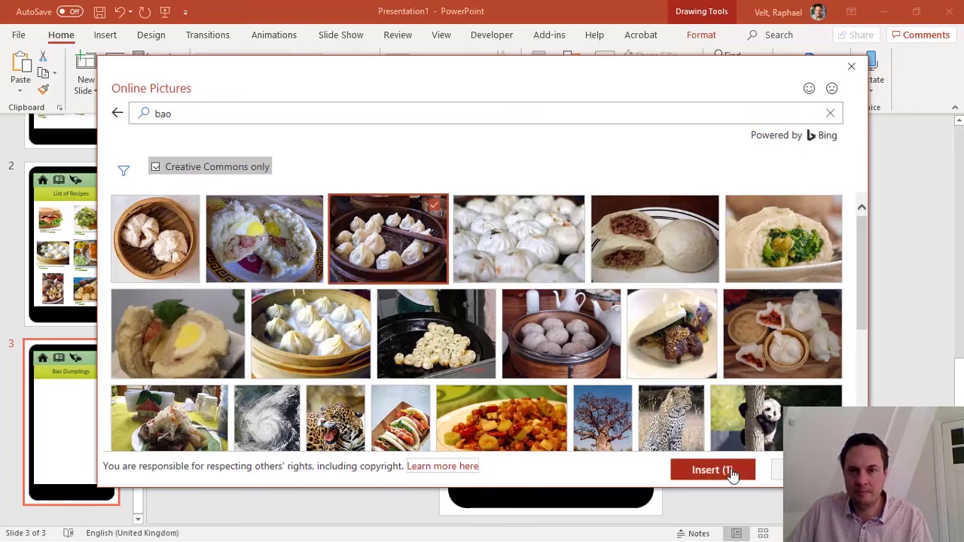
{"action": "left_click", "coordinate": [712, 470]}
Fill the lower-left placeholder with "Ingredients:" followed by a dashed list of White flour, Spring onions and Ground beef
{"action": "left_click", "coordinate": [533, 354]}
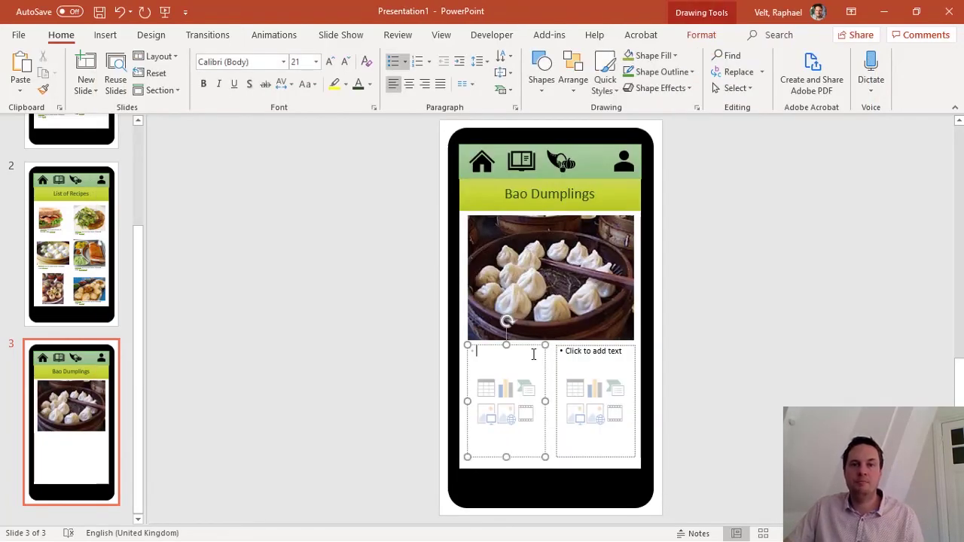
{"action": "type", "text": "Int"}
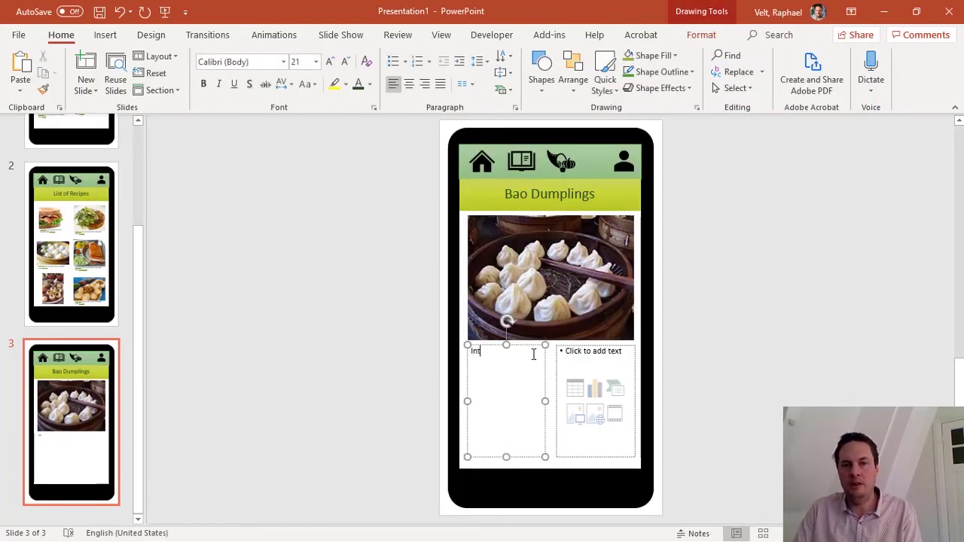
{"action": "type", "text": "redients:"}
{"action": "key", "text": "Return"}
{"action": "type", "text": "- White flour"}
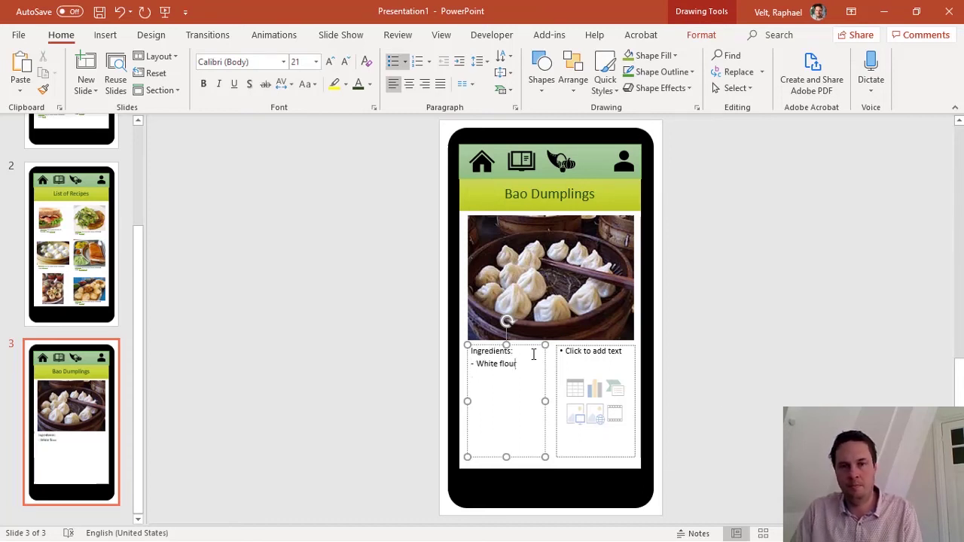
{"action": "key", "text": "Return"}
{"action": "type", "text": "Spring onions"}
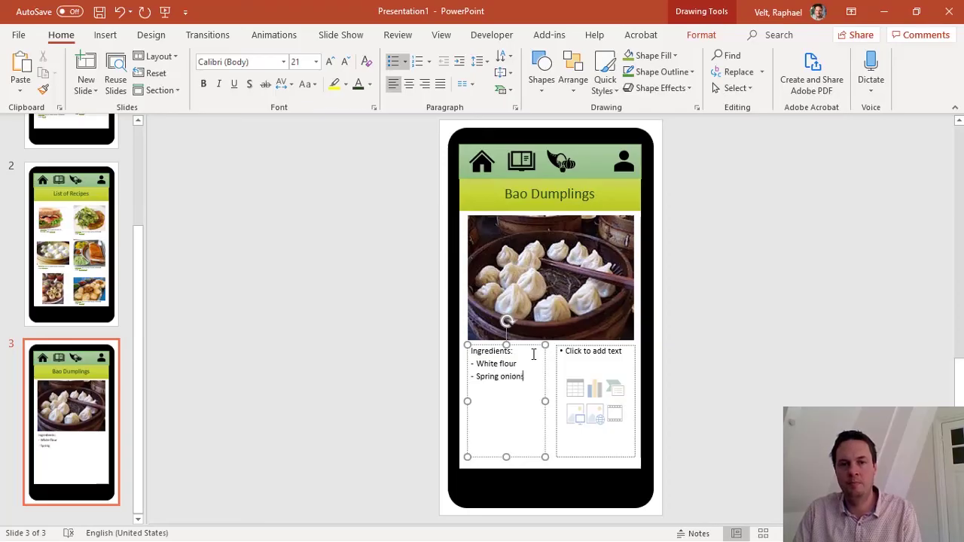
{"action": "key", "text": "Return"}
{"action": "type", "text": "Ground beef"}
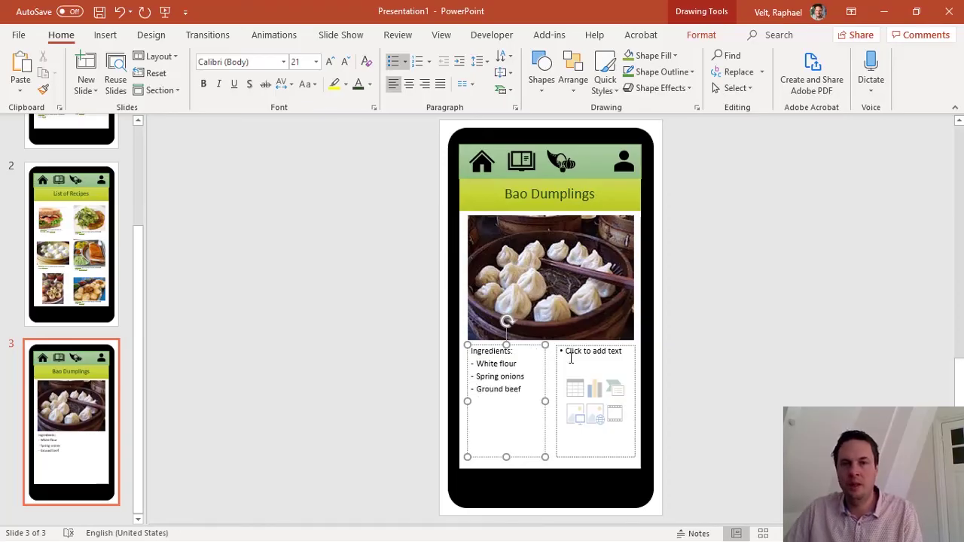
Fill the lower-right placeholder with "Recipe:" and the line "- Start by making the dough: mix in water and flour"
{"action": "left_click", "coordinate": [608, 352]}
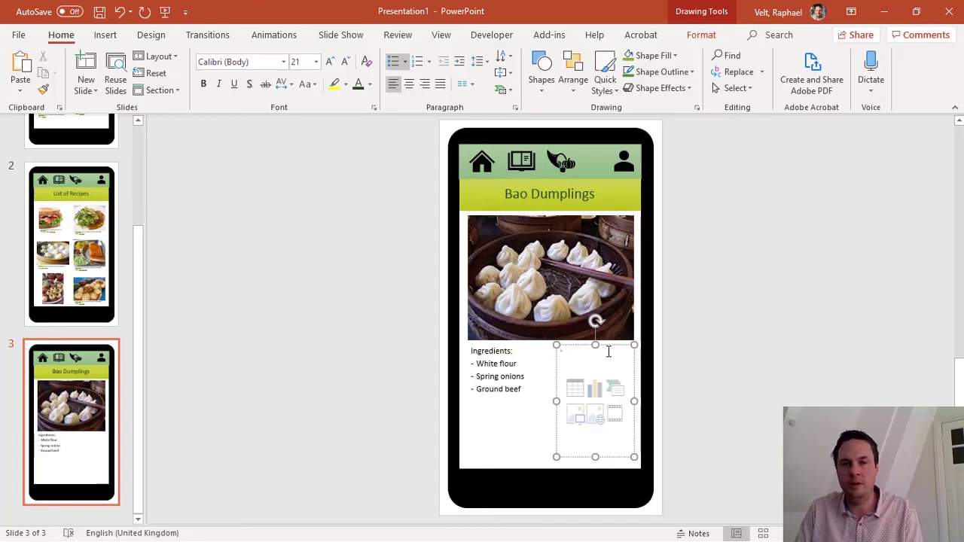
{"action": "type", "text": "Recipe:"}
{"action": "key", "text": "Return"}
{"action": "type", "text": "- Start by making the dough: mix in water and flour"}
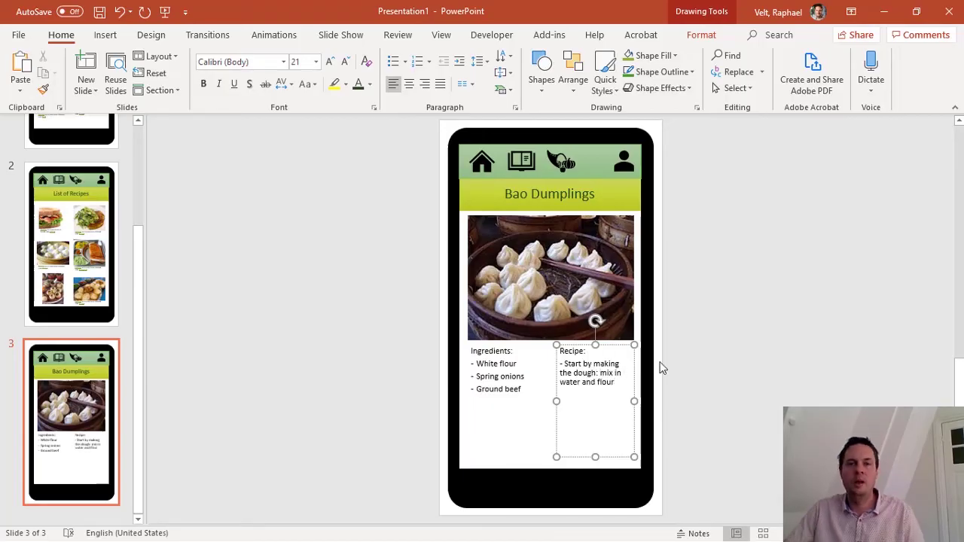
{"action": "left_click", "coordinate": [721, 336]}
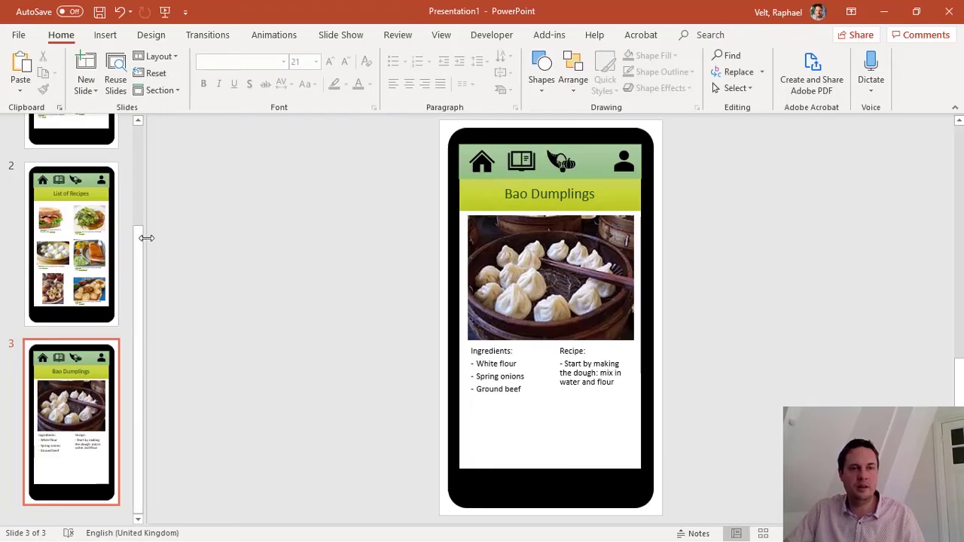
Hyperlink the "See all recipes" button on the home slide to the List of Recipes slide, with the ScreenTip "List of Recipes"
{"action": "left_click_drag", "start_coordinate": [138, 259], "coordinate": [154, 112]}
{"action": "left_click", "coordinate": [100, 202]}
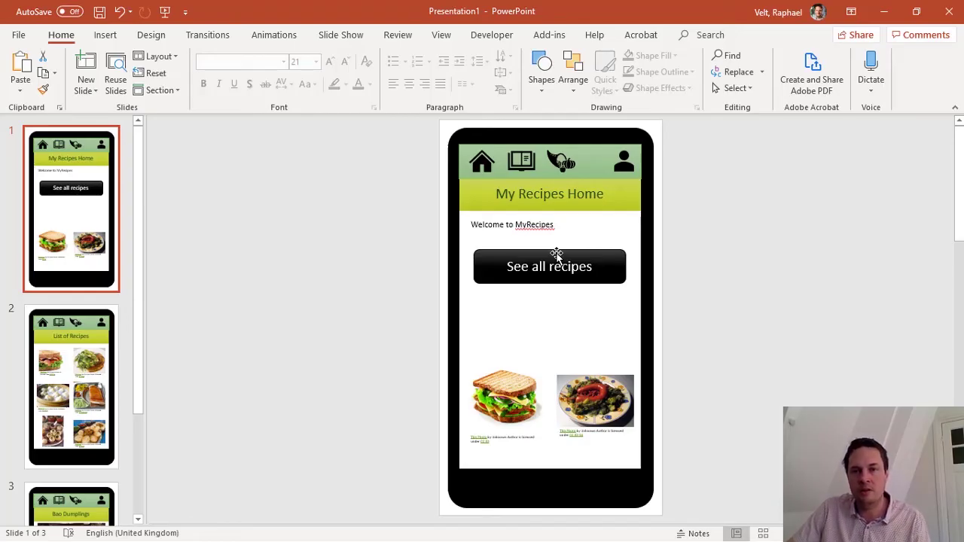
{"action": "left_click", "coordinate": [556, 254]}
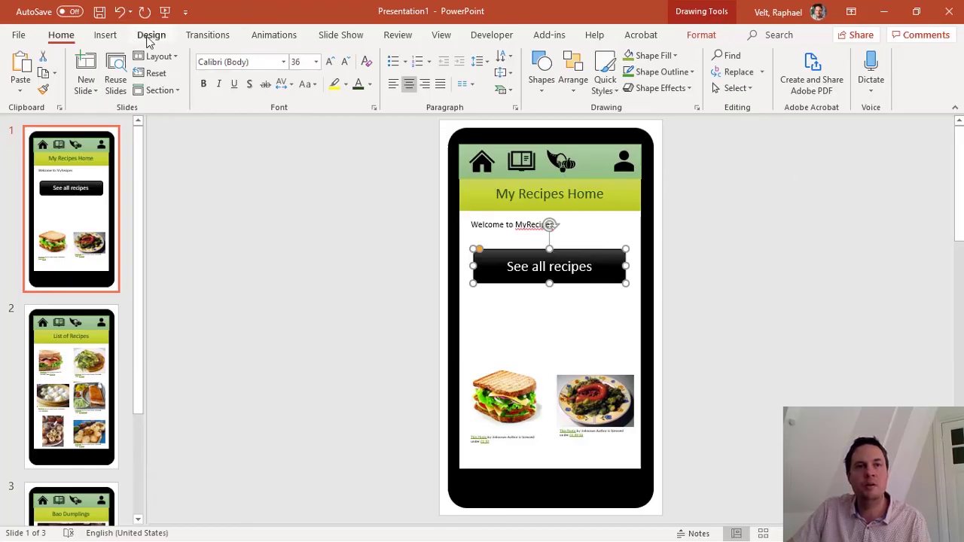
{"action": "left_click", "coordinate": [100, 38]}
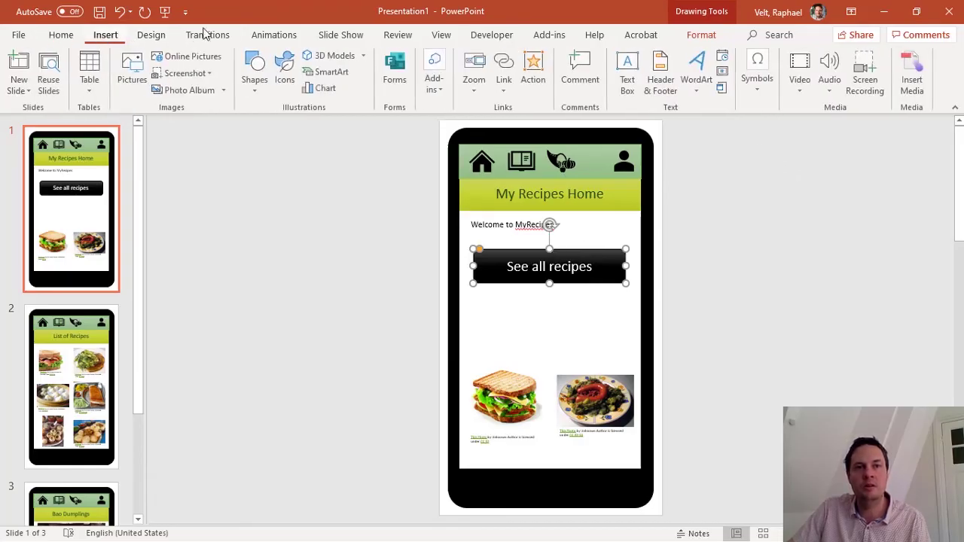
{"action": "left_click", "coordinate": [505, 67]}
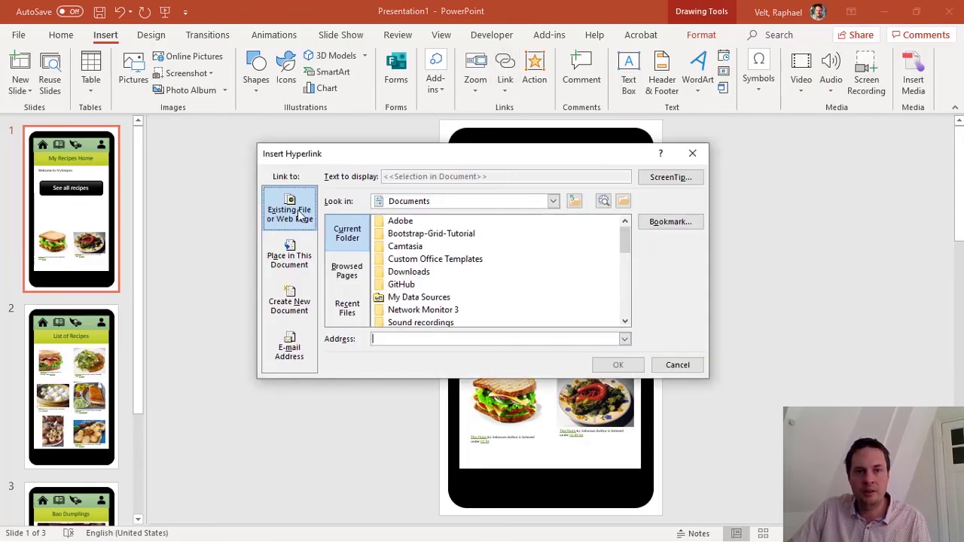
{"action": "left_click", "coordinate": [289, 260]}
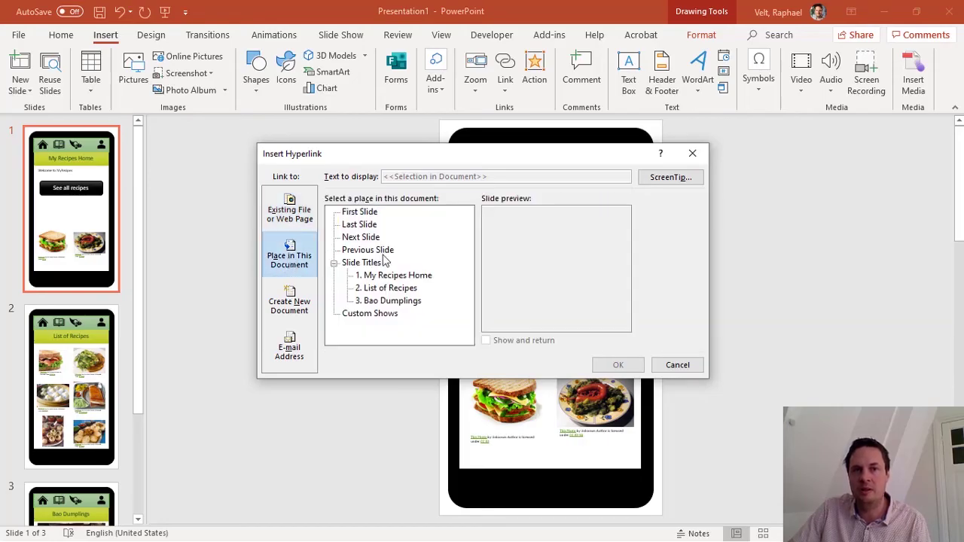
{"action": "left_click", "coordinate": [397, 290]}
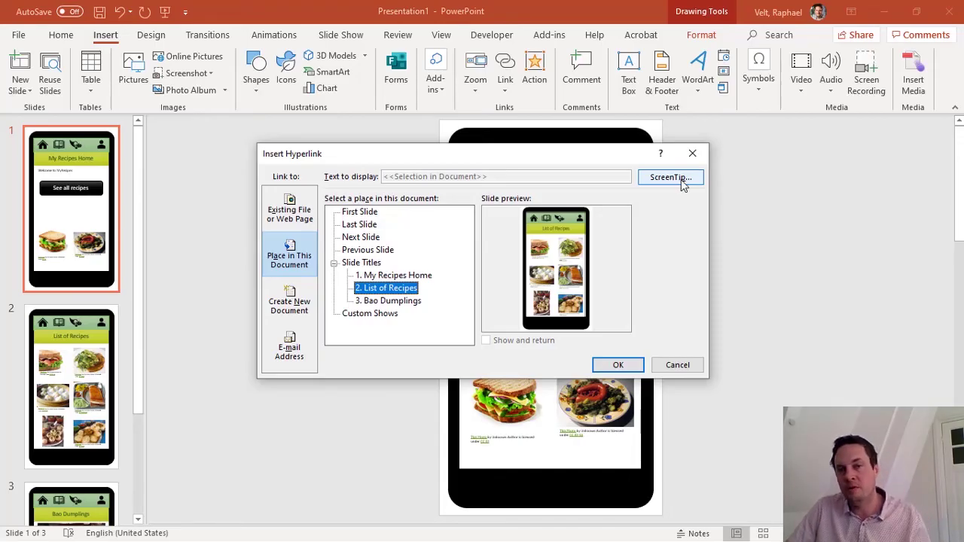
{"action": "left_click", "coordinate": [670, 177]}
{"action": "type", "text": "List of Recipes"}
{"action": "key", "text": "Return"}
{"action": "left_click", "coordinate": [617, 365]}
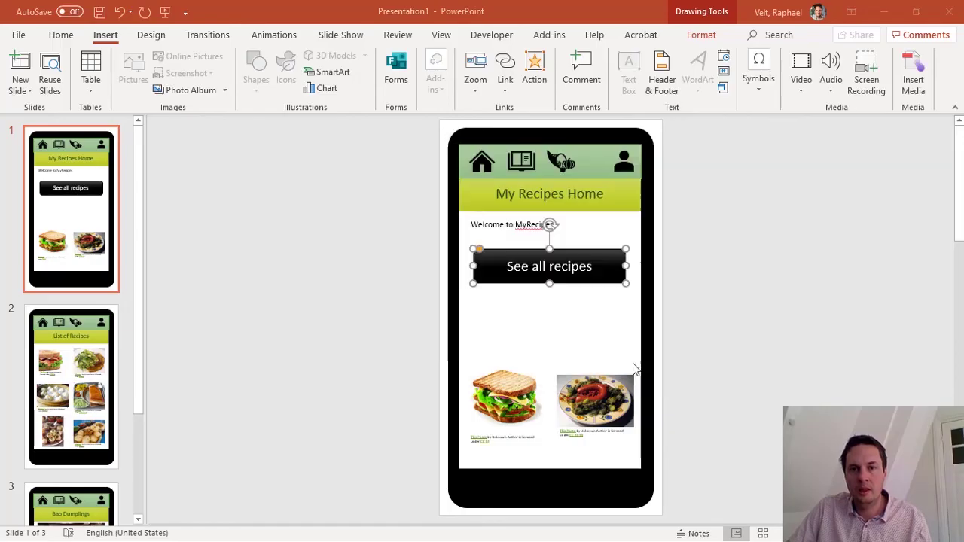
Hyperlink the steamed dumplings picture on the recipe list slide to the Bao Dumplings slide, with the ScreenTip "Bao Dumplings"
{"action": "left_click", "coordinate": [100, 390]}
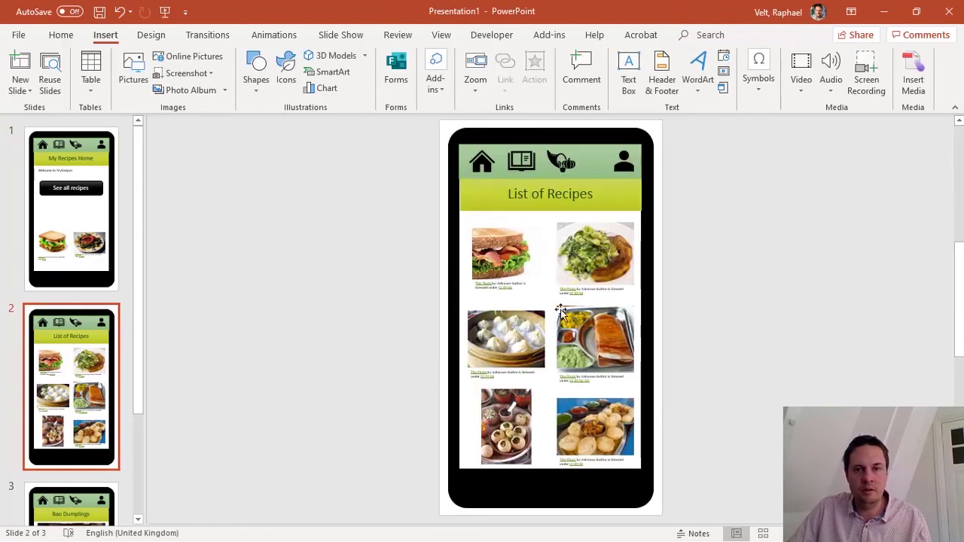
{"action": "left_click", "coordinate": [522, 340]}
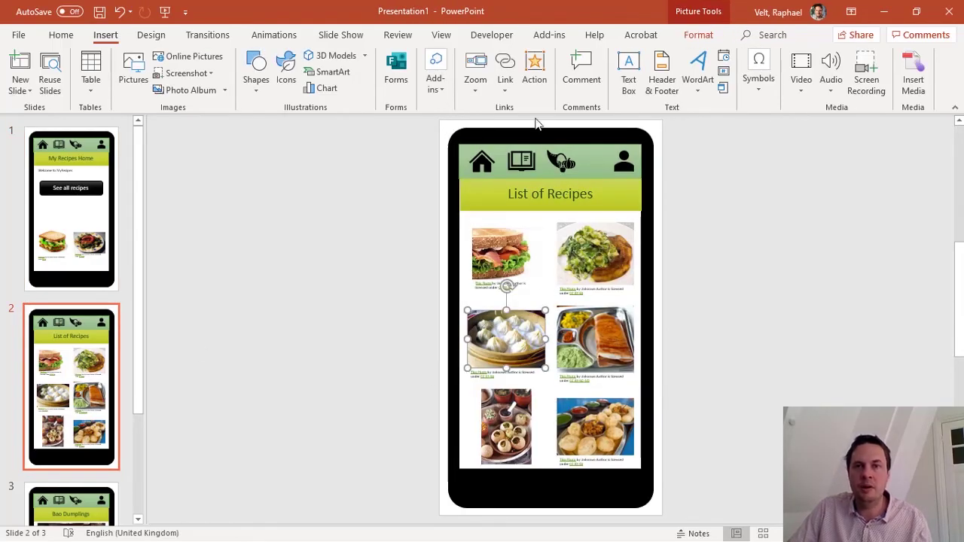
{"action": "left_click", "coordinate": [515, 81]}
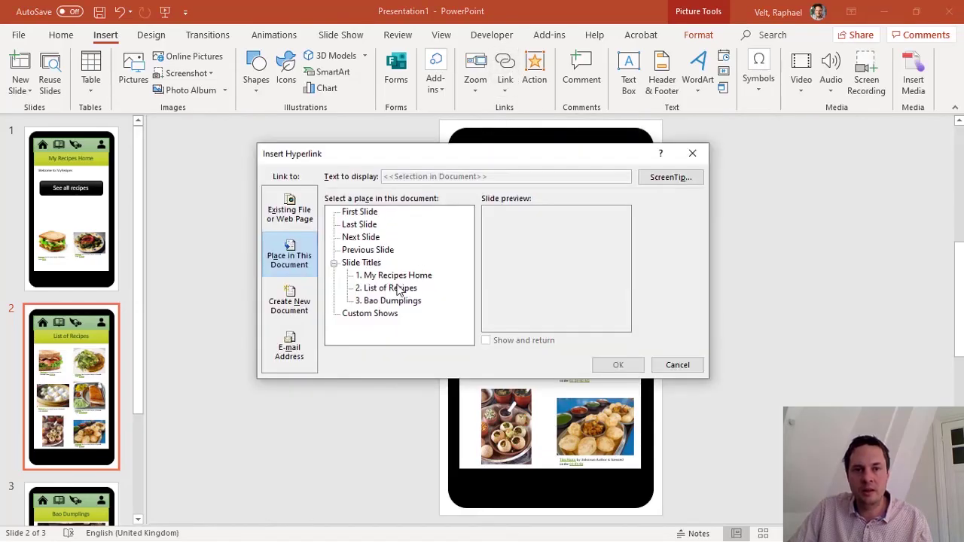
{"action": "left_click", "coordinate": [395, 301]}
{"action": "left_click", "coordinate": [662, 180]}
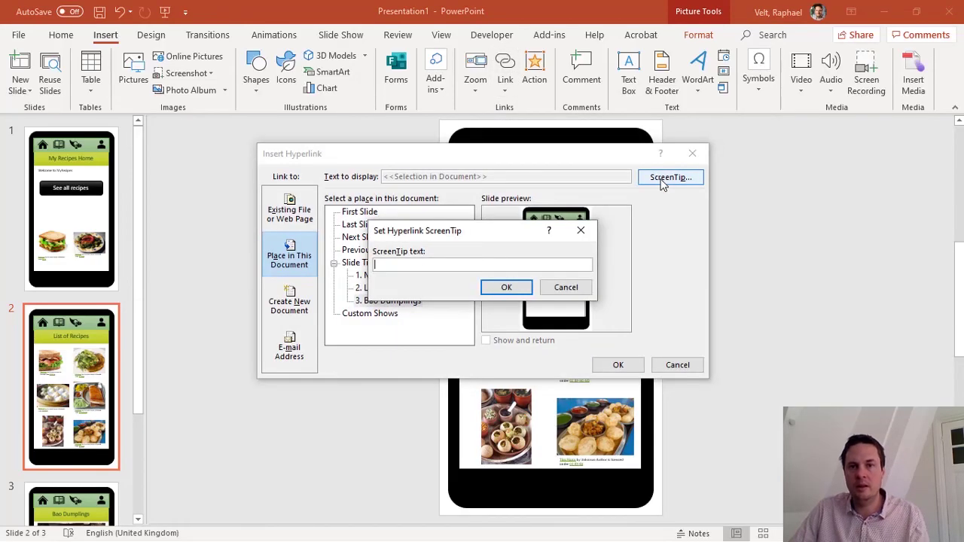
{"action": "type", "text": "Bao Dump"}
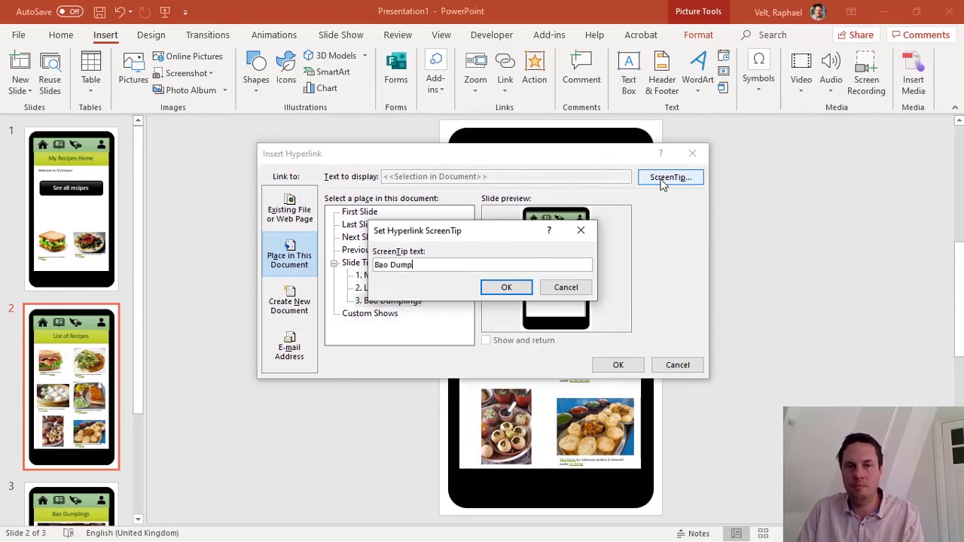
{"action": "type", "text": "lings"}
{"action": "left_click", "coordinate": [520, 288]}
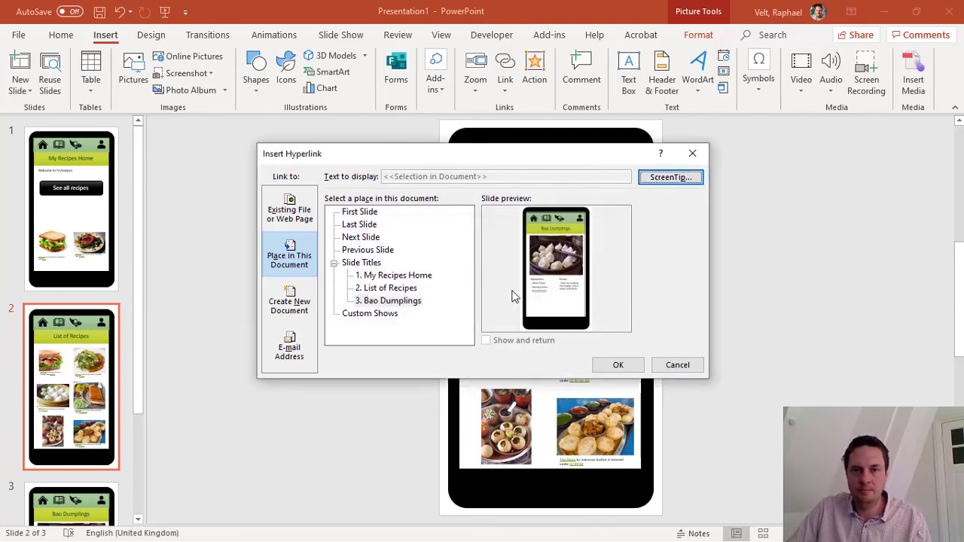
{"action": "left_click", "coordinate": [616, 366]}
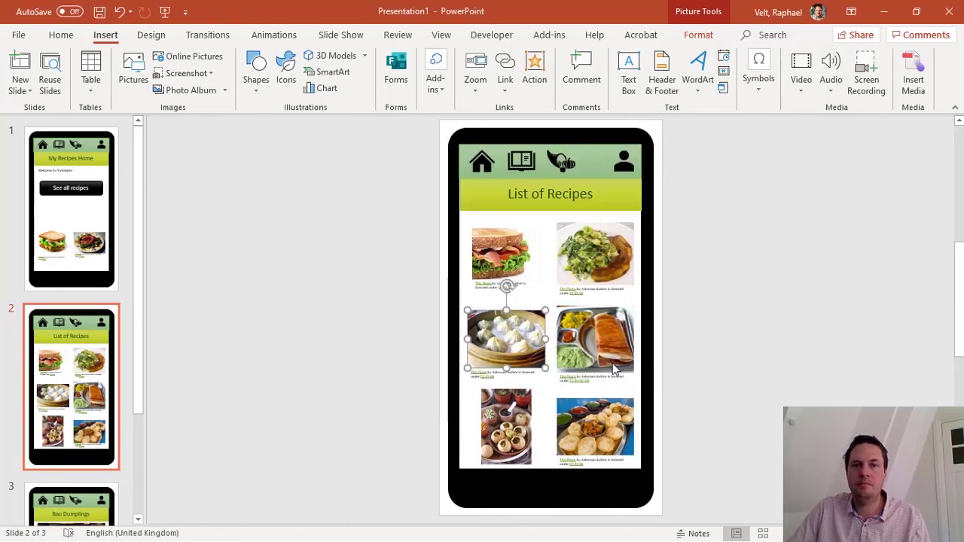
{"action": "left_click", "coordinate": [392, 289]}
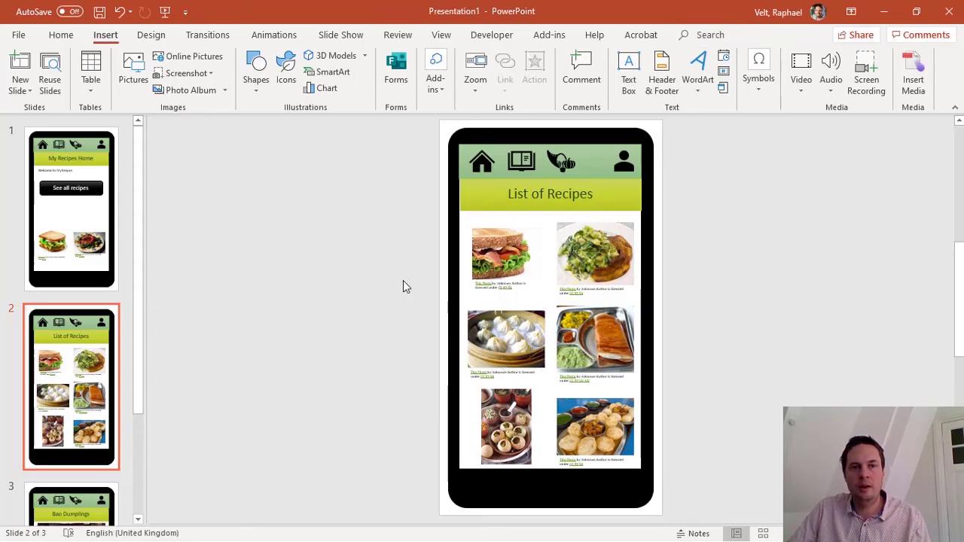
On the parent slide master, hyperlink the house icon to the My Recipes Home slide, with the ScreenTip "Home"
{"action": "left_click", "coordinate": [62, 205]}
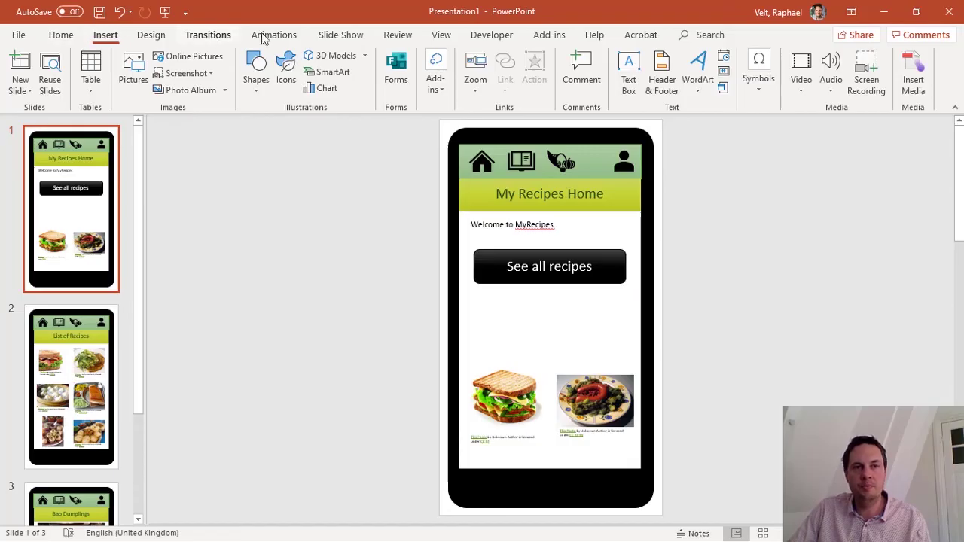
{"action": "left_click", "coordinate": [440, 38]}
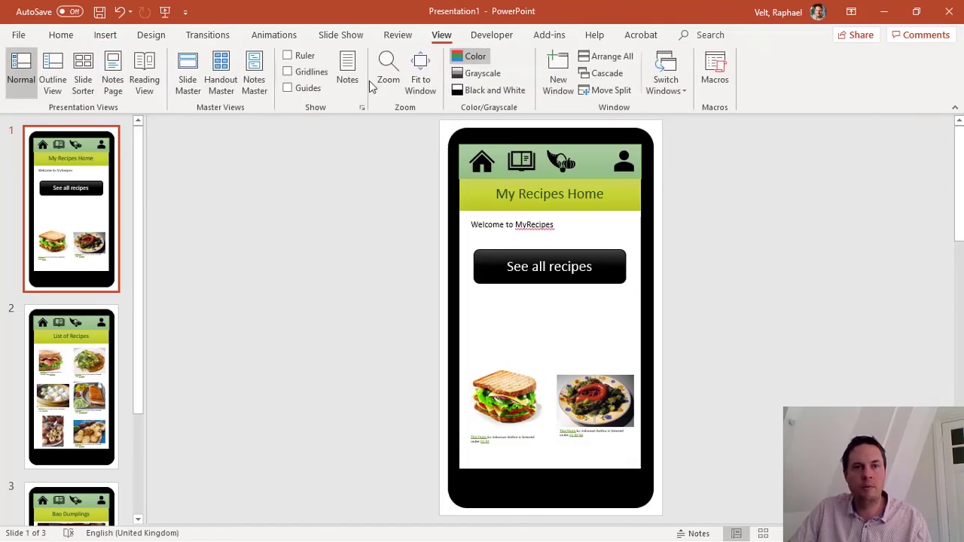
{"action": "left_click", "coordinate": [189, 89]}
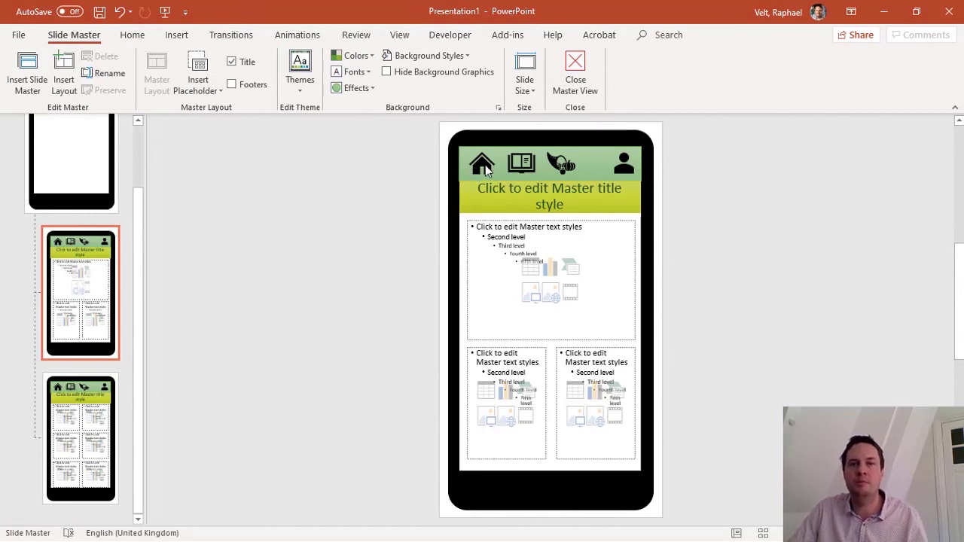
{"action": "left_click", "coordinate": [127, 170]}
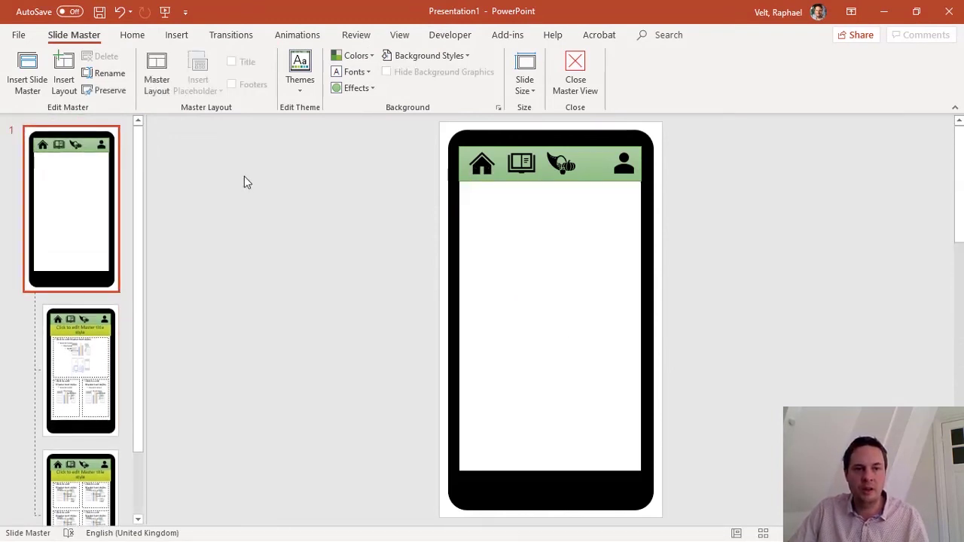
{"action": "left_click", "coordinate": [483, 167]}
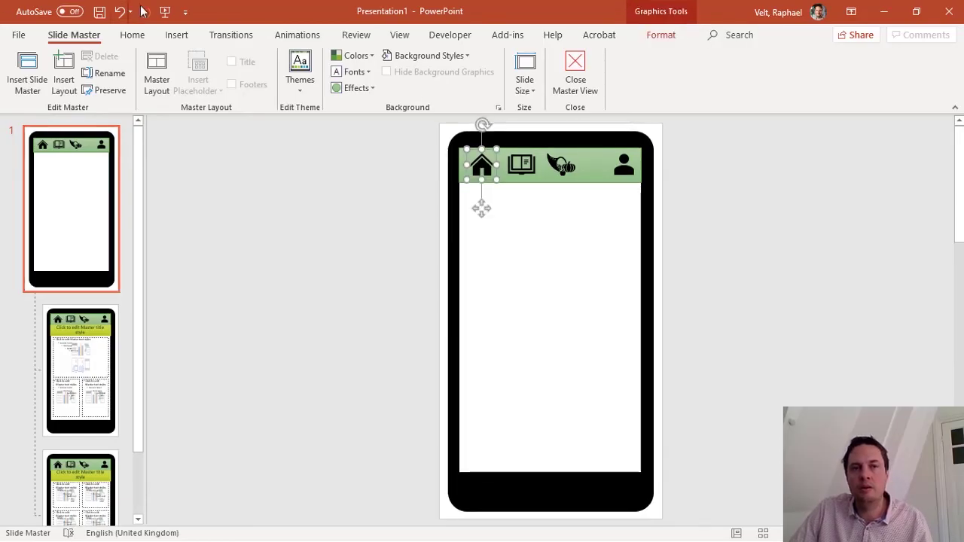
{"action": "left_click", "coordinate": [174, 34]}
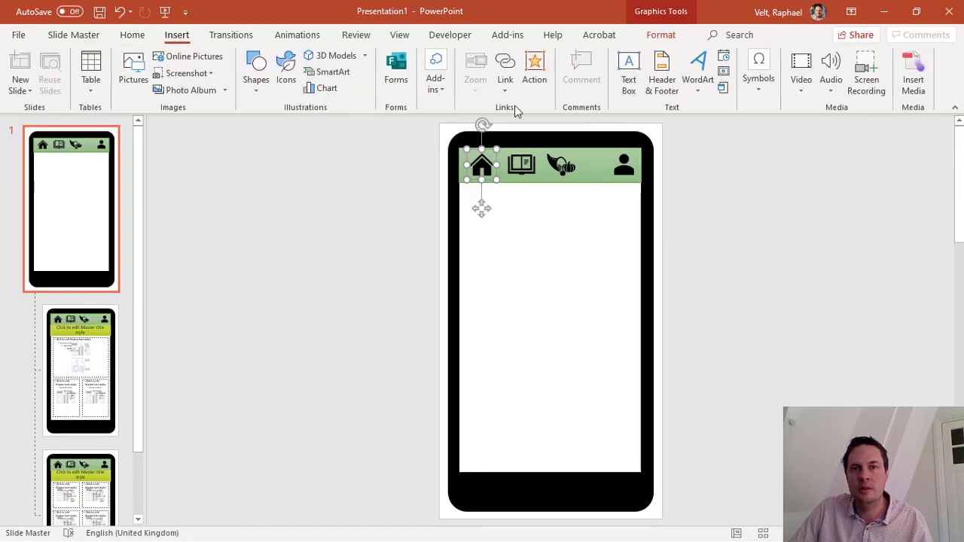
{"action": "left_click", "coordinate": [510, 73]}
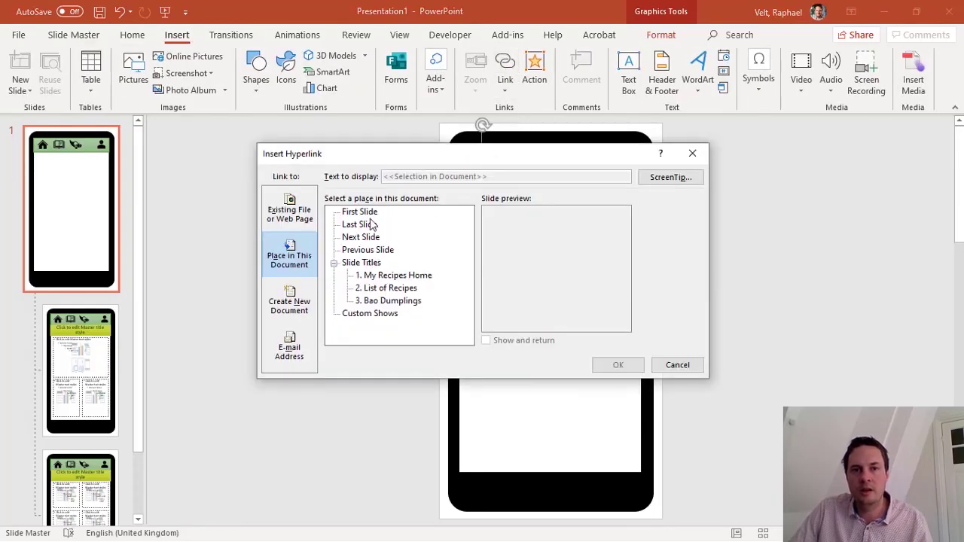
{"action": "left_click", "coordinate": [379, 275]}
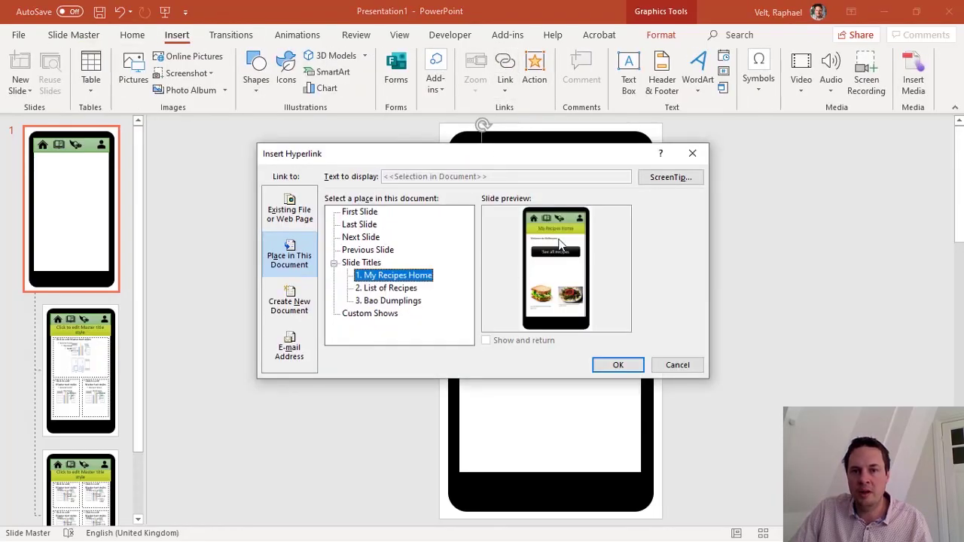
{"action": "left_click", "coordinate": [673, 177]}
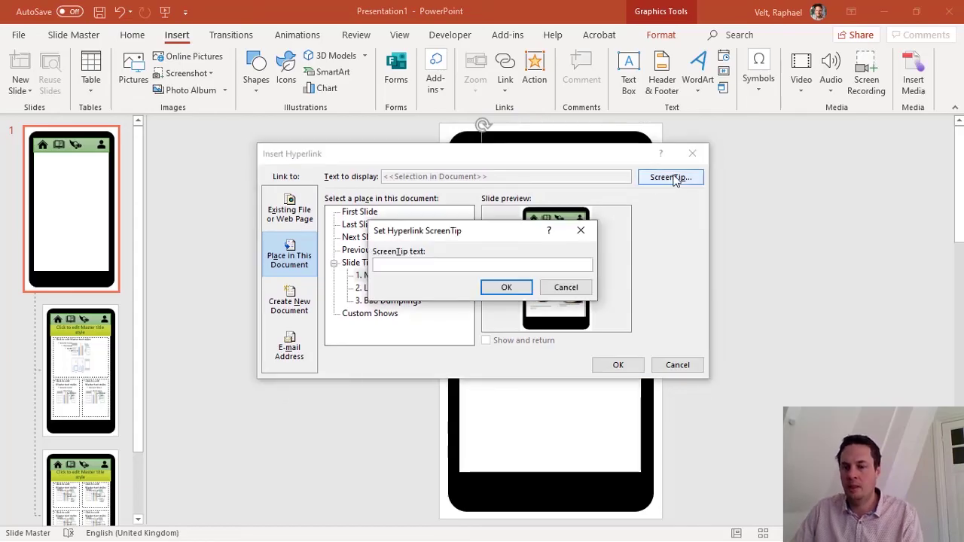
{"action": "type", "text": "Home"}
{"action": "left_click", "coordinate": [506, 288]}
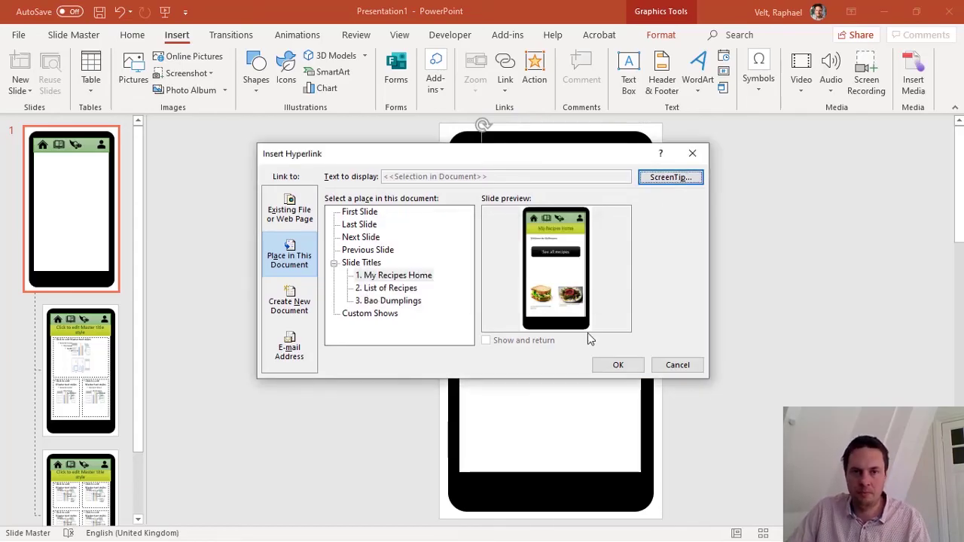
{"action": "left_click", "coordinate": [618, 366]}
Hyperlink the master's book icon to the List of Recipes slide with the ScreenTip "List of recipes", and close the master view
{"action": "left_click", "coordinate": [523, 170]}
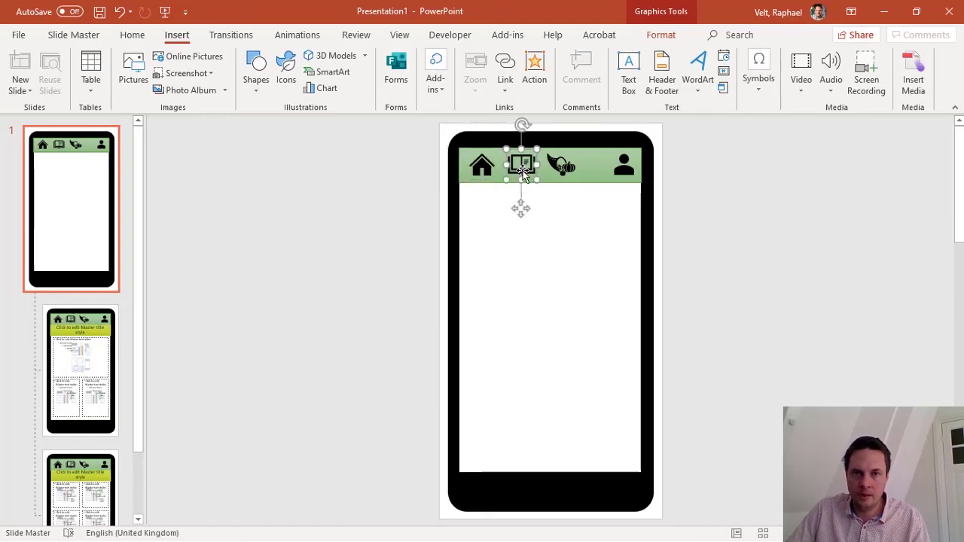
{"action": "left_click", "coordinate": [516, 74]}
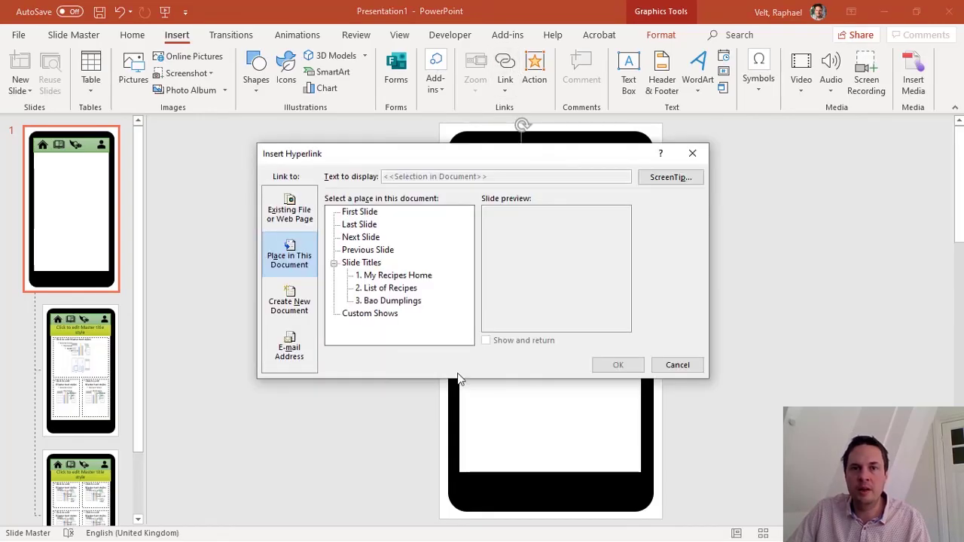
{"action": "left_click", "coordinate": [415, 290]}
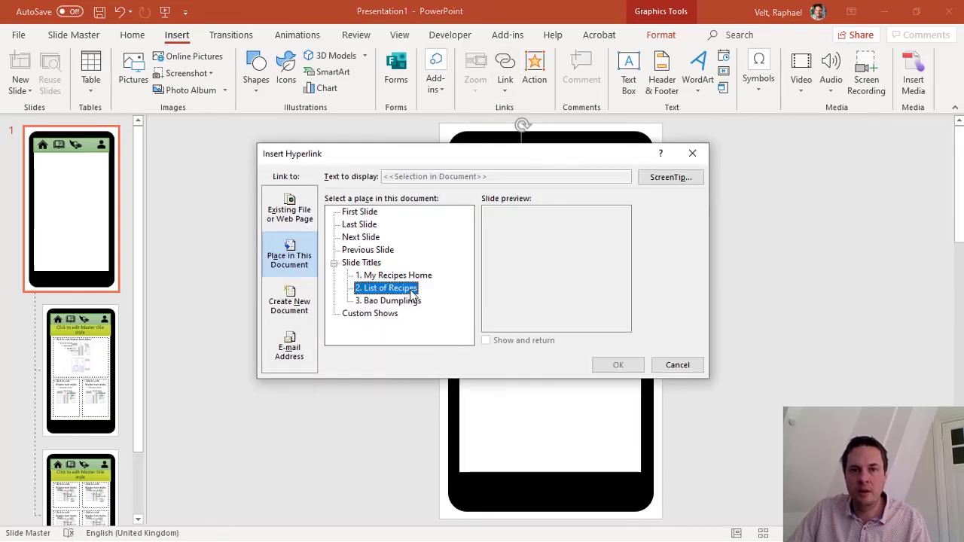
{"action": "left_click", "coordinate": [662, 181]}
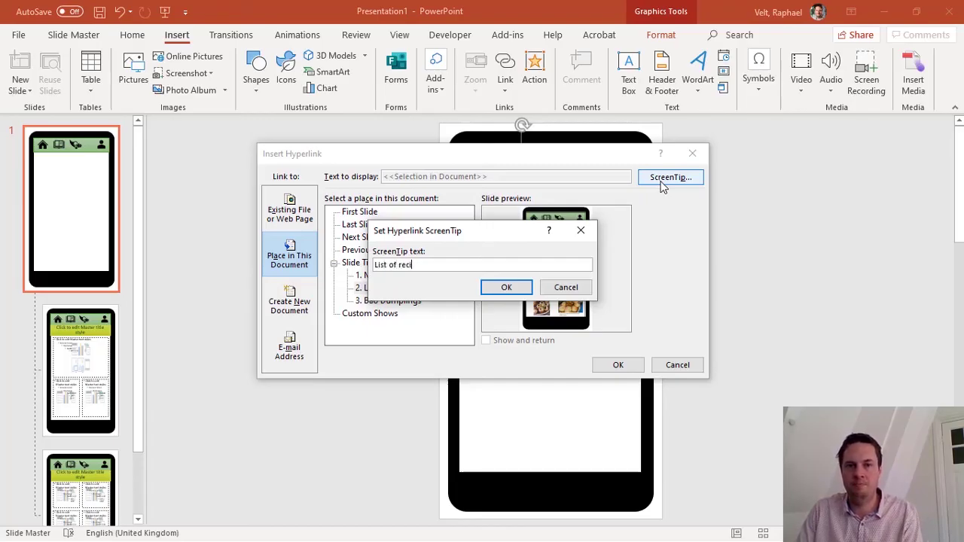
{"action": "left_click", "coordinate": [521, 287]}
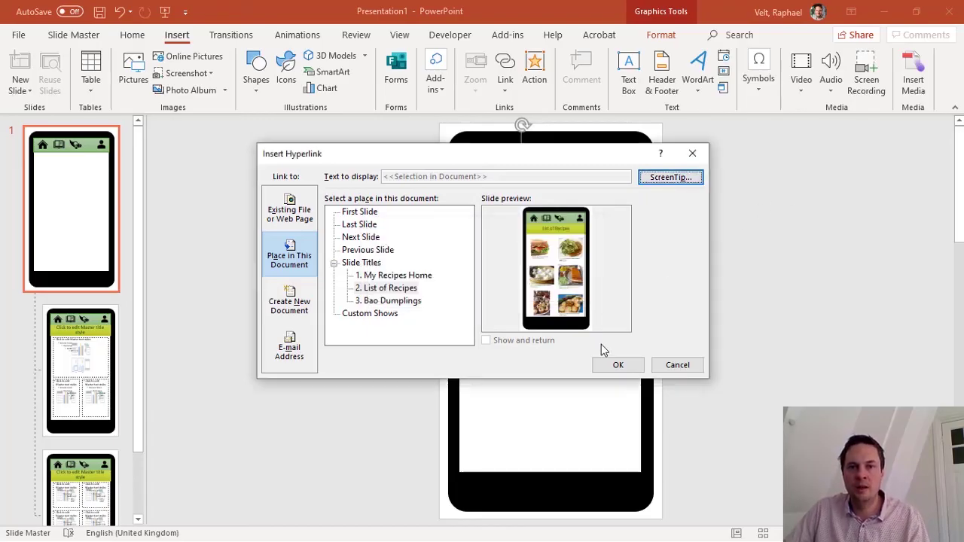
{"action": "left_click", "coordinate": [612, 365]}
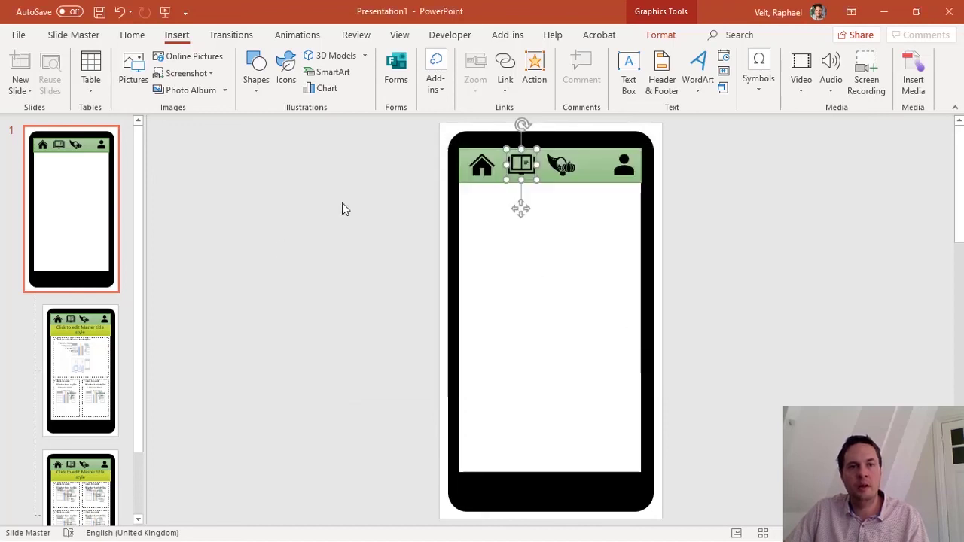
{"action": "left_click", "coordinate": [74, 35]}
{"action": "left_click", "coordinate": [575, 71]}
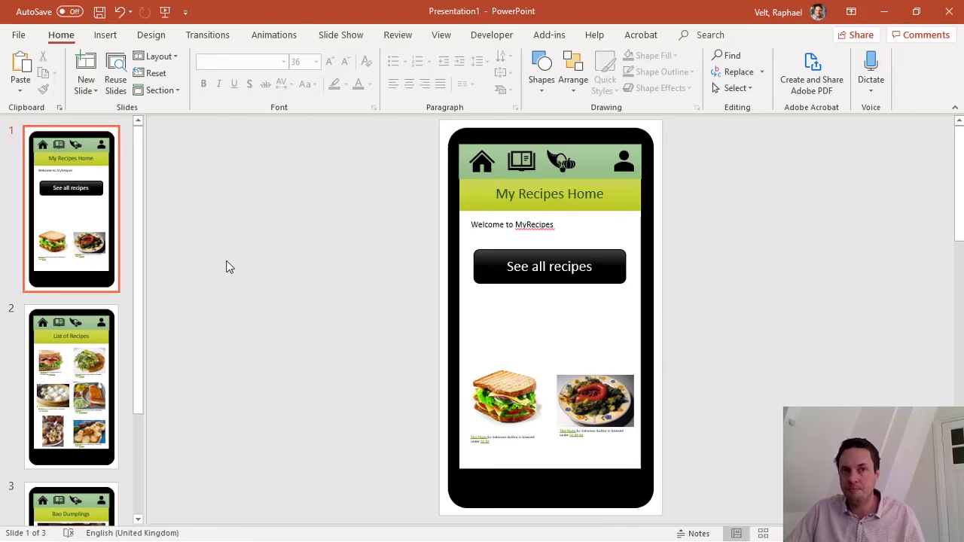
Run the slide show and test the "See all recipes" button, the dumplings picture, and the house and book icon links
{"action": "left_click", "coordinate": [167, 18]}
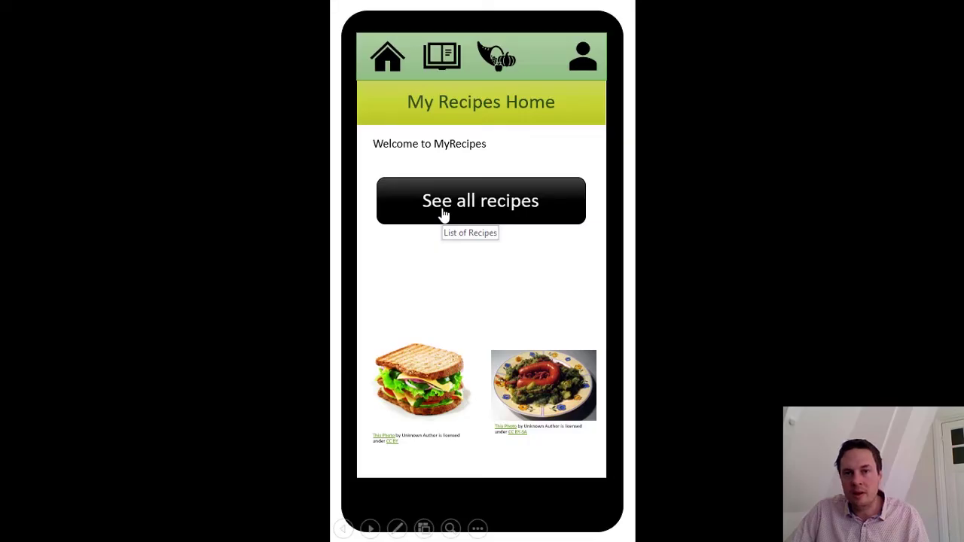
{"action": "left_click", "coordinate": [465, 202]}
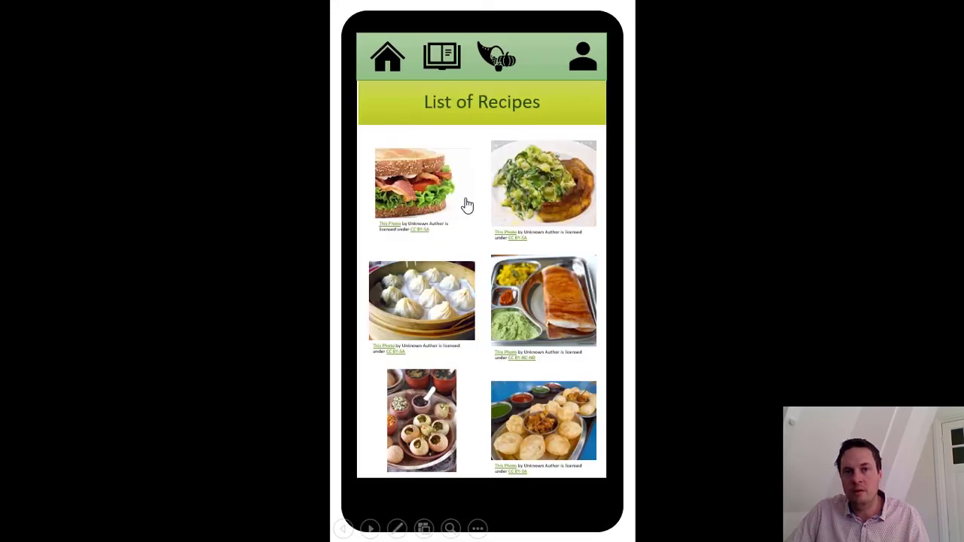
{"action": "left_click", "coordinate": [428, 304]}
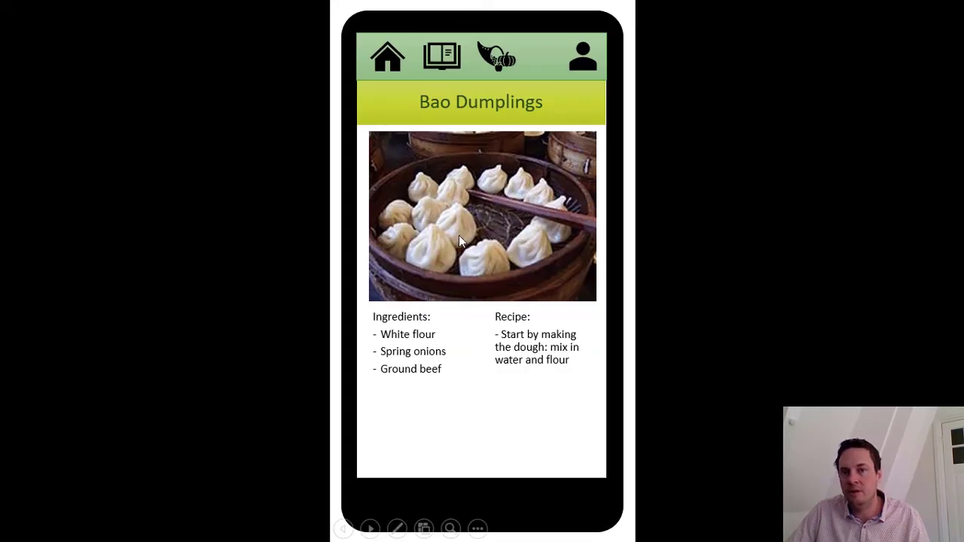
{"action": "left_click", "coordinate": [384, 64]}
{"action": "left_click", "coordinate": [444, 60]}
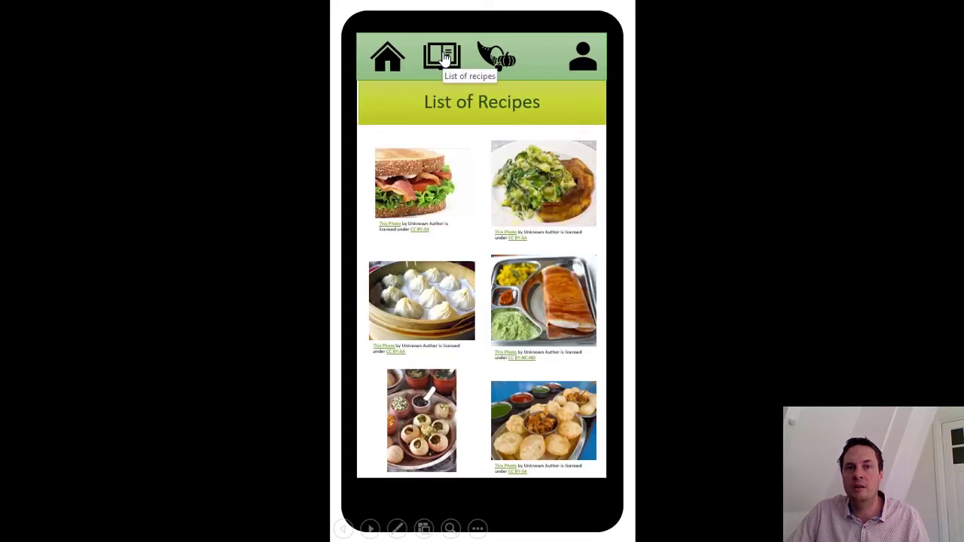